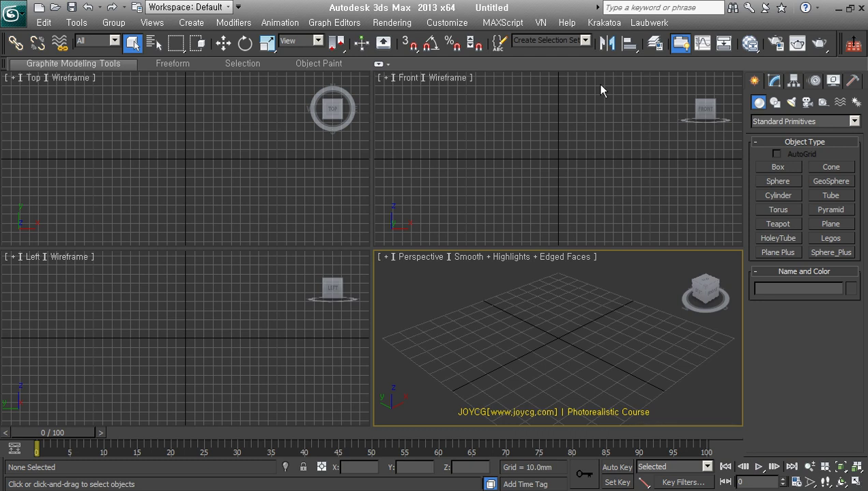
Step: Open Customize > Preferences, shift the dialog left, and select the Scene Undo Levels value
left_click(465, 24)
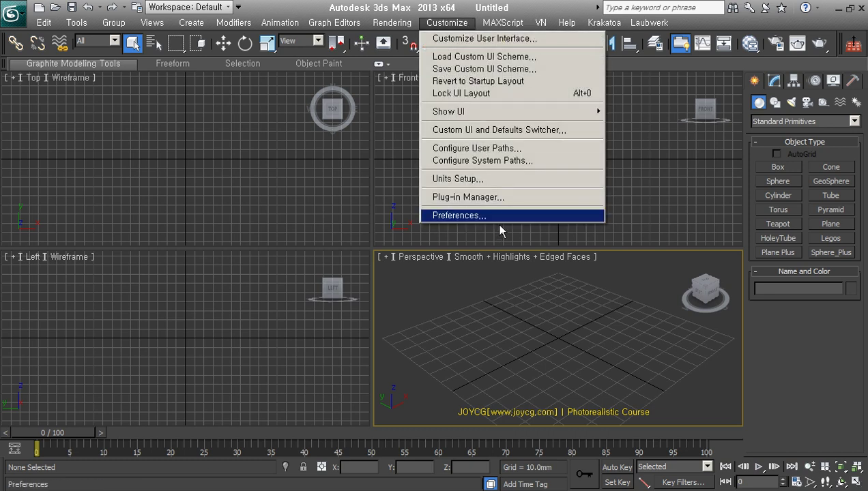
left_click(498, 217)
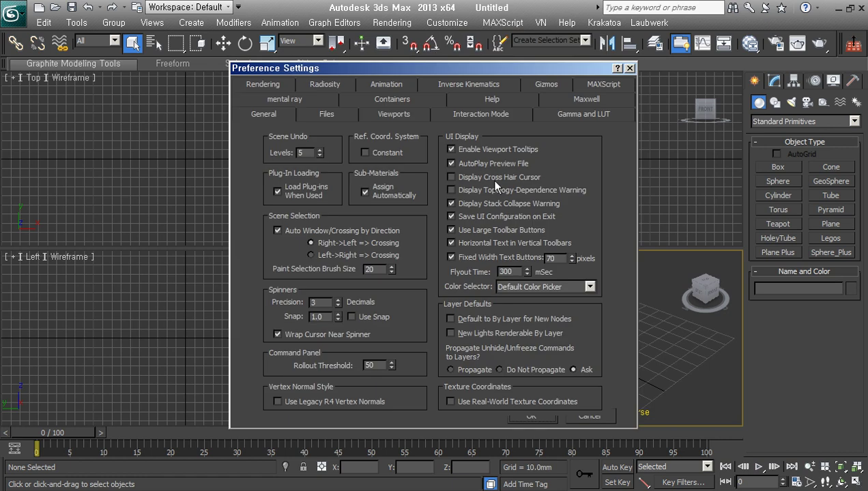
left_click_drag(490, 71, 459, 66)
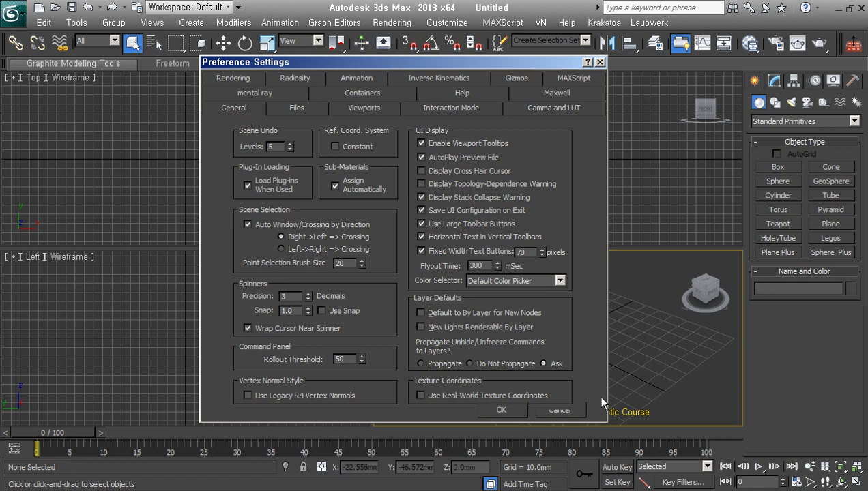
double_click(271, 149)
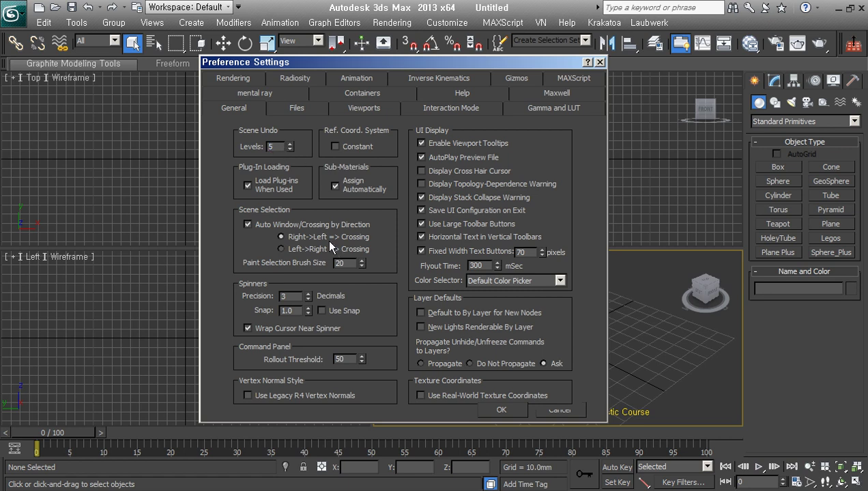
Step: Change Scene Undo Levels from 5 to 10 and move the Preference Settings dialog further left
key("BackSpace")
type("10")
left_click_drag(373, 61, 247, 69)
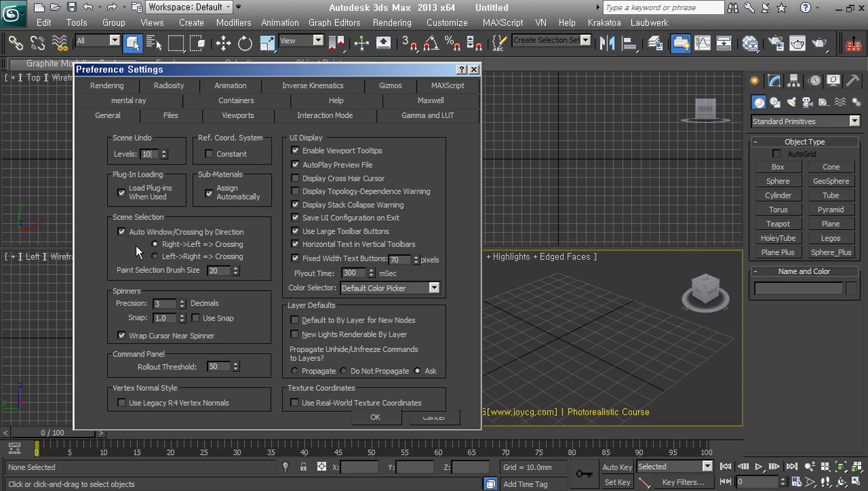
left_click(122, 233)
left_click_drag(182, 303, 185, 315)
Step: On the Files tab, try a Backup Interval of 5.0 and check the backup file count
left_click(188, 125)
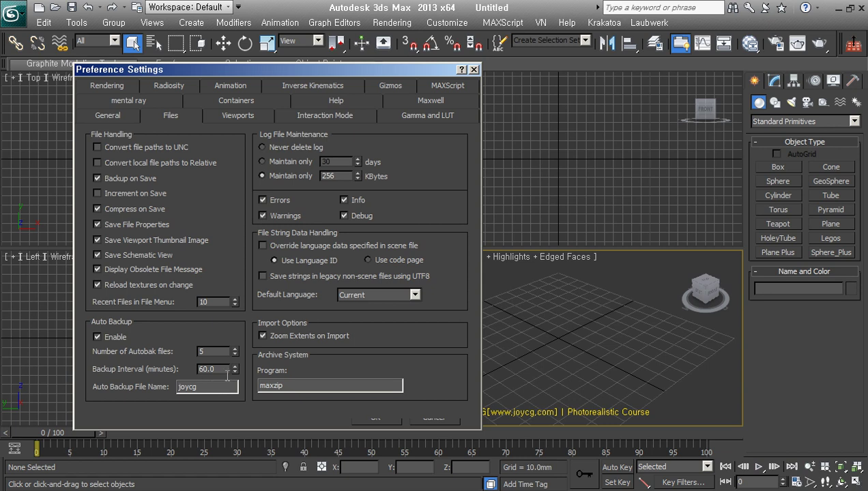
double_click(205, 369)
type("5.0")
left_click(215, 357)
left_click(212, 355)
Step: Set the Auto Backup interval back to 60 minutes
double_click(223, 373)
type("90")
key("BackSpace")
key("BackSpace")
type("60")
key("Return")
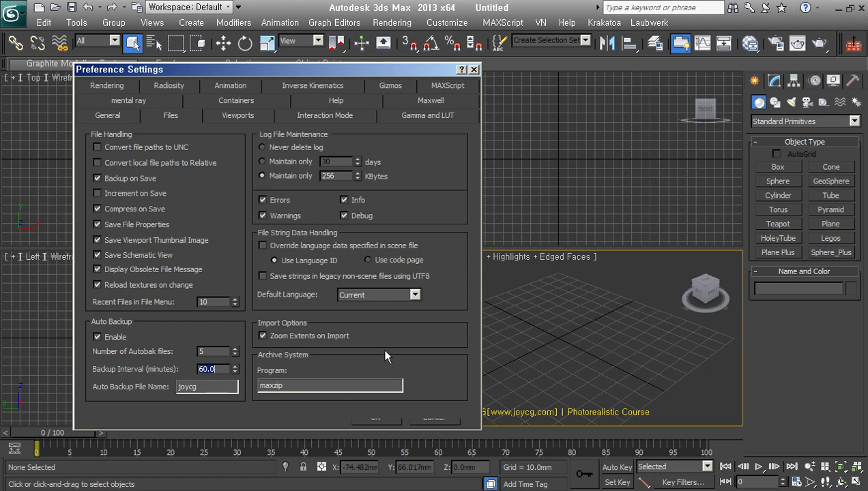
left_click(229, 371)
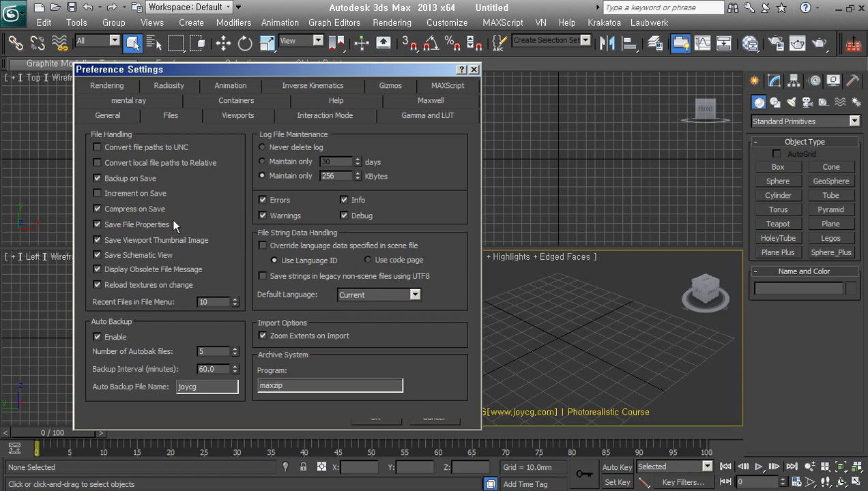
left_click(104, 212)
Step: Look over the Viewports preferences, then bring up the Gamma and LUT settings
left_click(238, 117)
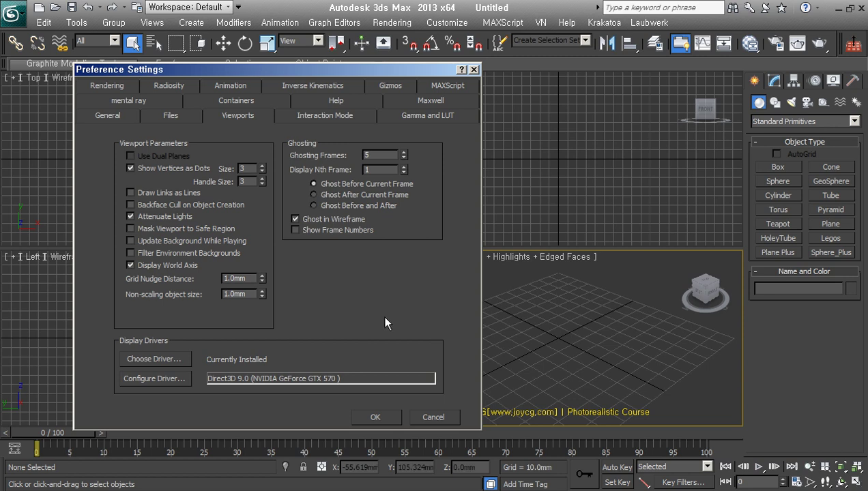
left_click(451, 116)
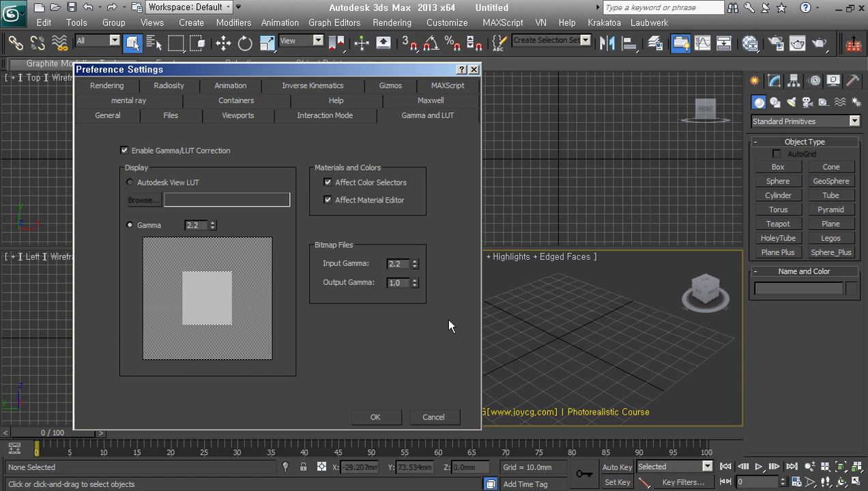
Step: Try bitmap Input Gamma 1.0, then restore it to 2.2, leaving Output Gamma at 1.0
double_click(397, 263)
type("1.0")
key("Return")
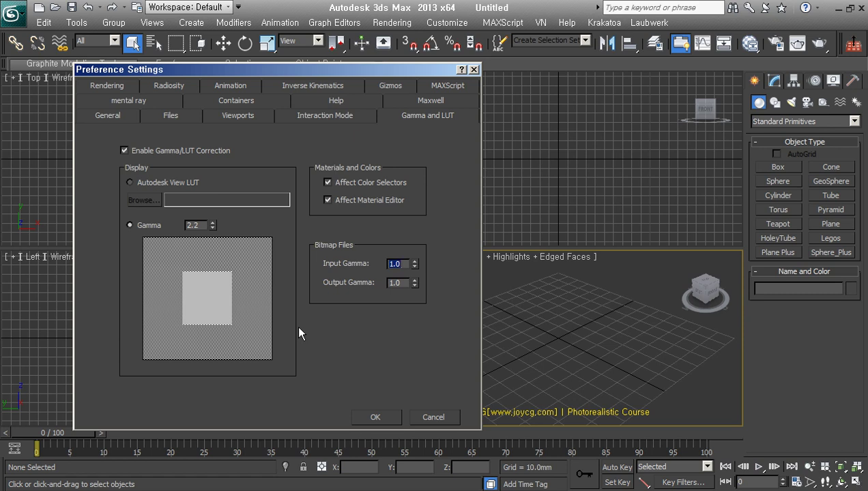
double_click(194, 225)
double_click(397, 264)
double_click(186, 226)
double_click(394, 264)
type("2.2")
key("Return")
Step: Review the Rendering, Radiosity and General preferences, then close Preference Settings
left_click(412, 271)
left_click(123, 93)
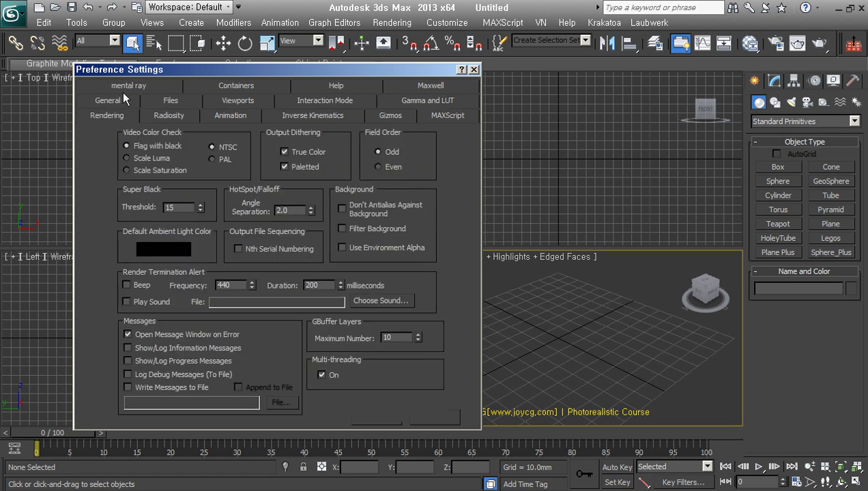
left_click(181, 120)
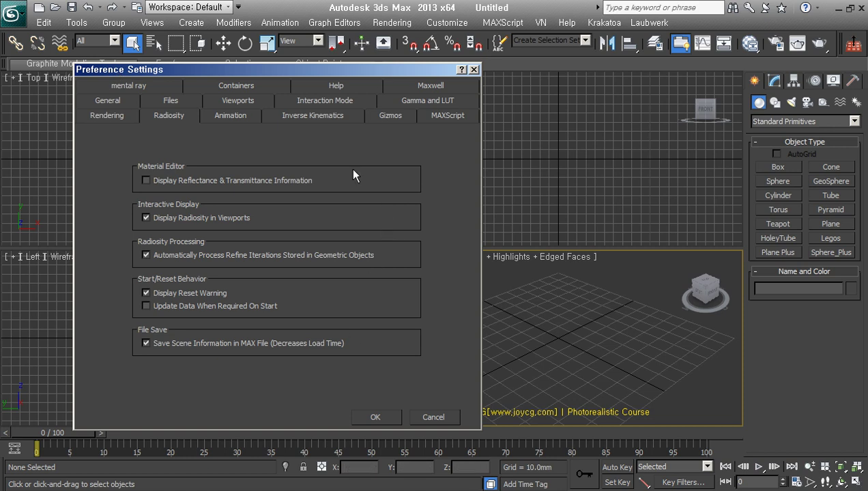
left_click(115, 100)
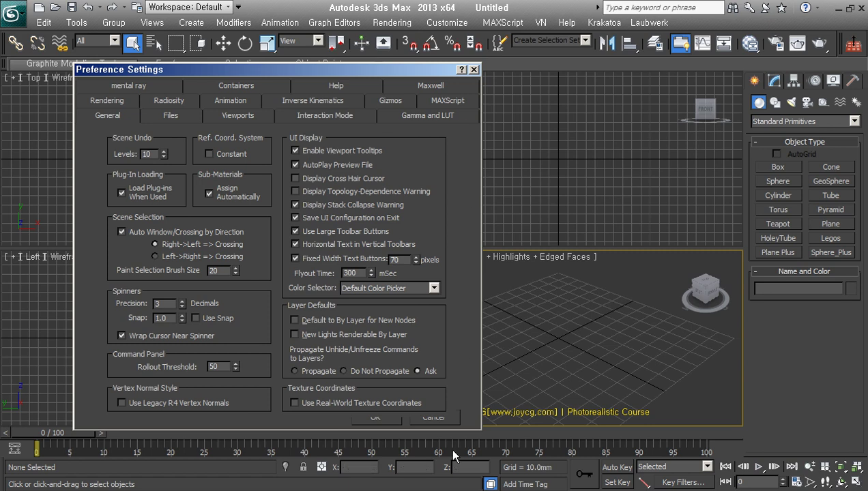
left_click(376, 421)
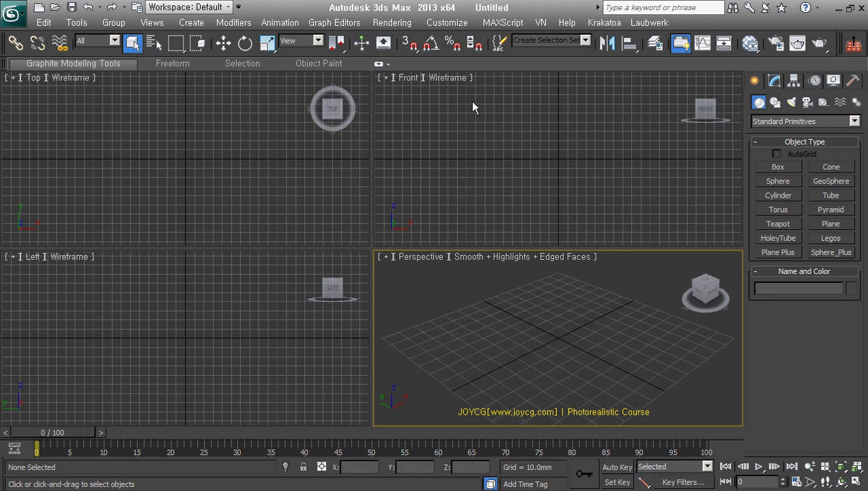
left_click(463, 26)
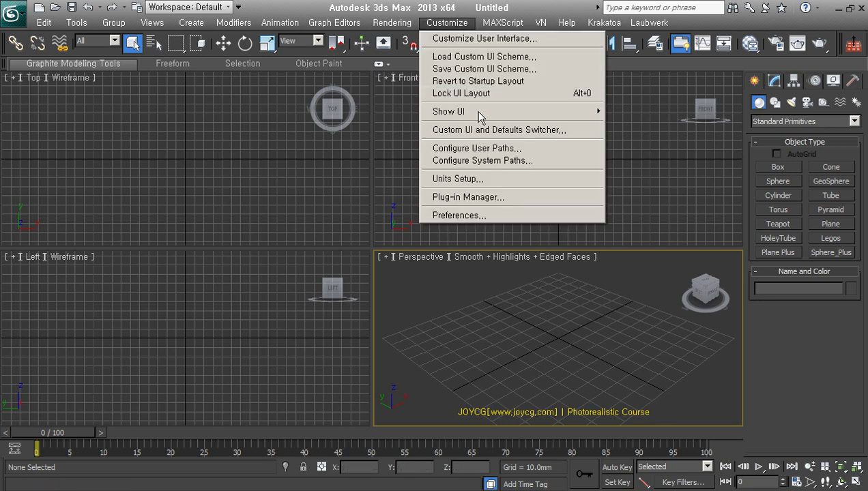
mouse_move(477, 111)
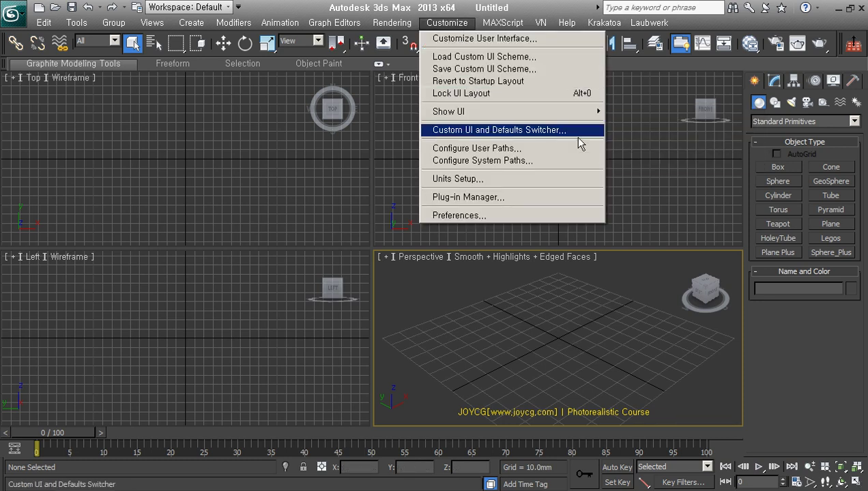
left_click(577, 142)
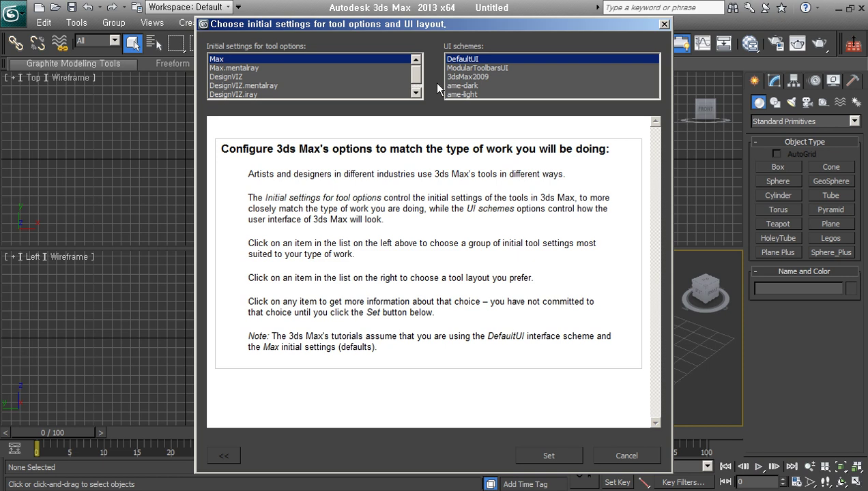
scroll(423, 78, "down", 1)
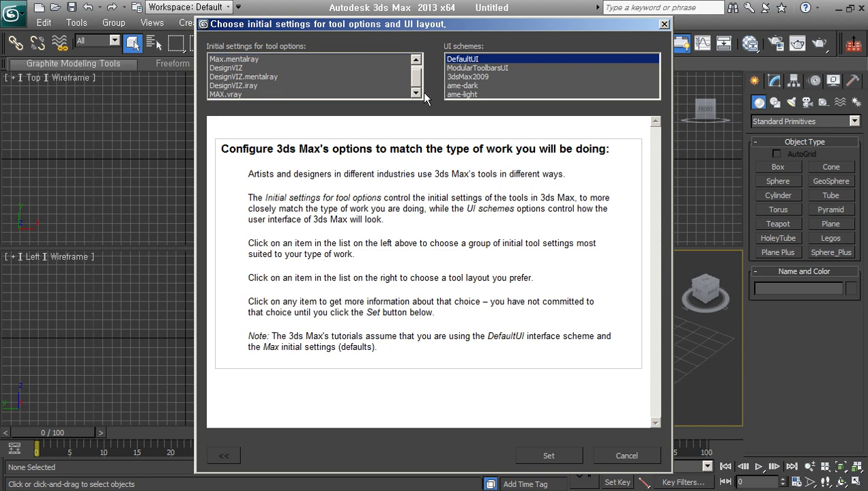
left_click(233, 98)
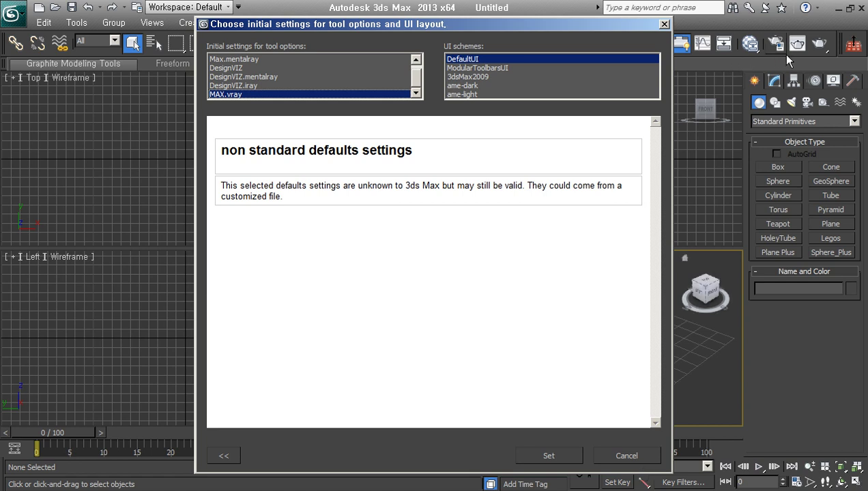
left_click(650, 460)
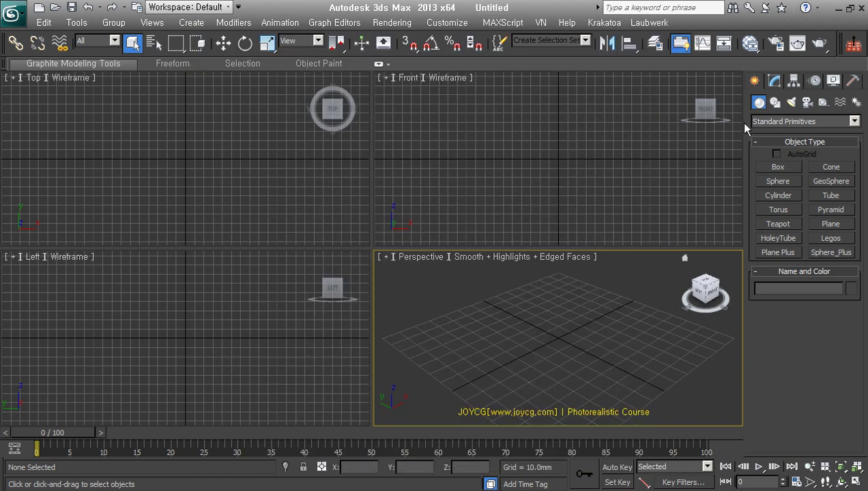
Step: Open the Slate Material Editor and position its window at the top-left of the screen
left_click(755, 50)
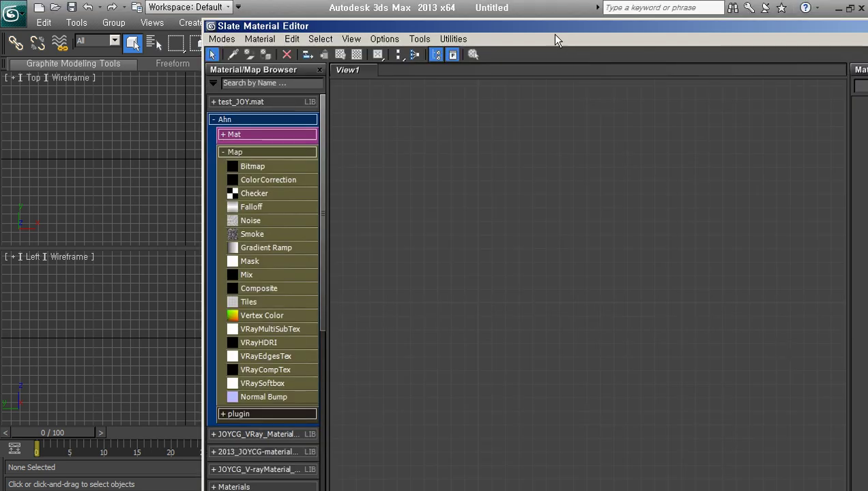
left_click_drag(551, 34, 442, 12)
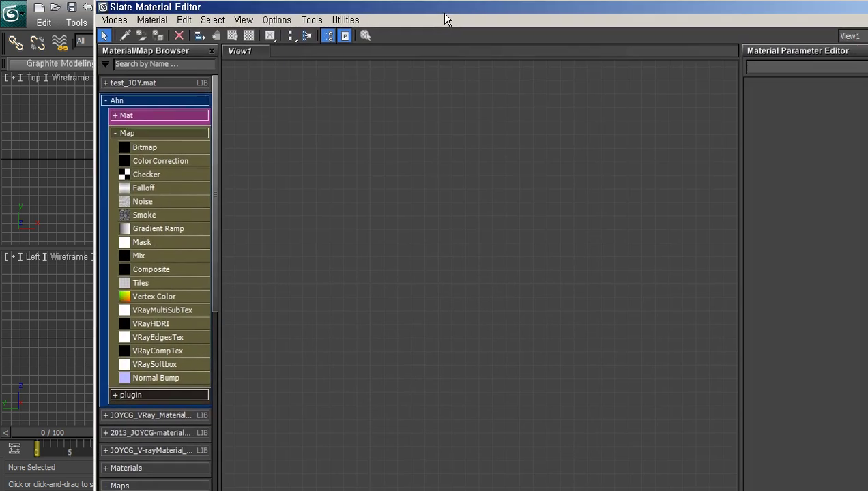
mouse_move(88, 23)
left_mouse_down()
mouse_move(259, 158)
mouse_move(319, 172)
left_mouse_up()
mouse_move(508, 182)
left_mouse_down()
mouse_move(367, 86)
mouse_move(237, 16)
mouse_move(275, 129)
mouse_move(262, 34)
left_mouse_up()
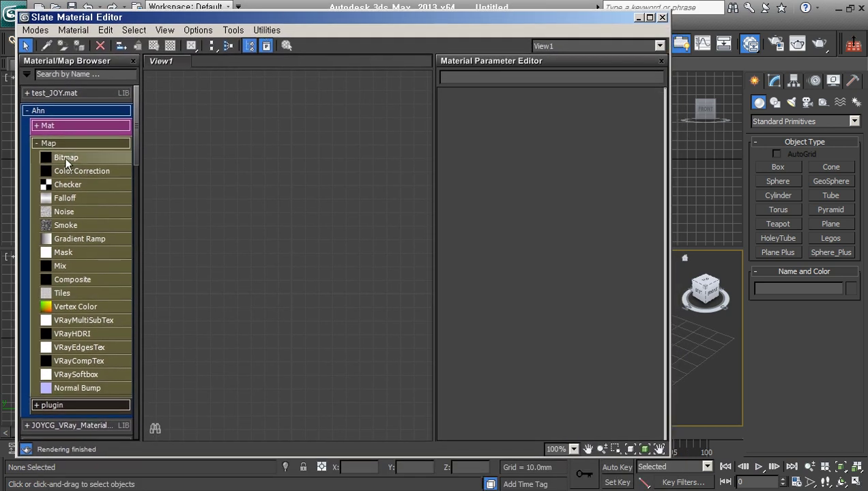
Step: Collapse the Ahn, Maps and Sample Slots groups, browse both JOYCG libraries, then minimize the editor
left_click(36, 114)
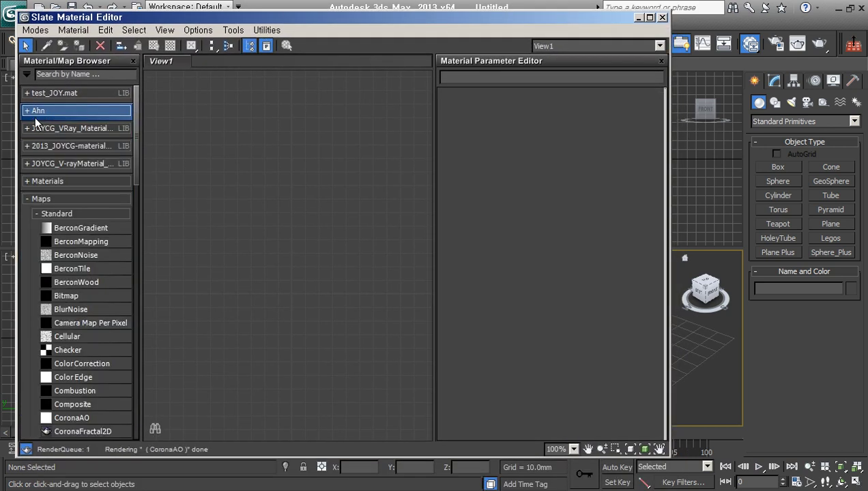
left_click(37, 199)
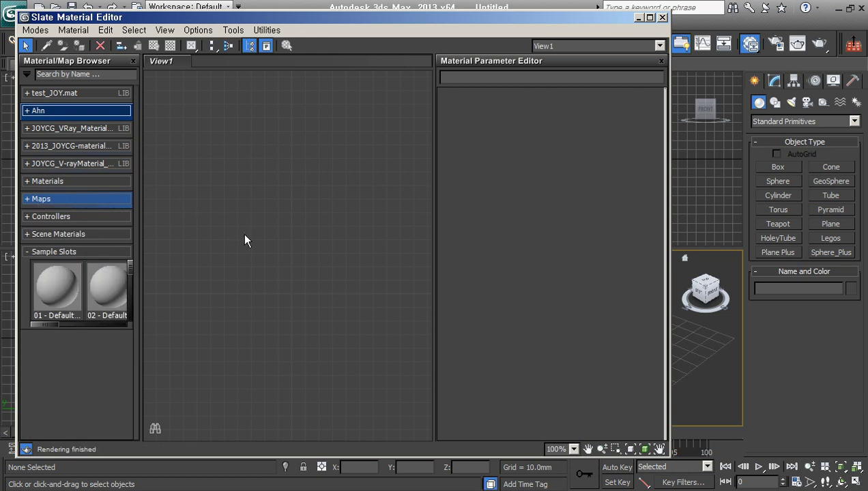
left_click(38, 254)
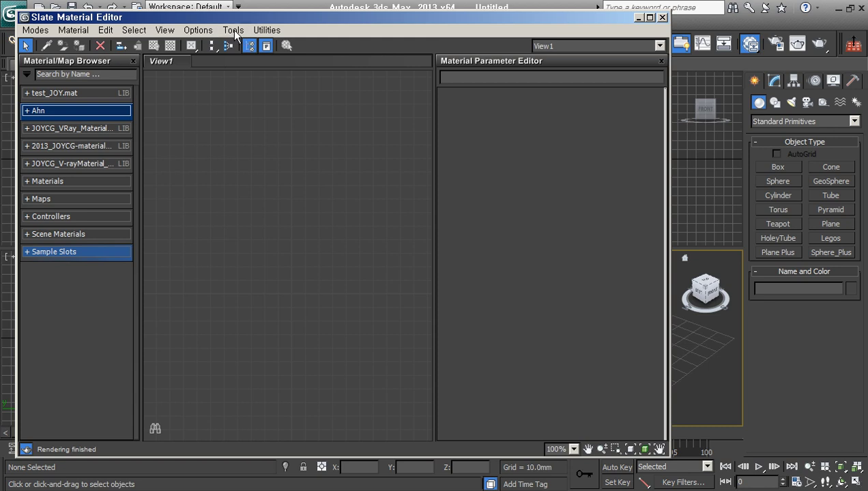
left_click(35, 133)
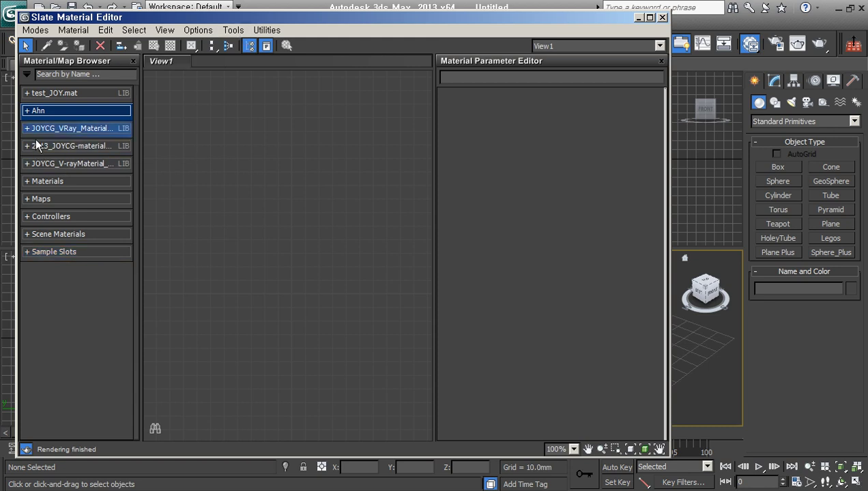
left_click(36, 128)
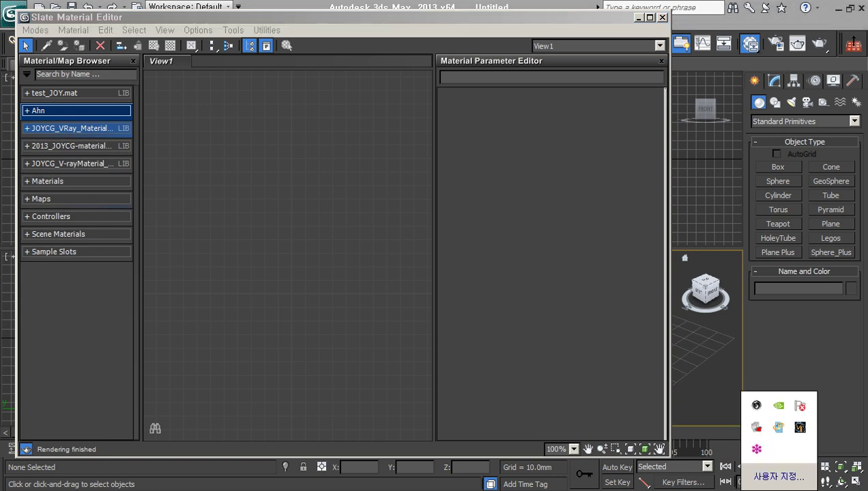
left_click(36, 149)
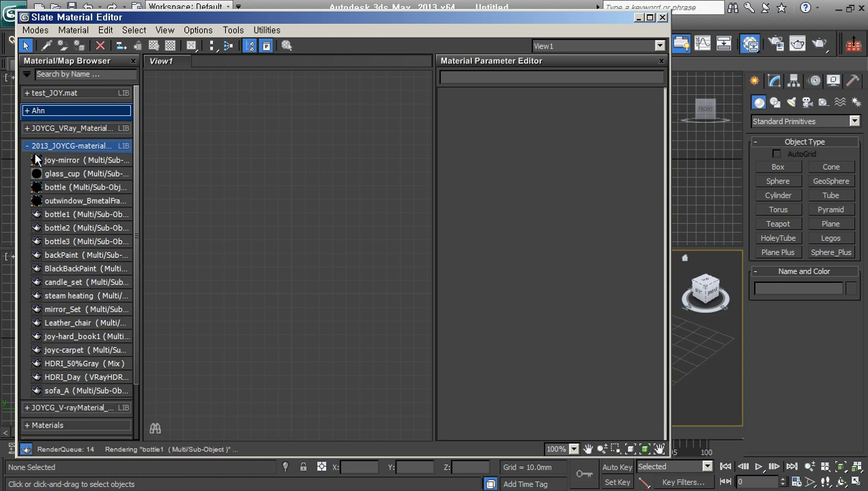
left_click(36, 146)
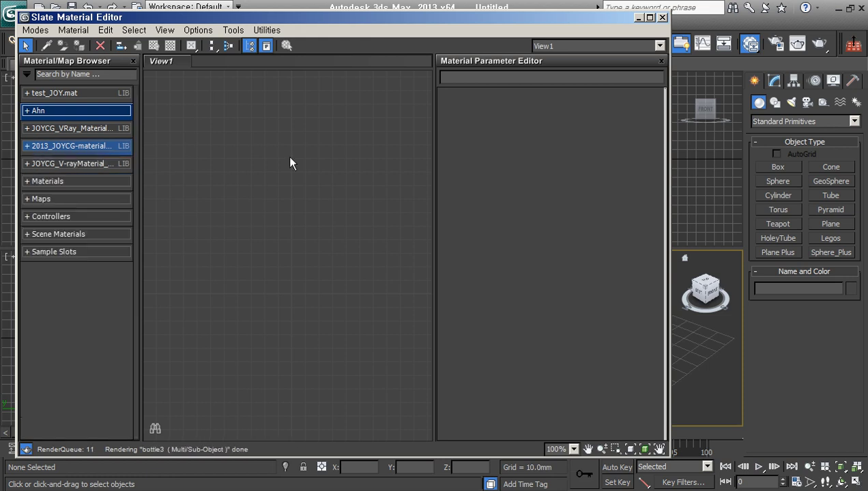
left_click(41, 150)
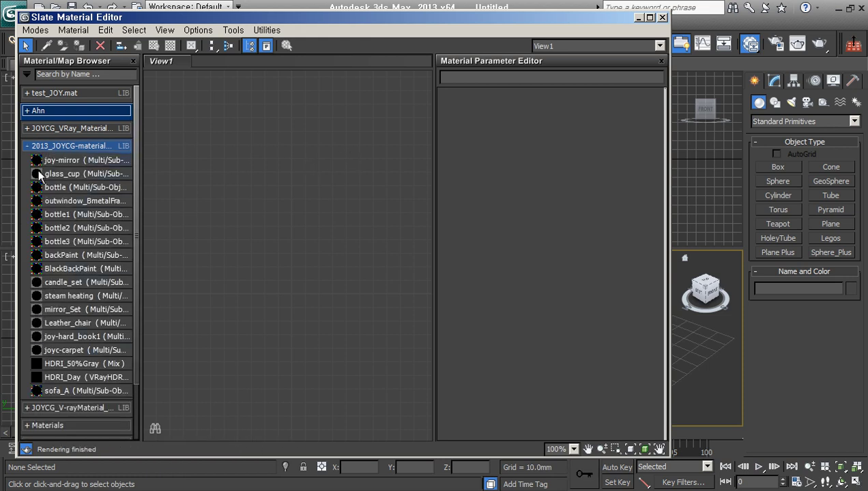
left_click(31, 147)
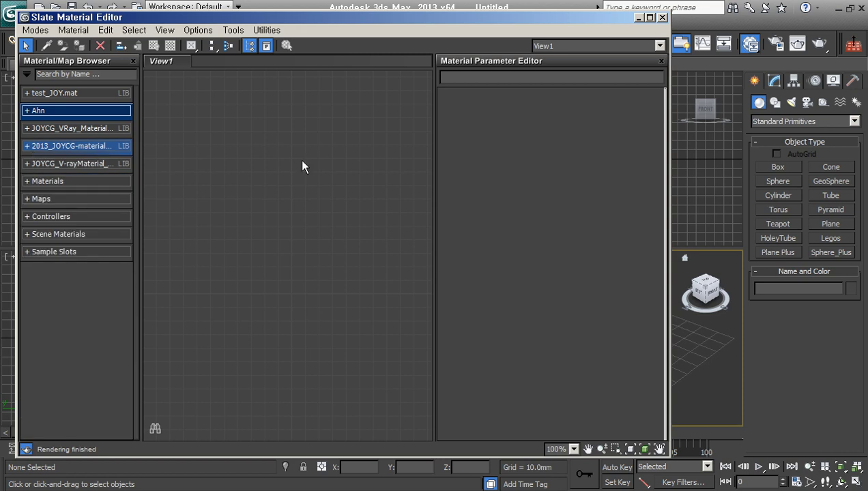
left_click(639, 18)
left_click(775, 45)
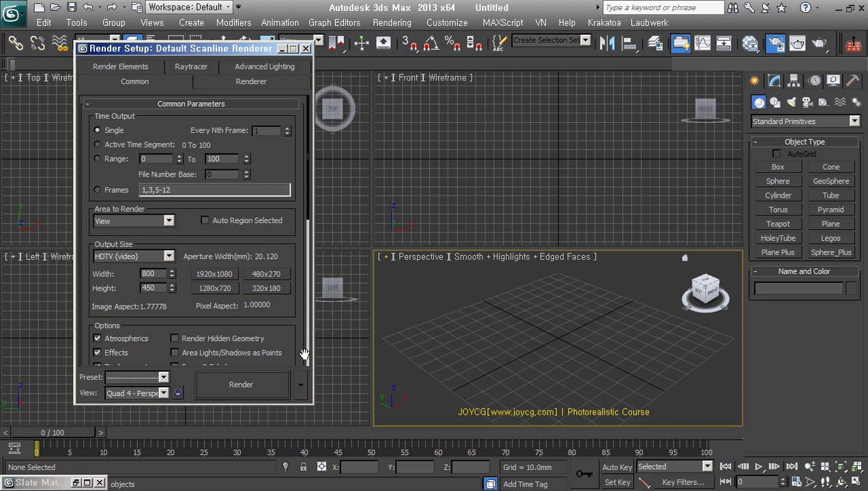
Step: Assign V-Ray Adv 2.40.04 as production renderer, check its V-Ray tabs, then close Render Setup
scroll(302, 353, "down", 5)
scroll(301, 132, "down", 2)
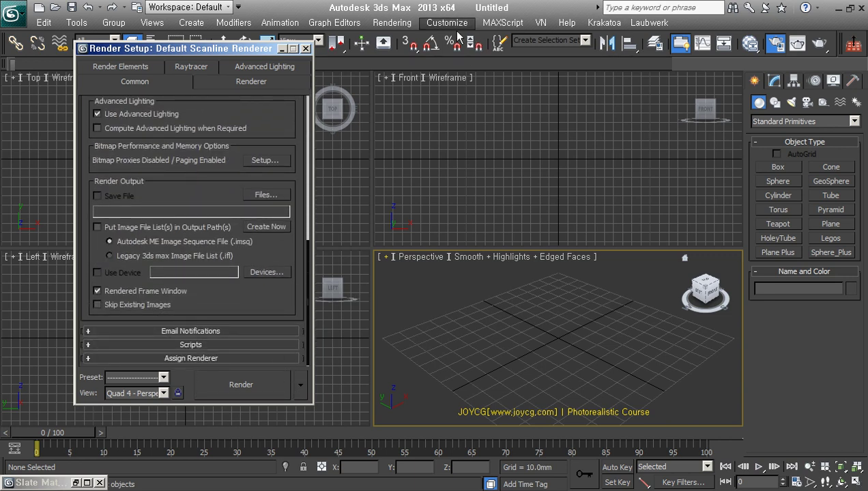
left_click(247, 359)
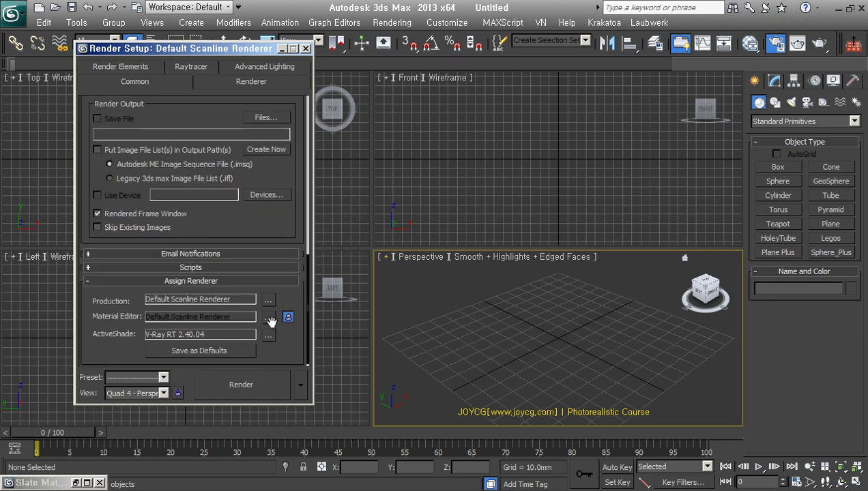
left_click(271, 302)
double_click(174, 194)
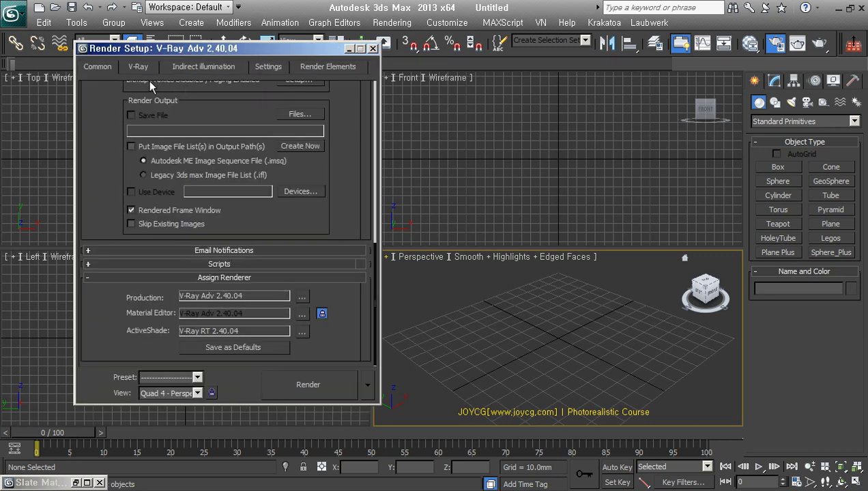
left_click(148, 73)
left_click(204, 71)
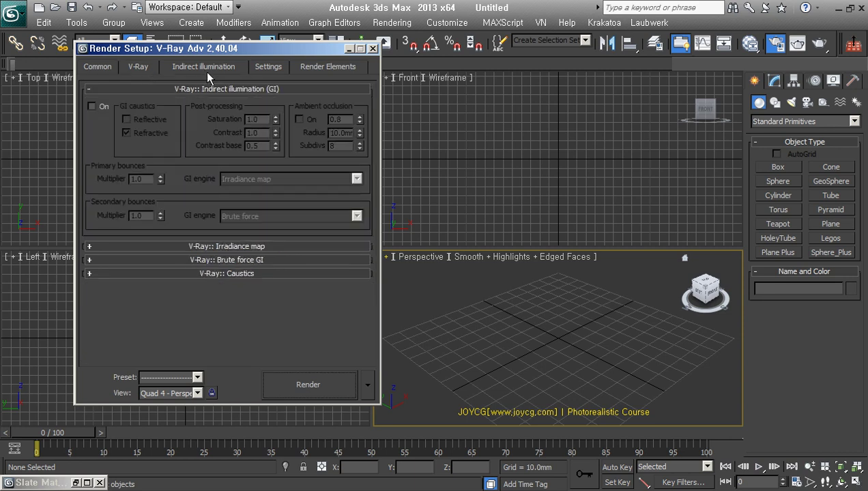
left_click(105, 71)
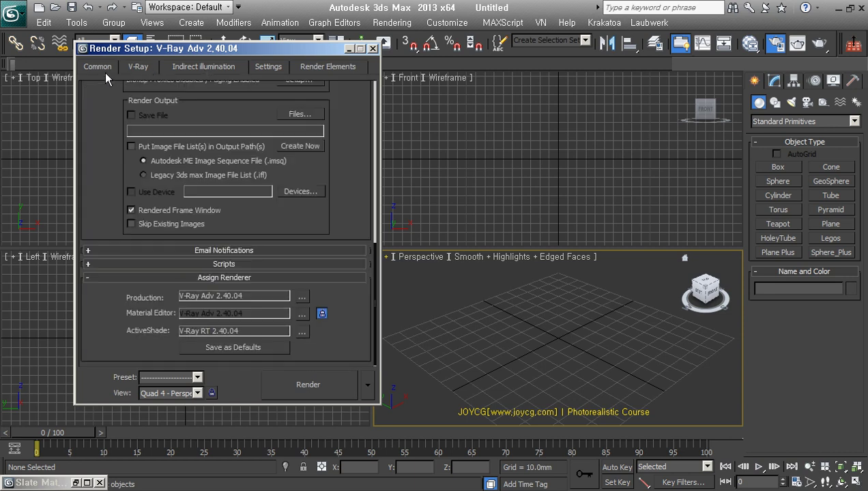
left_click(374, 49)
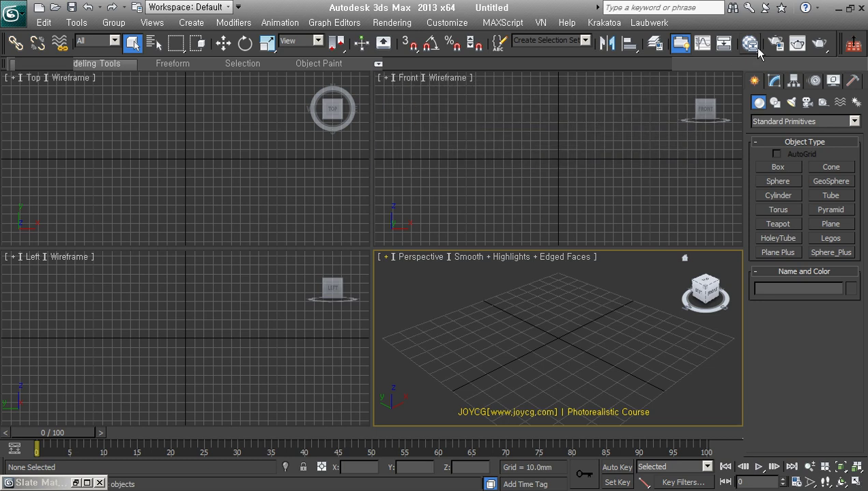
Step: Drag a VRayMtl from Materials > V-Ray into View1 as Material #25, then close the editor
left_click(750, 43)
left_click(37, 149)
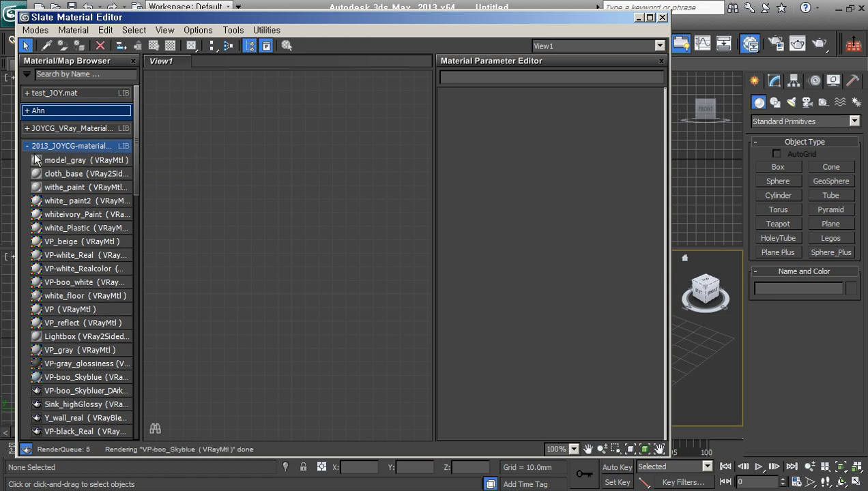
left_click(37, 146)
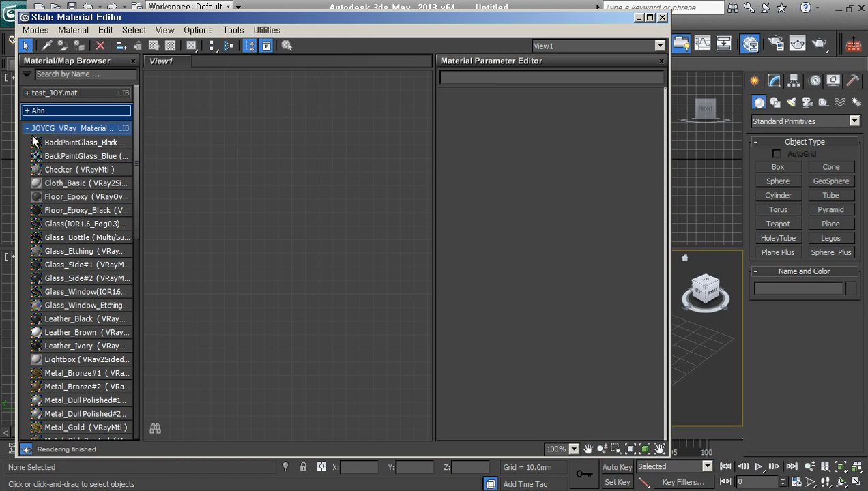
left_click(32, 133)
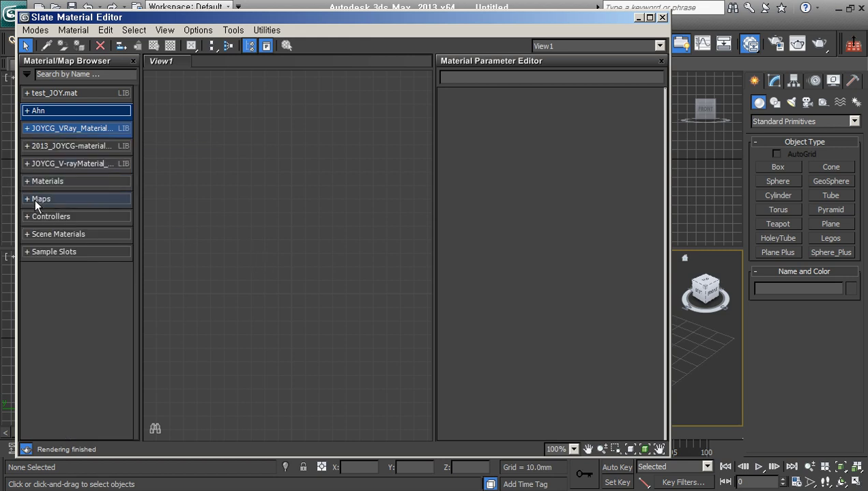
left_click(32, 182)
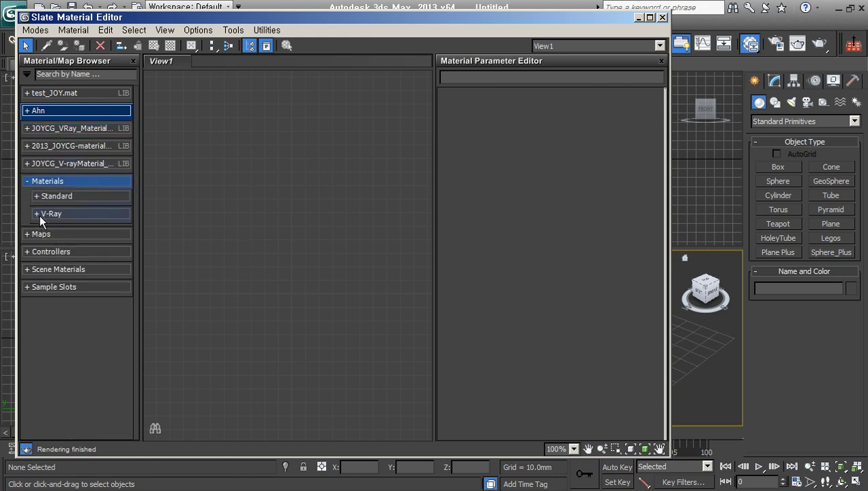
left_click(40, 214)
mouse_move(69, 349)
left_mouse_down()
mouse_move(309, 209)
mouse_move(316, 135)
left_mouse_up()
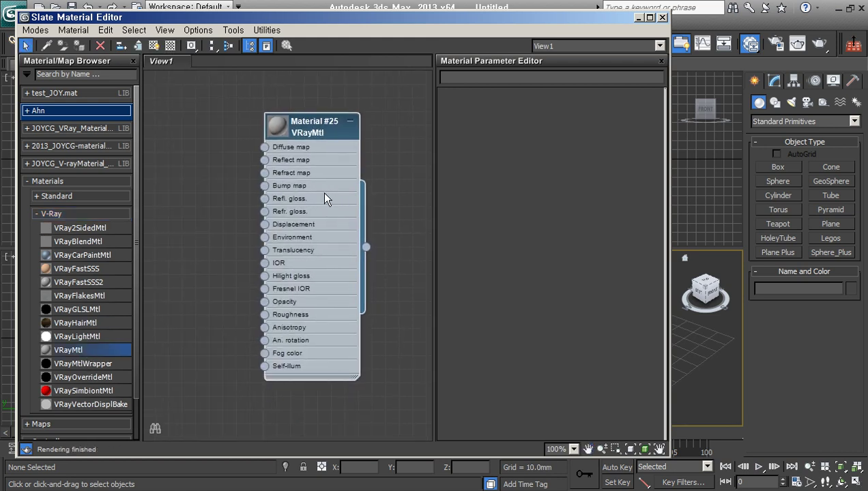
left_click(663, 18)
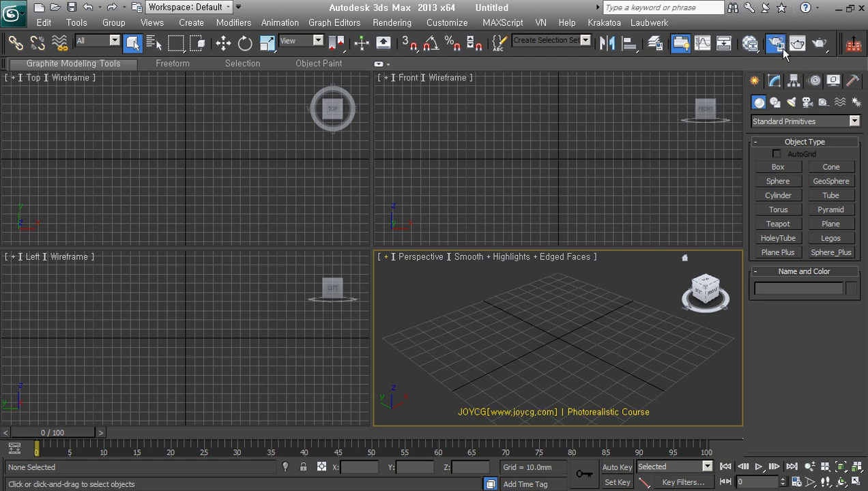
Step: Check with F10 that Assign Renderer still lists V-Ray Adv 2.40.04, then minimize Render Setup
key("F10")
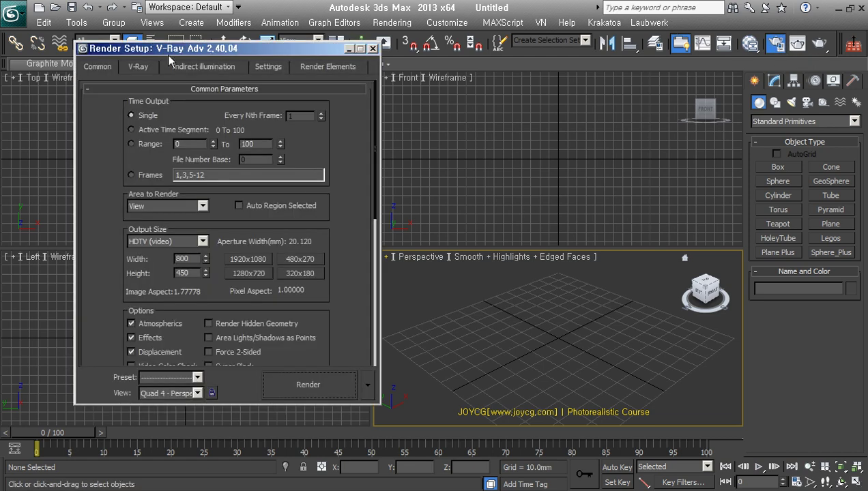
scroll(339, 296, "down", 2)
scroll(339, 296, "down", 8)
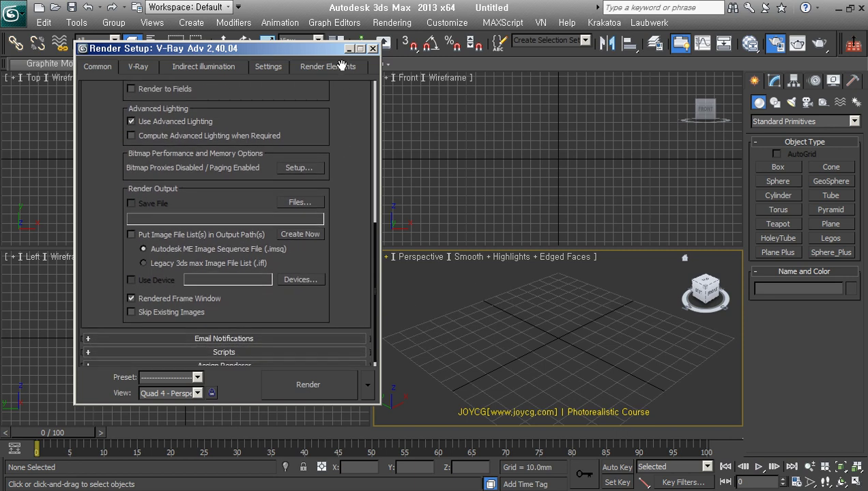
left_click(315, 358)
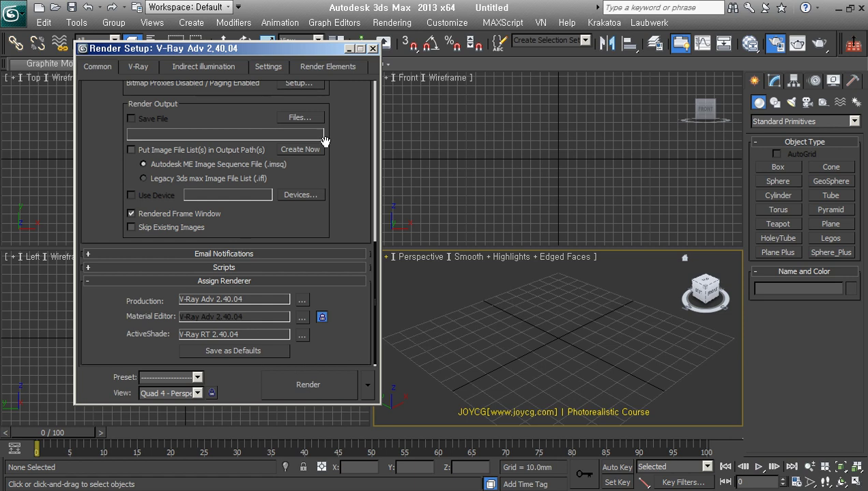
left_click(348, 49)
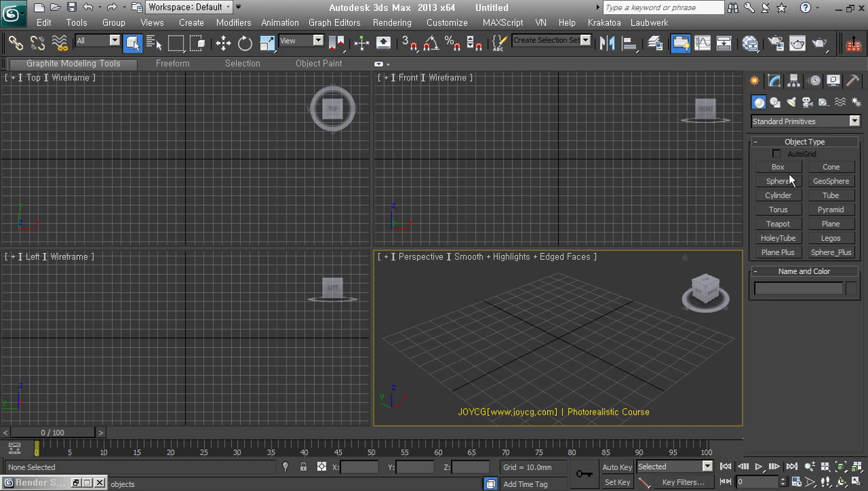
Step: Create a test sphere at the grid centre and orbit the Perspective view above it
left_click(786, 197)
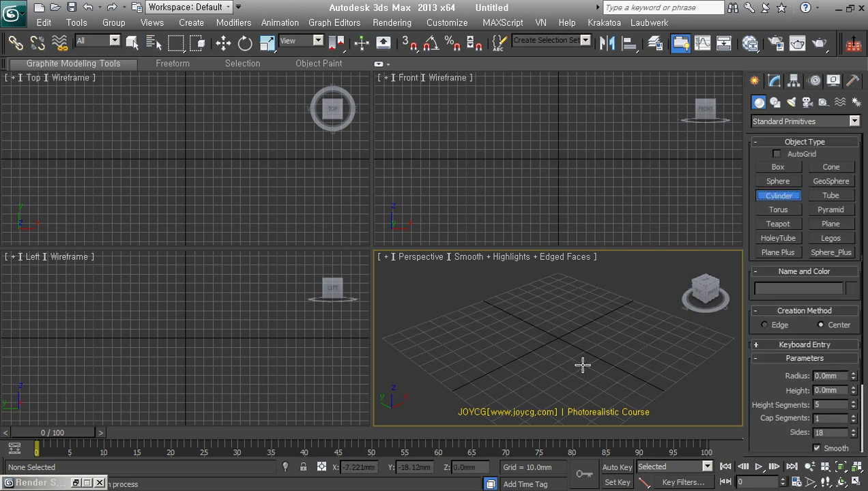
left_click(778, 182)
left_click_drag(548, 348, 558, 374)
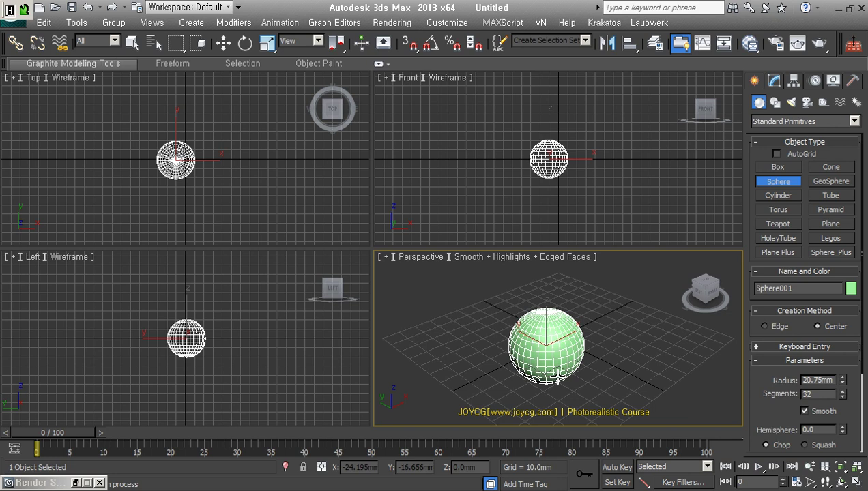
key("j")
middle_click_drag(645, 356, 648, 353, "alt")
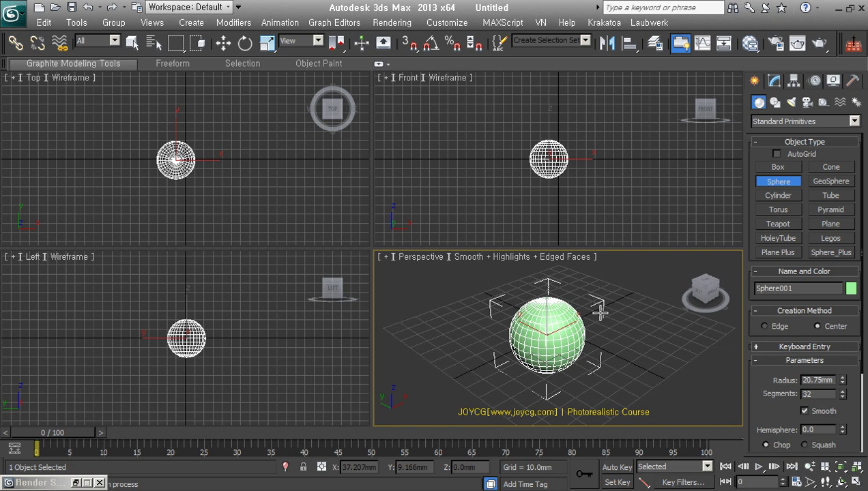
key("j")
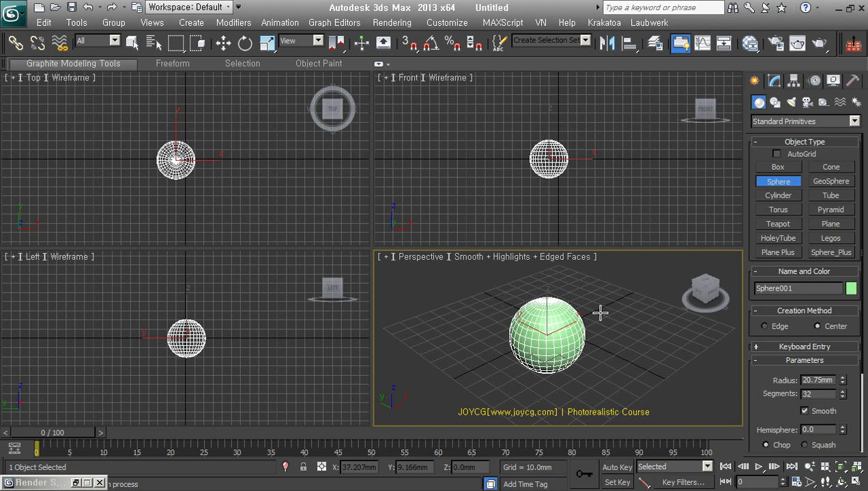
Step: Cycle wireframe and Edged Faces to show edges over smooth shading, then delete the sphere
key("F4")
key("F4")
key("F4")
key("F4")
key("F4")
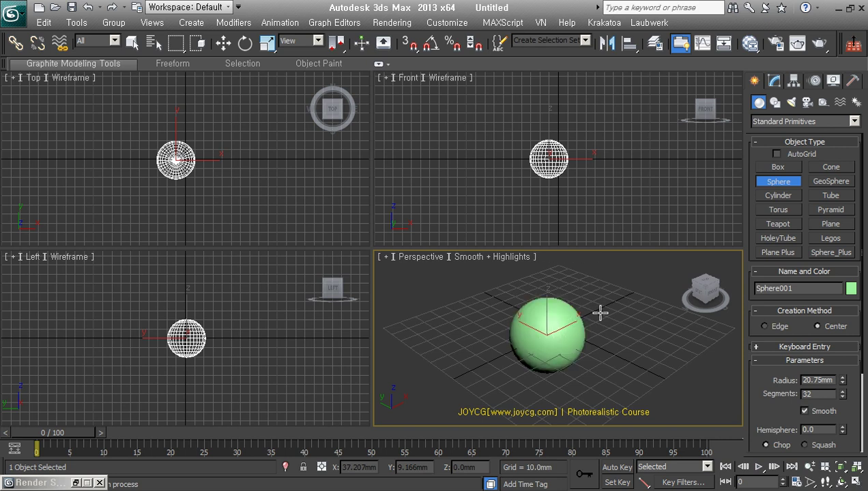
key("F3")
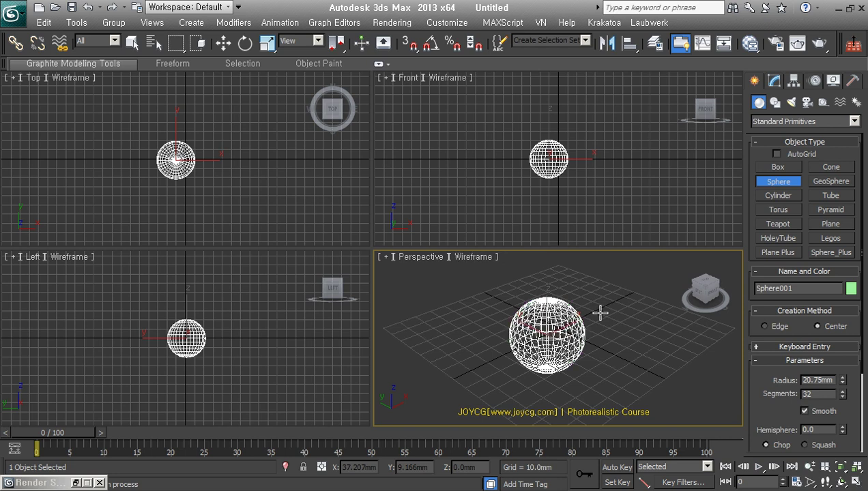
key("F3")
key("F3")
key("F3")
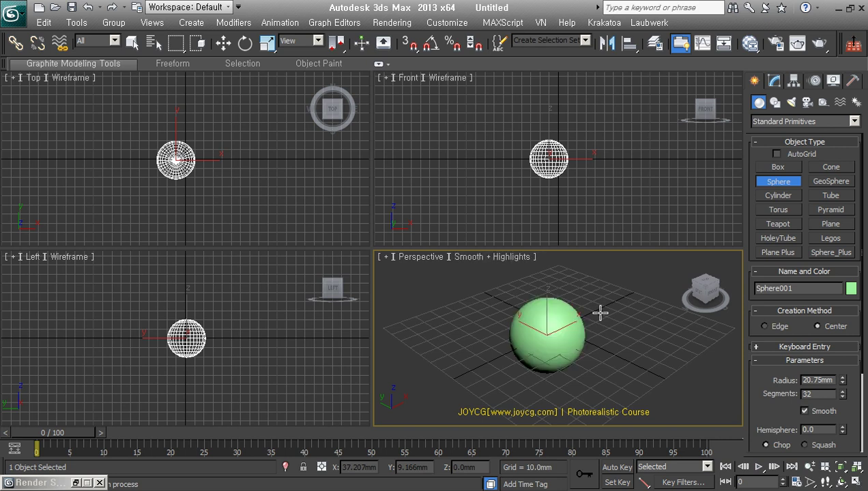
key("F4")
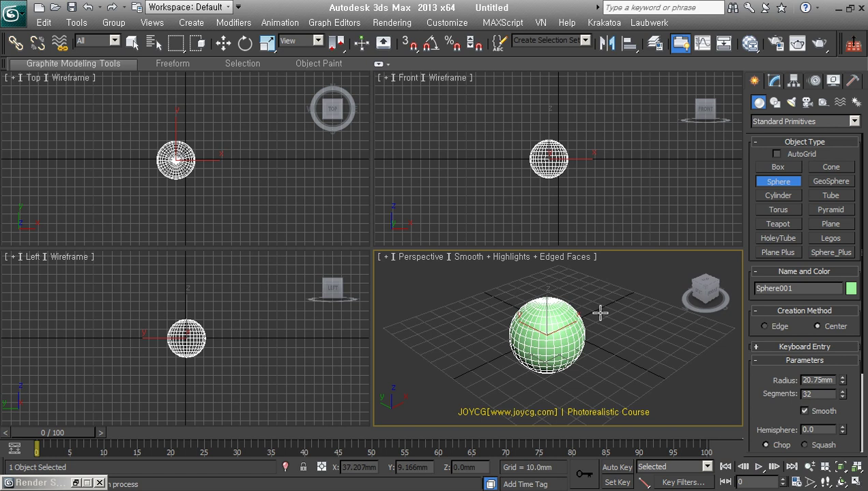
scroll(606, 341, "up", 2)
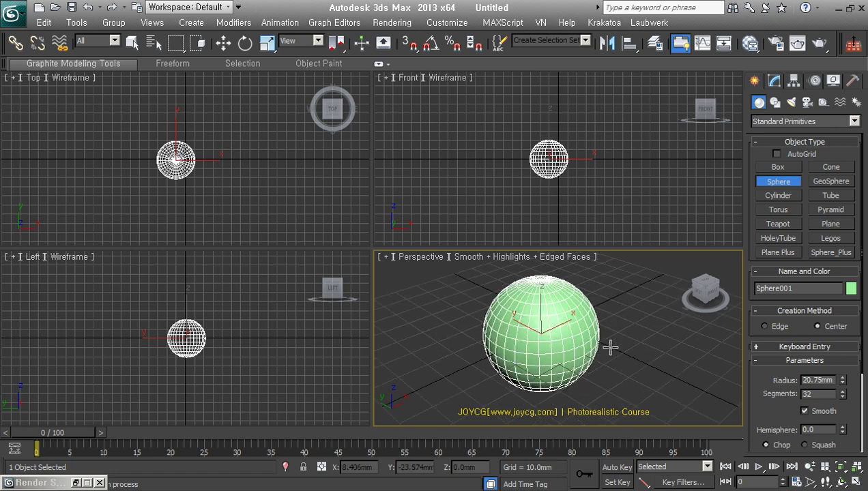
scroll(610, 349, "up", 2)
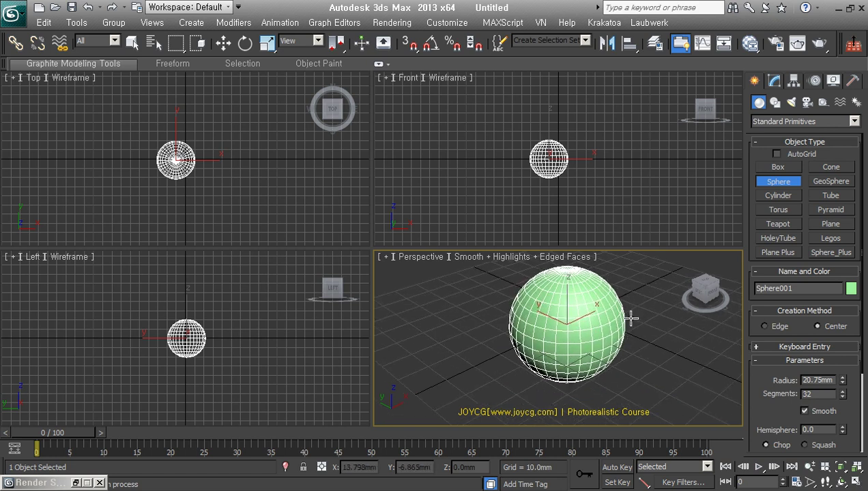
scroll(630, 318, "down", 3)
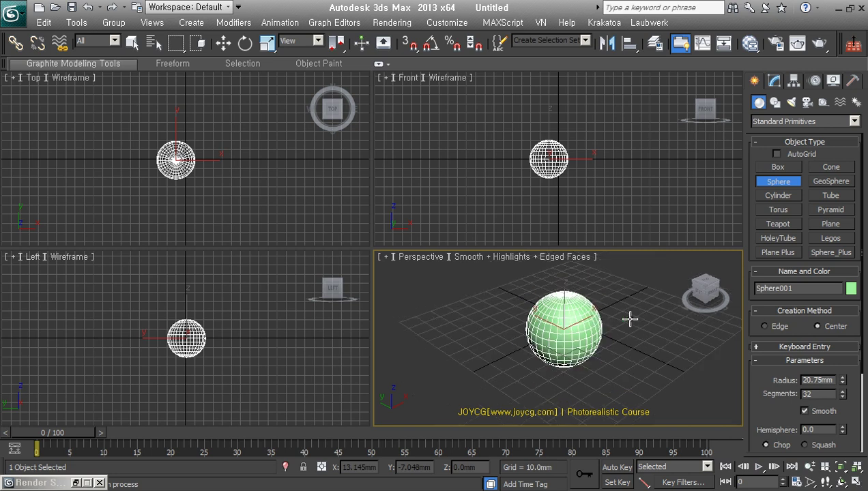
right_click(591, 339)
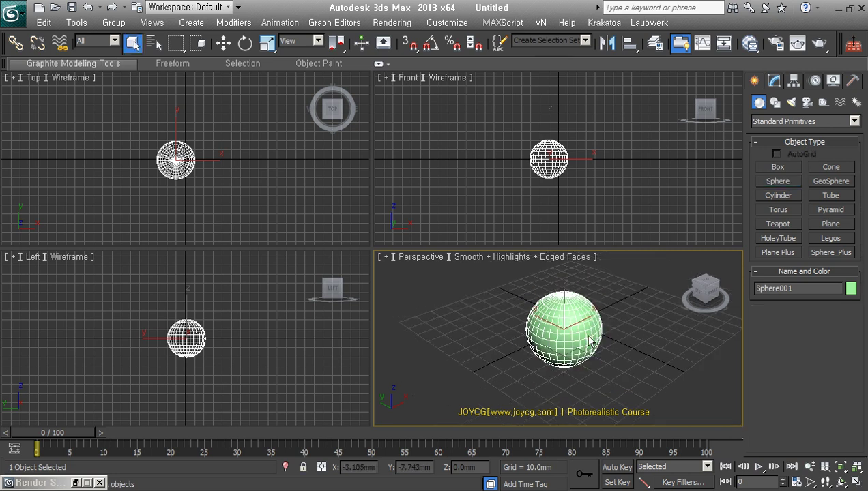
key("Delete")
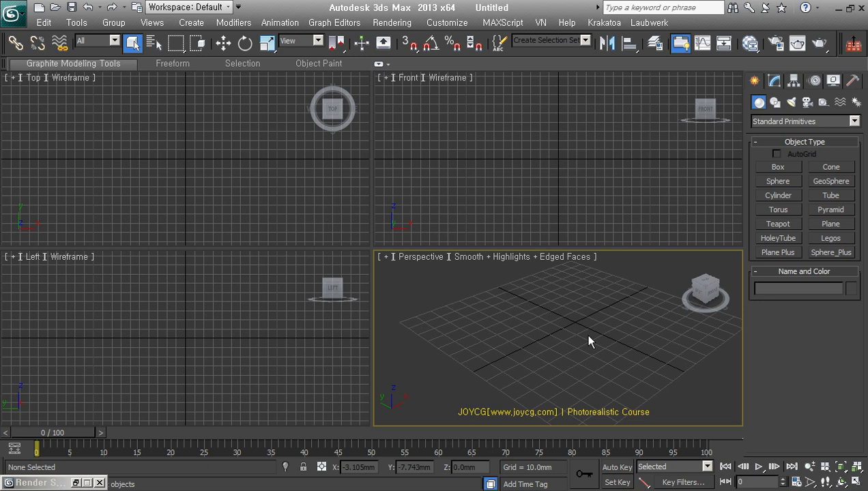
Step: Draw a new sphere, Sphere001, at the scene centre
mouse_move(588, 336)
middle_mouse_down()
mouse_move(573, 352)
mouse_move(557, 327)
middle_mouse_up()
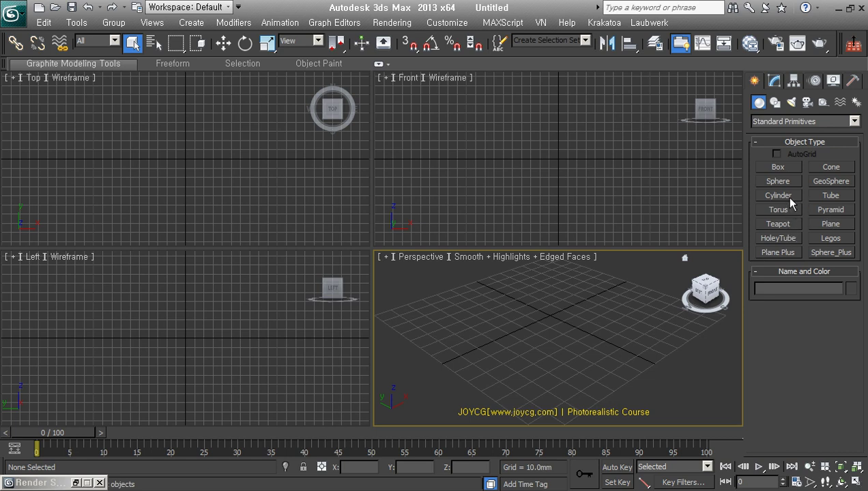
left_click(781, 181)
left_click_drag(554, 341, 564, 381)
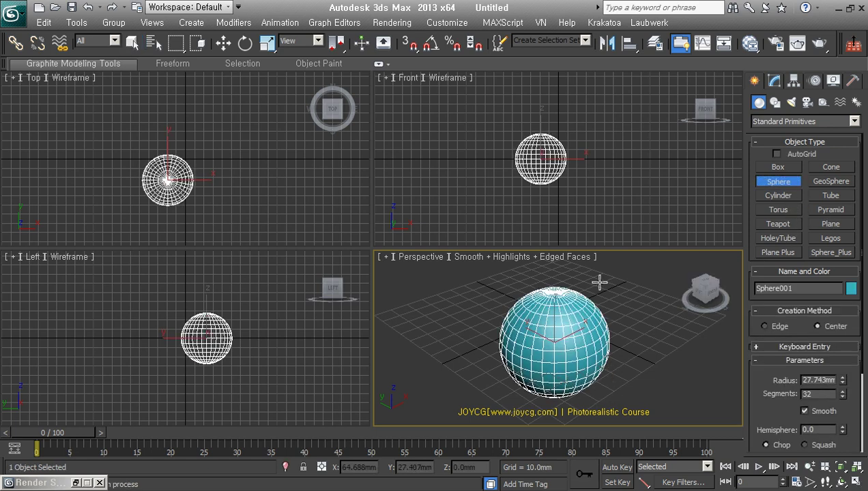
right_click(631, 367)
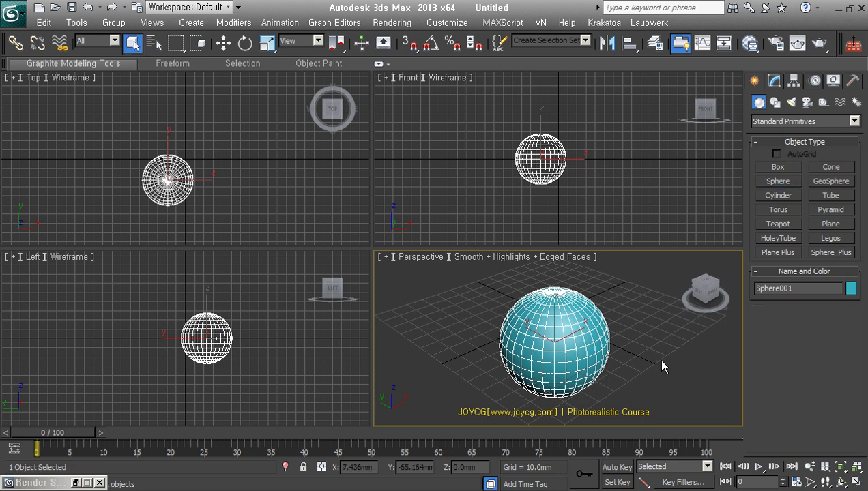
Step: Check the sphere from the ViewCube's front and left views, returning home each time
left_click(722, 307)
left_click(686, 260)
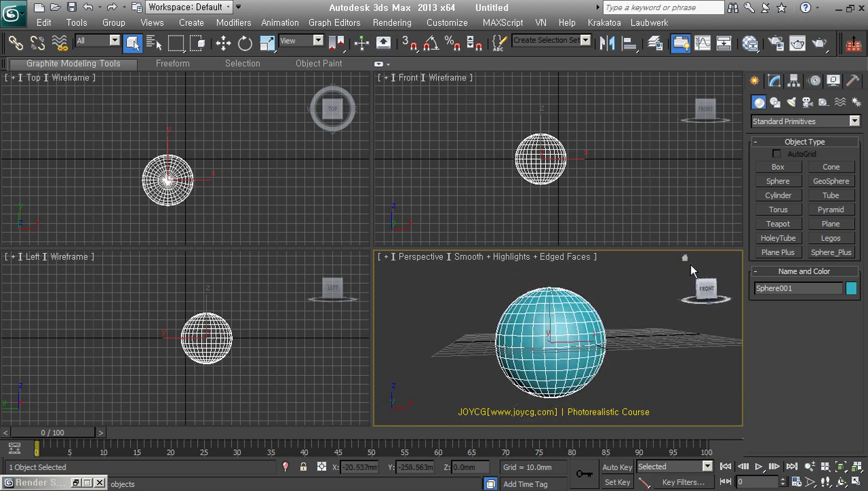
left_click(706, 299)
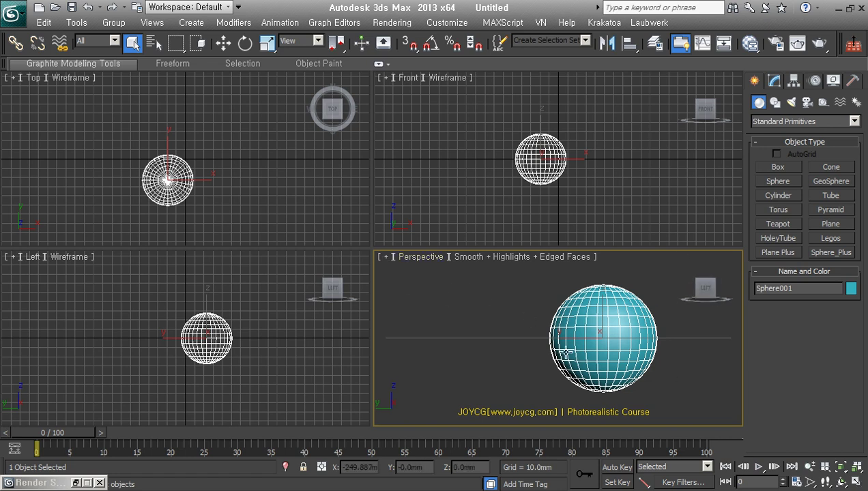
left_click(687, 263)
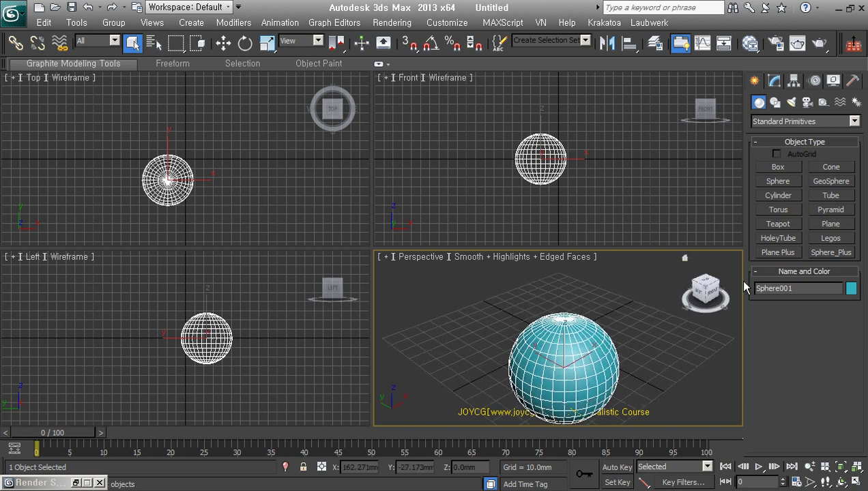
Step: View the sphere from front, right and back, roll the view twice 90°, then box-select it
left_click(728, 311)
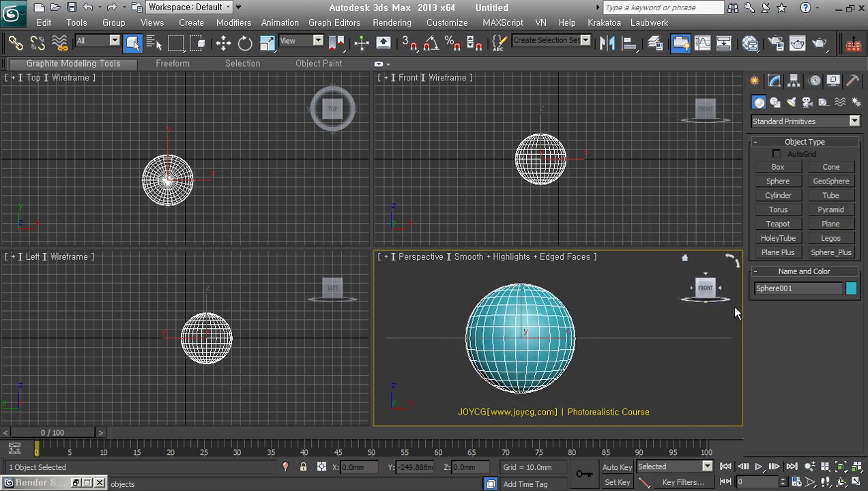
left_click(725, 293)
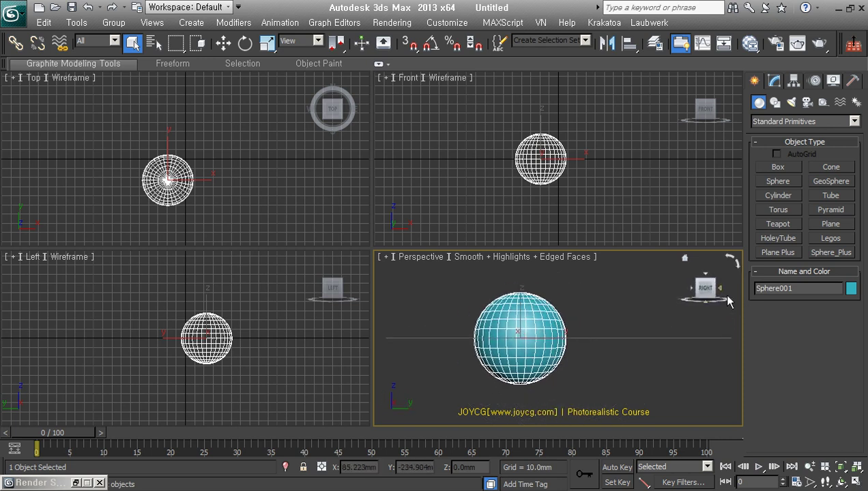
left_click(727, 298)
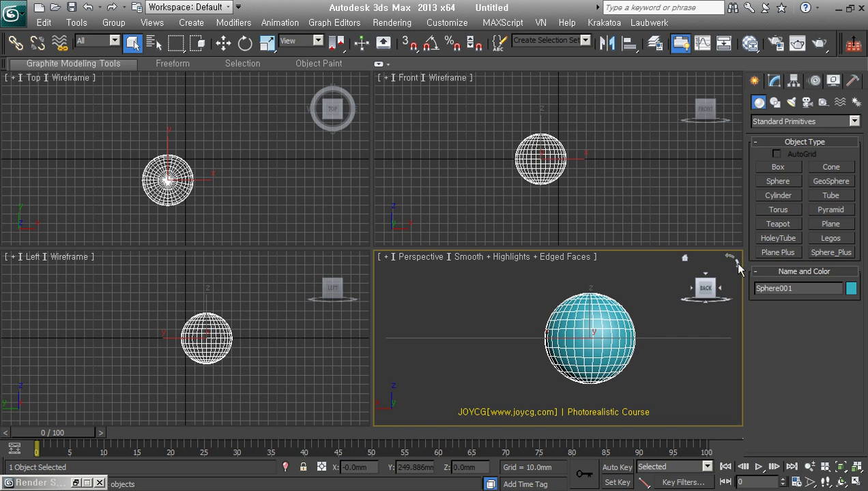
left_click(737, 264)
left_click(737, 265)
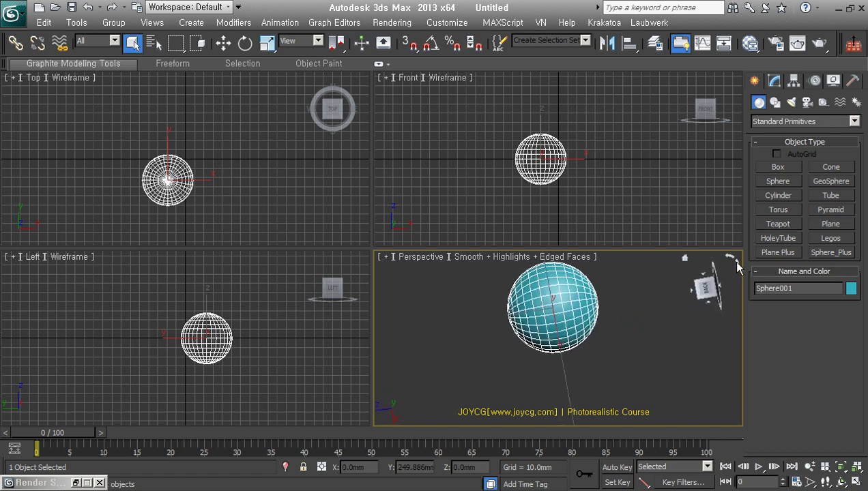
left_click_drag(640, 285, 558, 402)
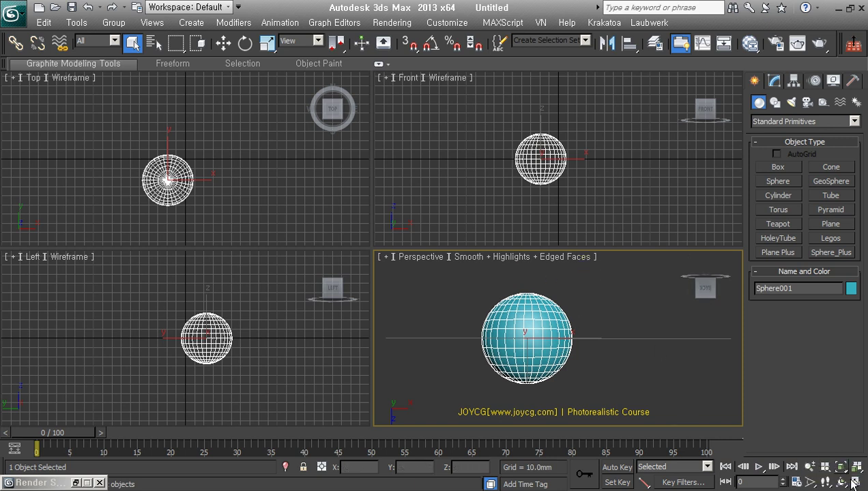
Step: Uncheck Show the ViewCube in Viewport Configuration's ViewCube settings
right_click(852, 482)
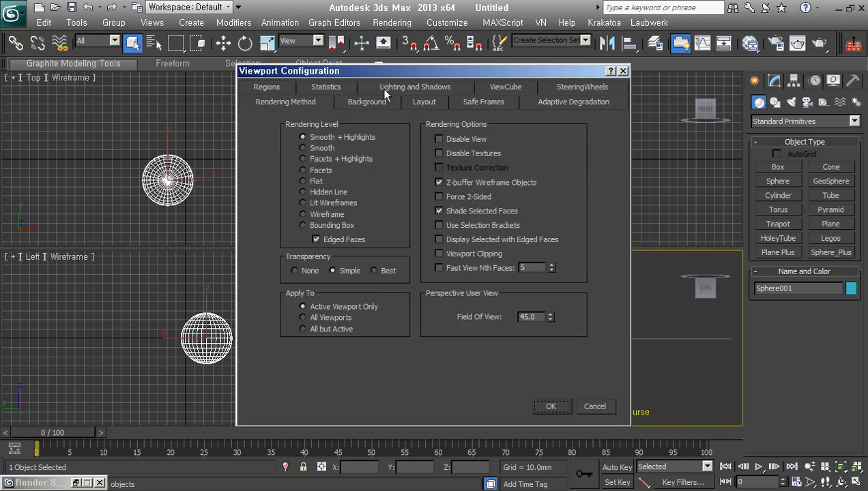
left_click(515, 92)
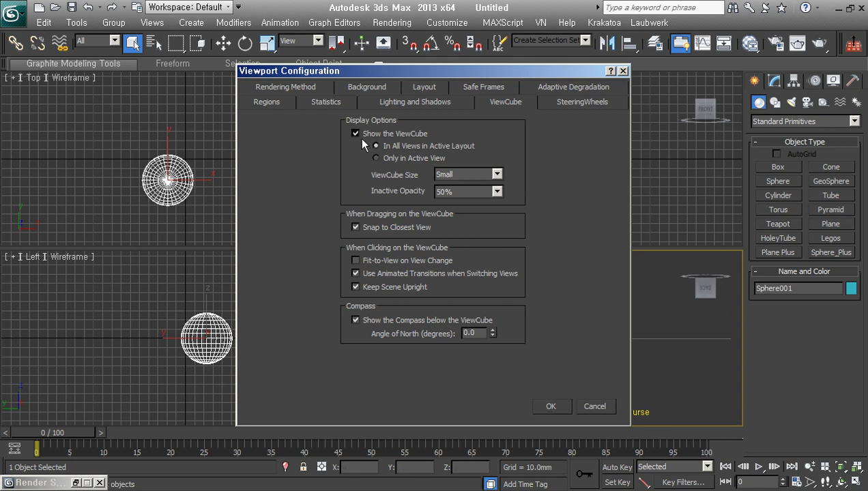
left_click(568, 409)
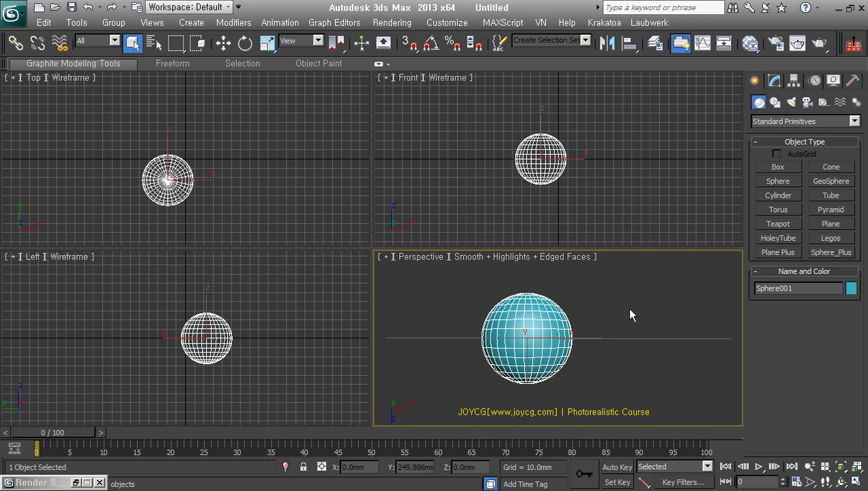
Step: Delete the sphere, Zoom Extents All to the empty grid, and minimize the Graphite Modeling Tools ribbon
middle_click_drag(542, 329, 562, 329)
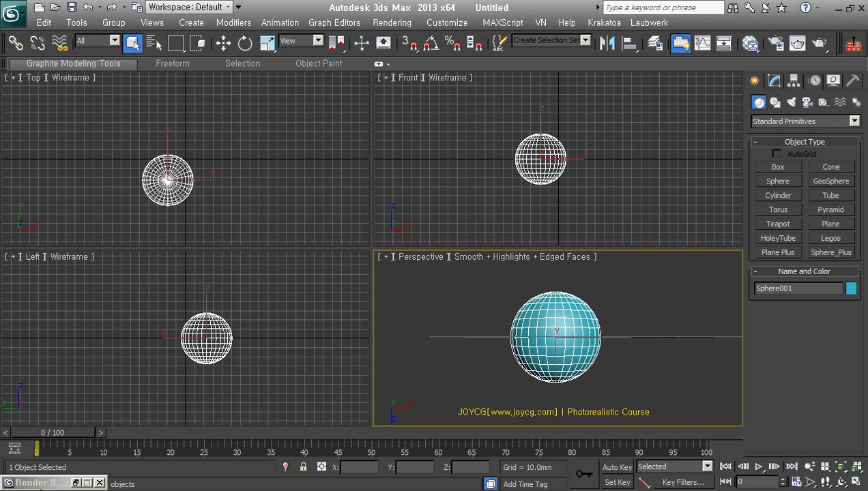
mouse_move(604, 331)
middle_mouse_down("alt")
mouse_move(599, 346)
mouse_move(612, 386)
mouse_move(552, 366)
middle_mouse_up("alt")
key("z")
scroll(606, 345, "down", 3)
scroll(584, 383, "up", 2)
scroll(593, 372, "down", 2)
key("Delete")
key("z")
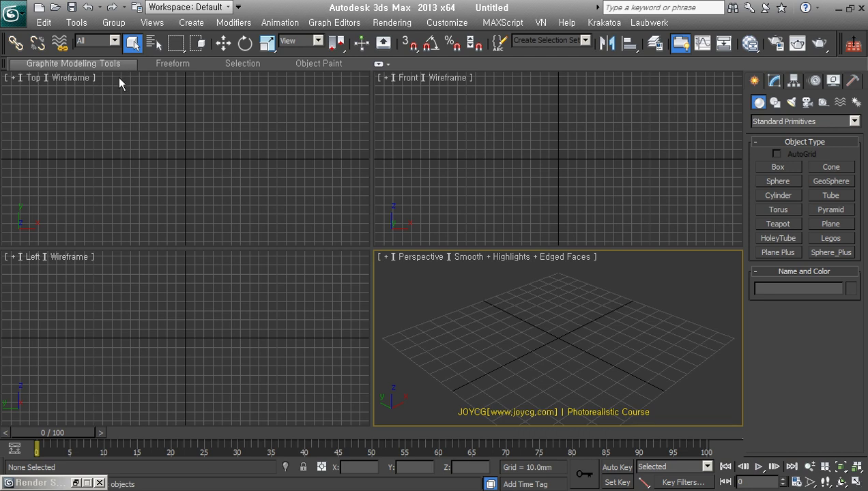
left_click(682, 45)
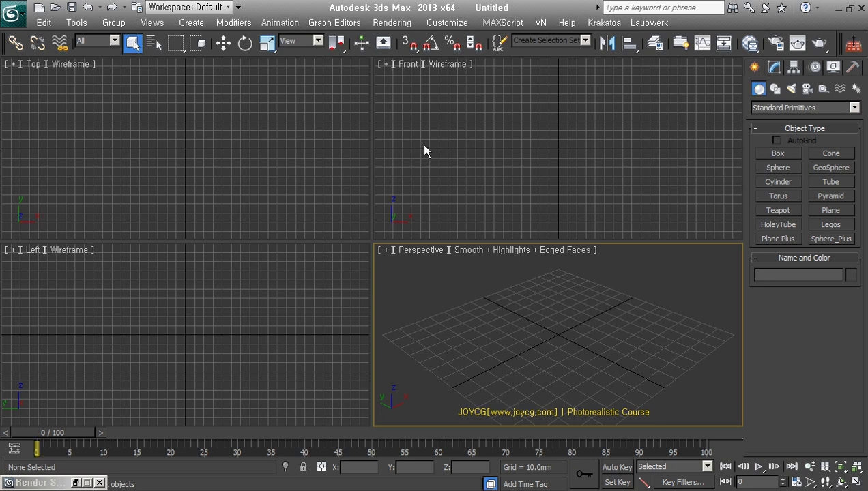
Step: In Render Setup, show the V-Ray tab with the Frame buffer rollout expanded
left_click(776, 44)
left_click_drag(242, 49, 297, 64)
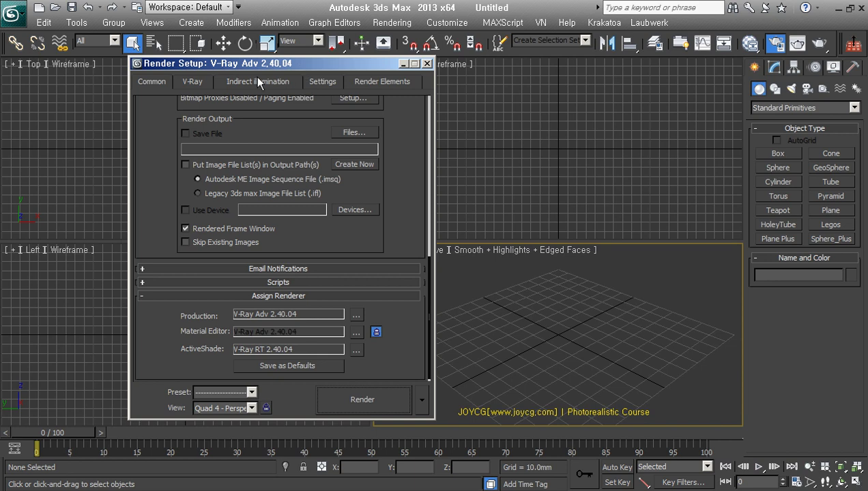
left_click(204, 89)
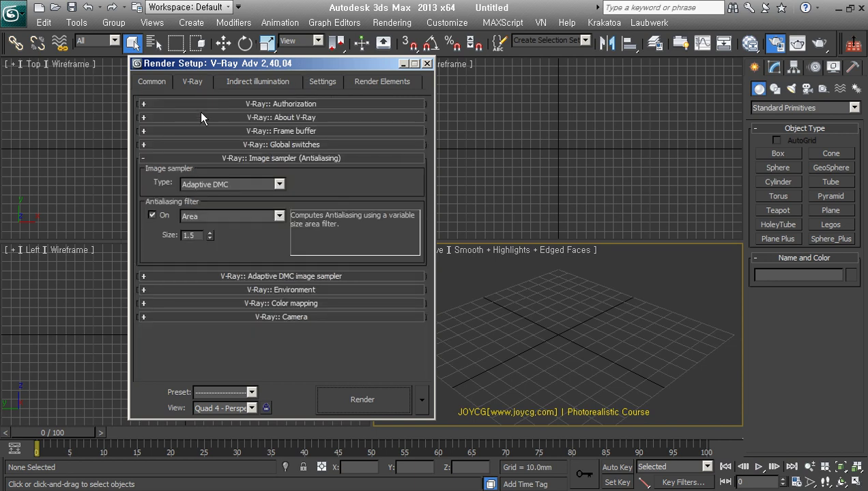
left_click(307, 131)
left_click_drag(326, 63, 515, 54)
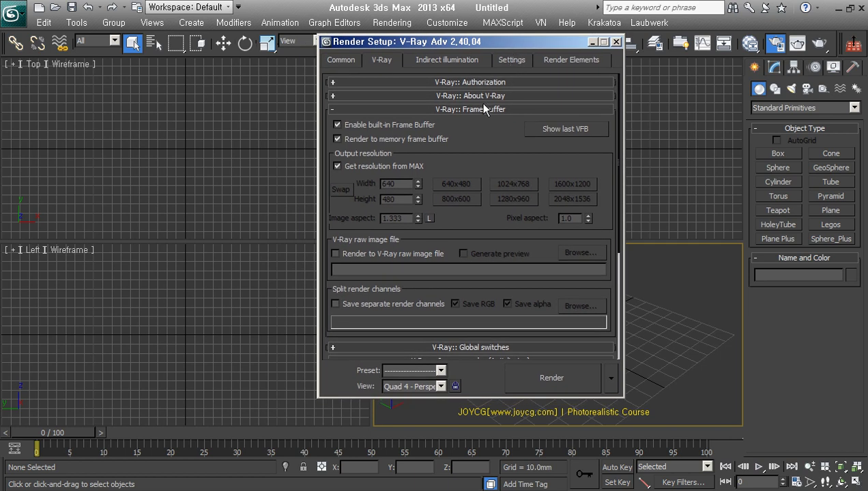
Step: Add a test teapot, Teapot001, in the Perspective viewport
left_click(778, 211)
mouse_move(651, 345)
left_mouse_down()
mouse_move(665, 373)
mouse_move(654, 358)
left_mouse_up()
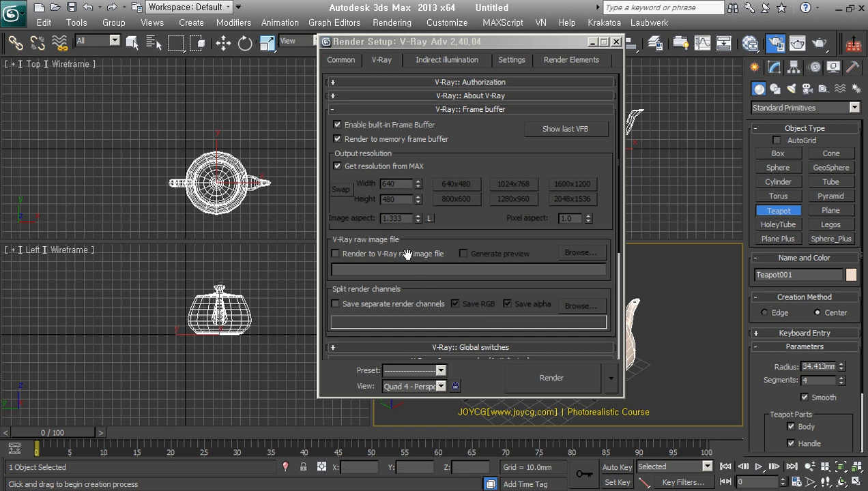
left_click_drag(559, 52, 431, 60)
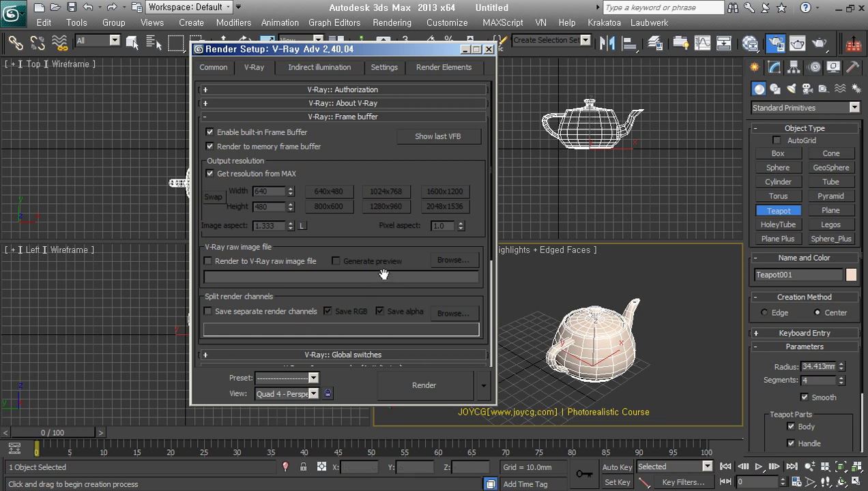
Step: Turn off the V-Ray antialiasing filter and check Sub-pixel mapping and Clamp output in Color mapping
left_click(211, 134)
left_click(211, 134)
left_click_drag(345, 265, 349, 9)
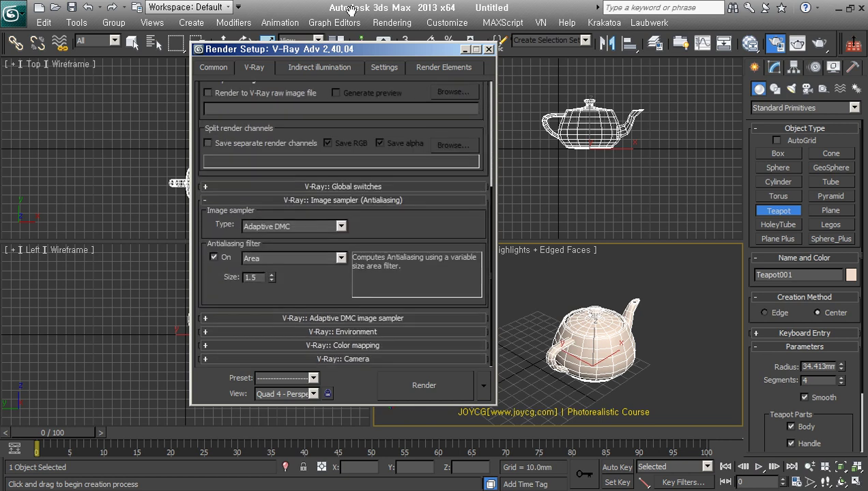
left_click(214, 257)
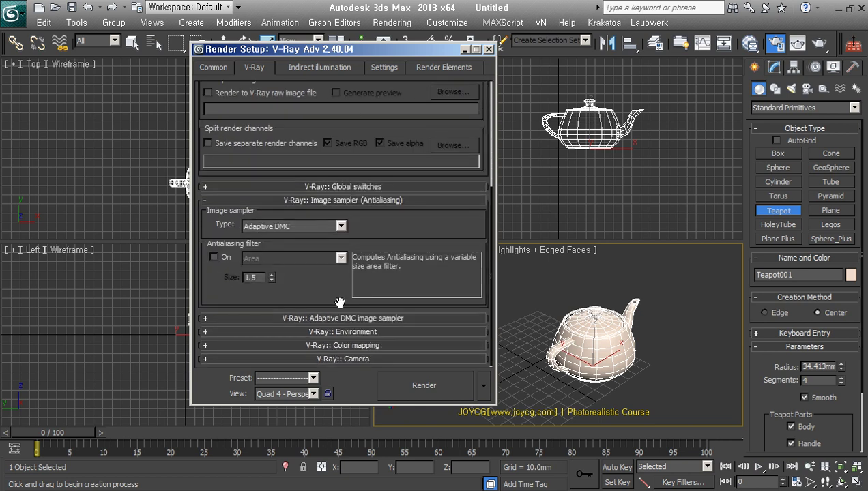
left_click(357, 346)
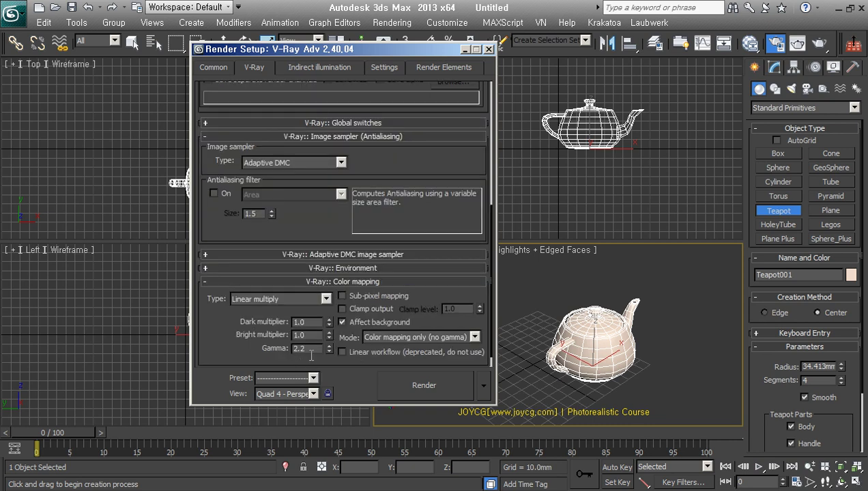
left_click(372, 308)
left_click(370, 297)
Step: Turn on V-Ray global illumination with Light cache as the secondary GI engine
left_click(365, 282)
left_click(320, 67)
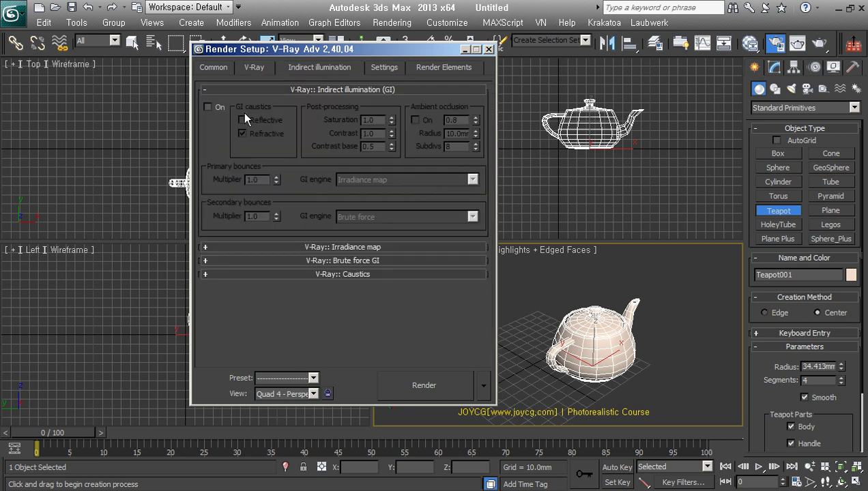
left_click(208, 107)
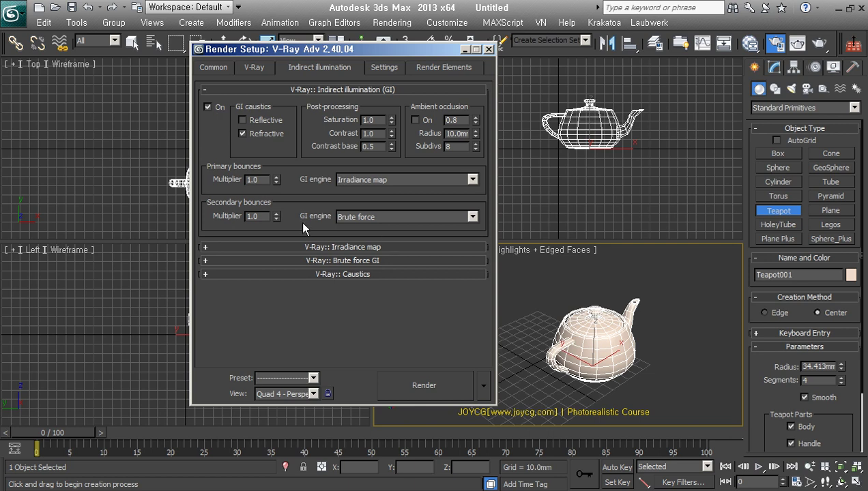
left_click(363, 222)
left_click(370, 258)
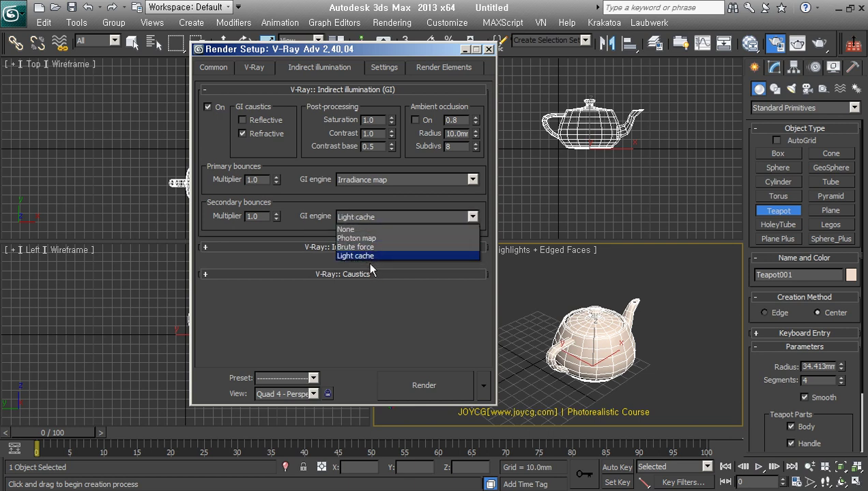
Step: Set the irradiance map preset to Custom and lower its min rate to -6
left_click(363, 249)
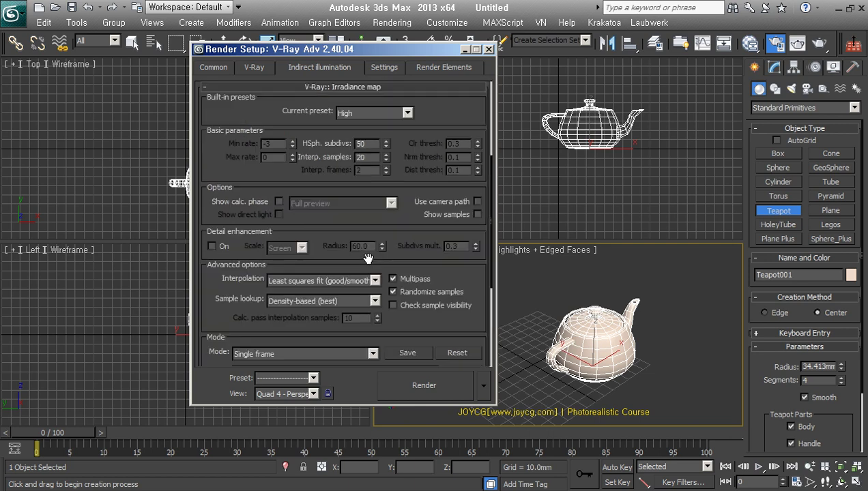
left_click(382, 115)
left_click(379, 122)
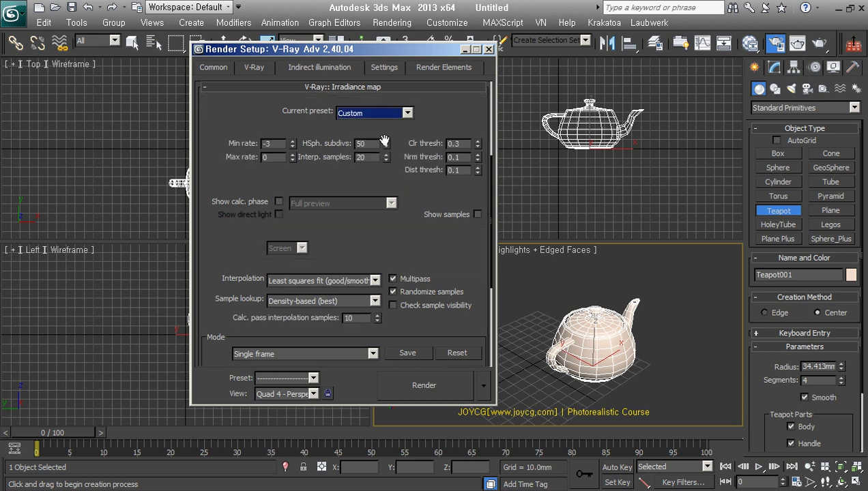
left_click_drag(295, 153, 300, 166)
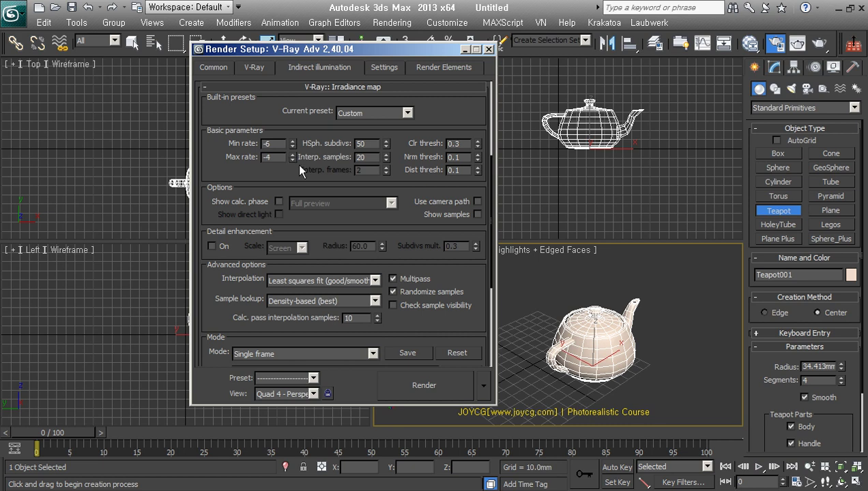
Step: Set the Light cache Subdivs to 500 and show the V-Ray Settings tab
scroll(377, 246, "down", 3)
scroll(389, 356, "down", 4)
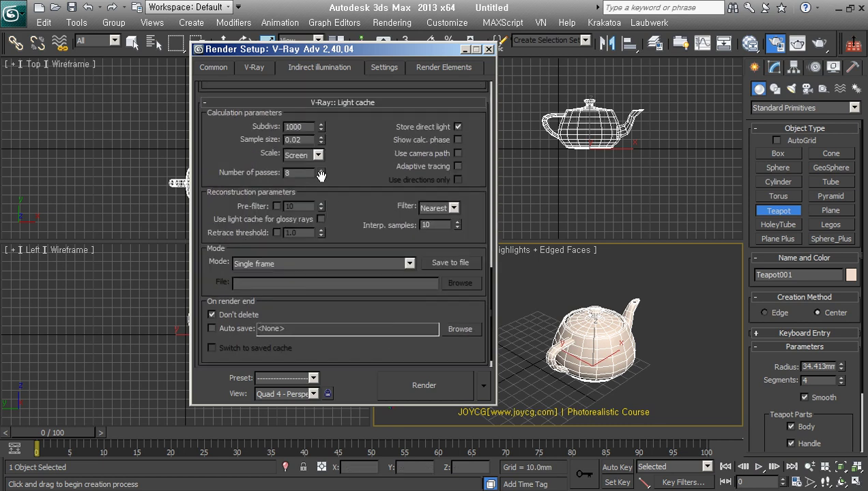
double_click(290, 127)
type("500")
left_click(386, 69)
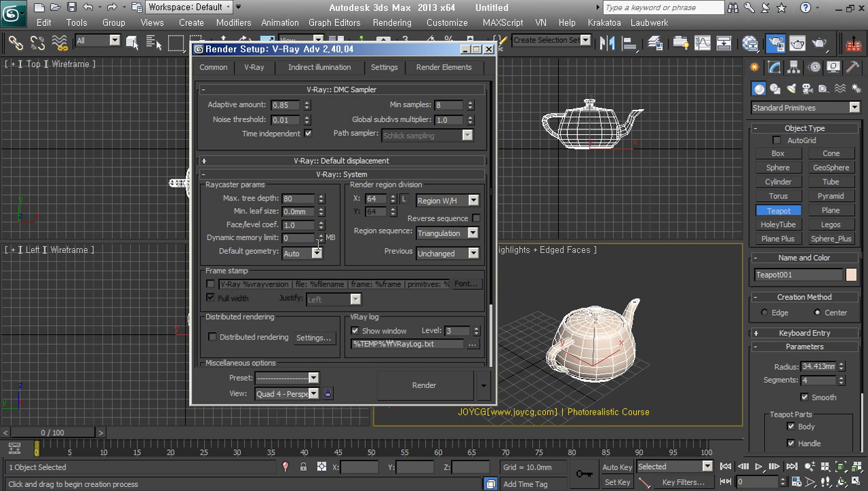
Step: Close Render Setup, delete Teapot001, and return to the Select tool
left_click(337, 179)
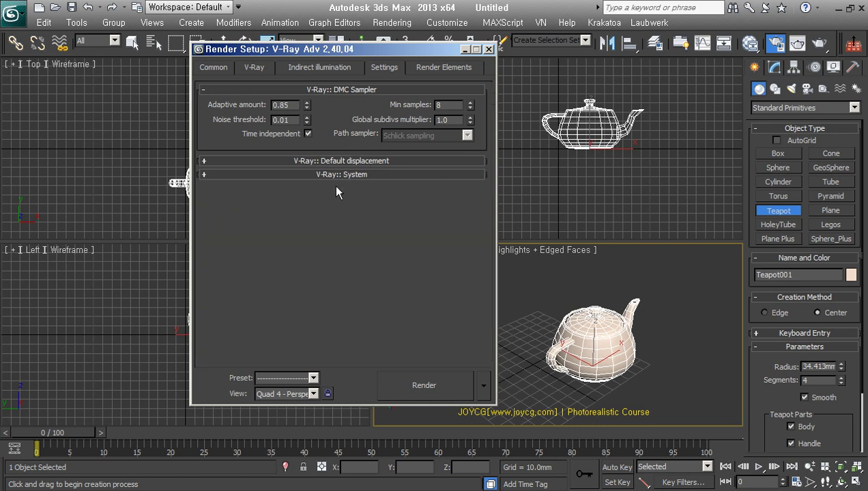
left_click(231, 71)
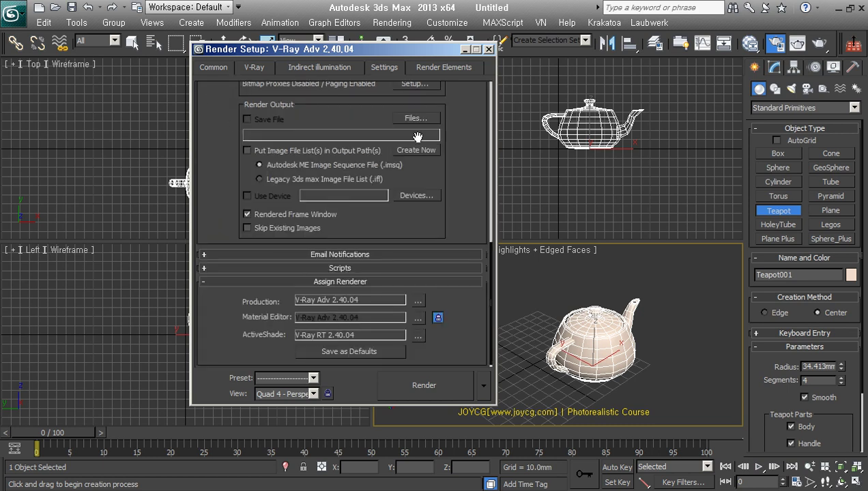
left_click(488, 49)
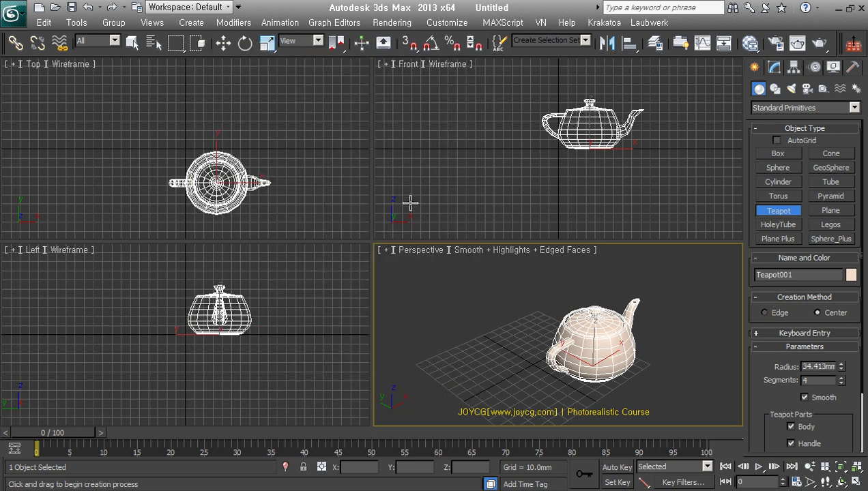
key("Delete")
middle_click_drag(548, 333, 558, 310, "alt")
key("q")
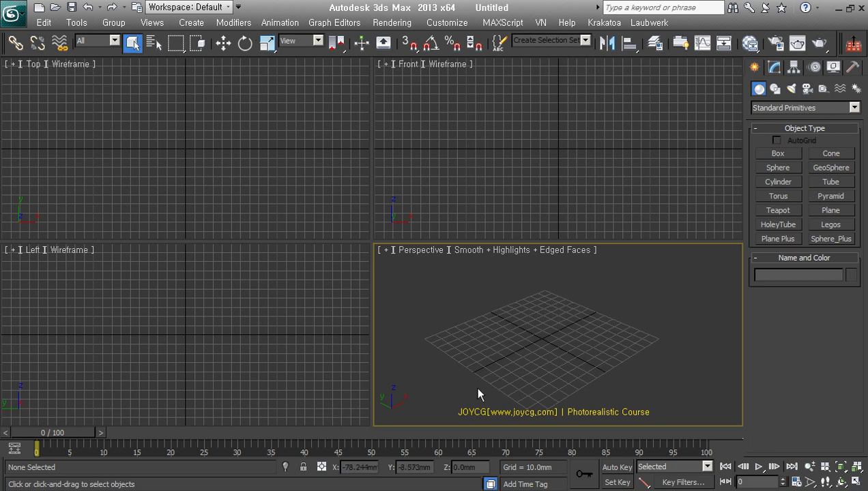
Step: In Save As, browse to the Documents\3dsMax\max2013\scenes folder
left_click(26, 16)
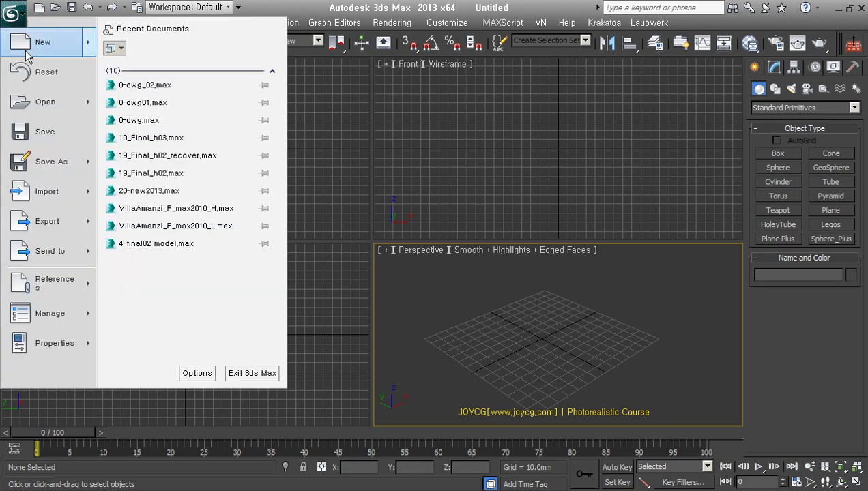
key("Escape")
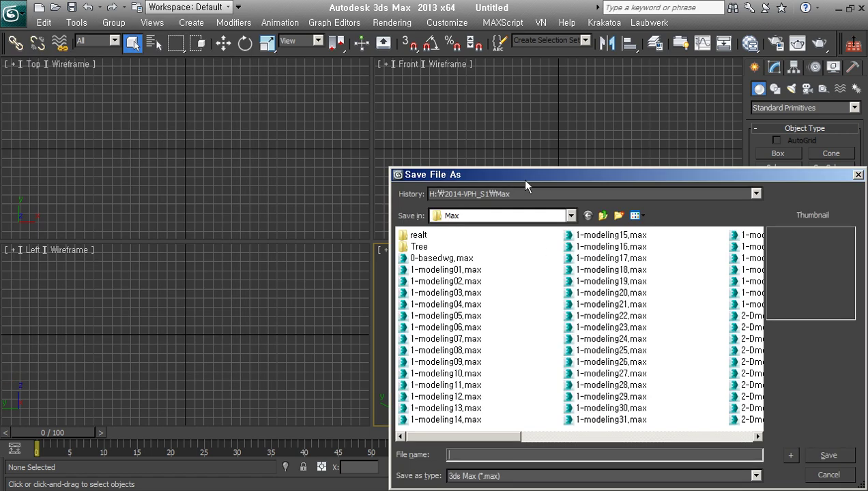
left_click_drag(526, 186, 242, 94)
left_click(241, 128)
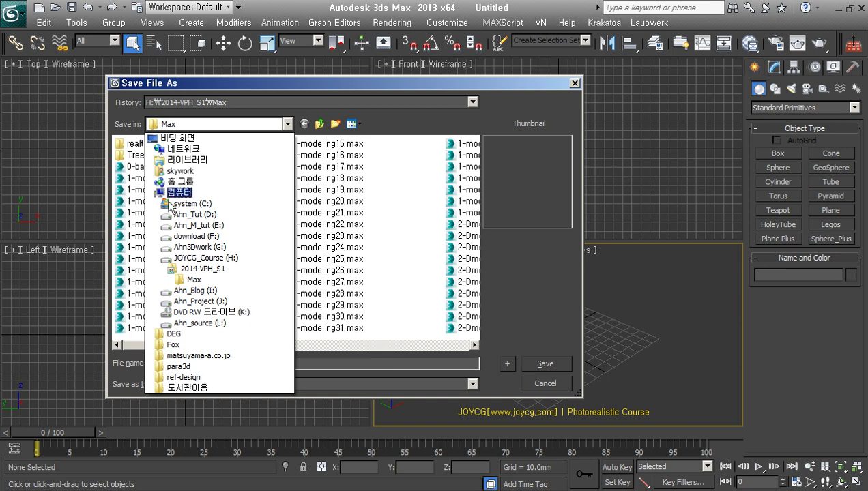
left_click(193, 161)
double_click(160, 162)
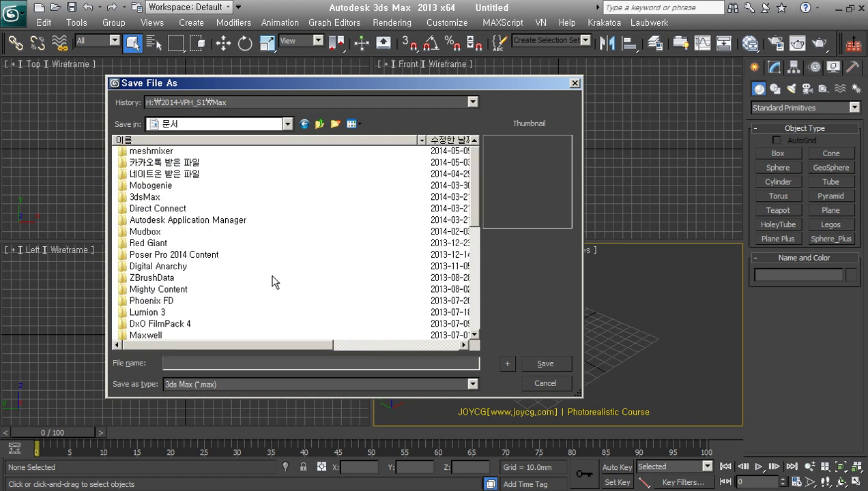
double_click(145, 198)
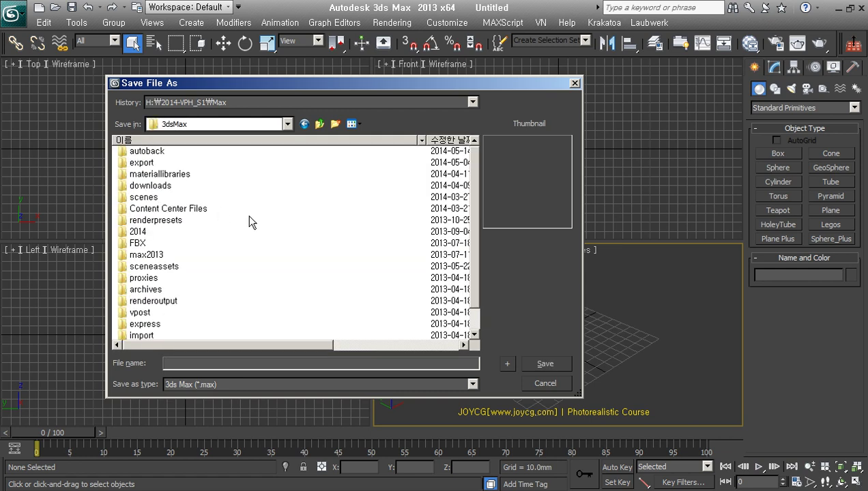
scroll(254, 253, "down", 1)
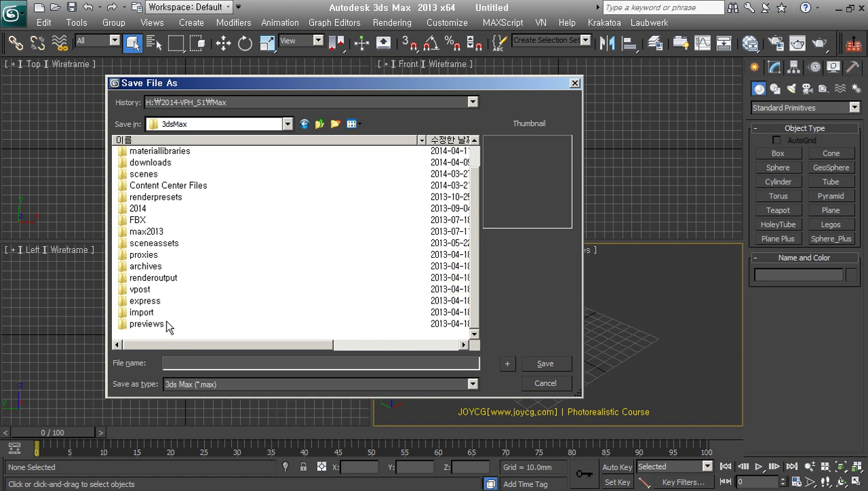
scroll(185, 332, "up", 1)
mouse_move(145, 324)
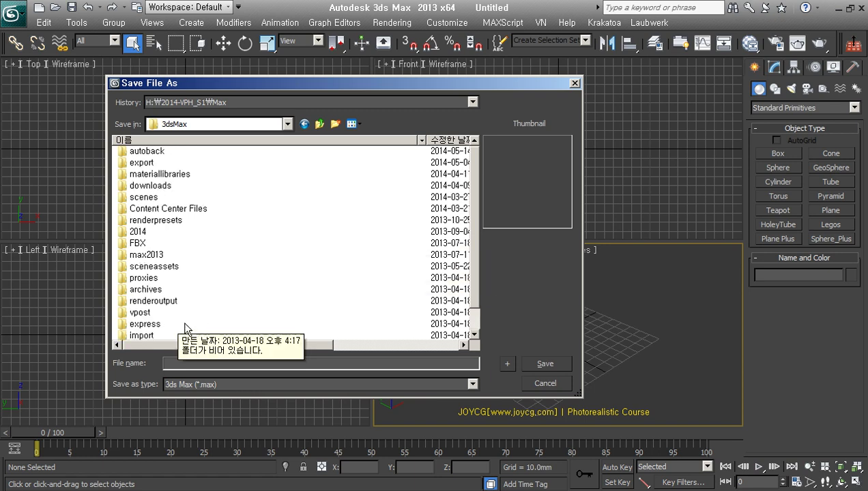
left_click(172, 259)
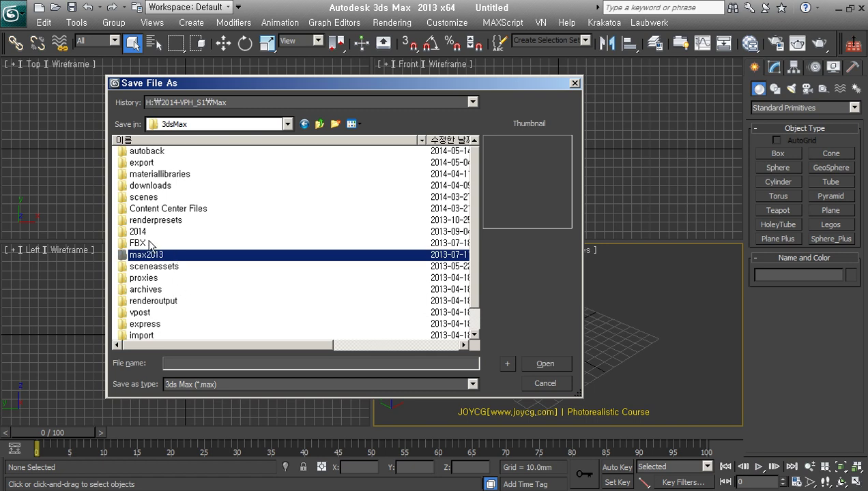
double_click(149, 198)
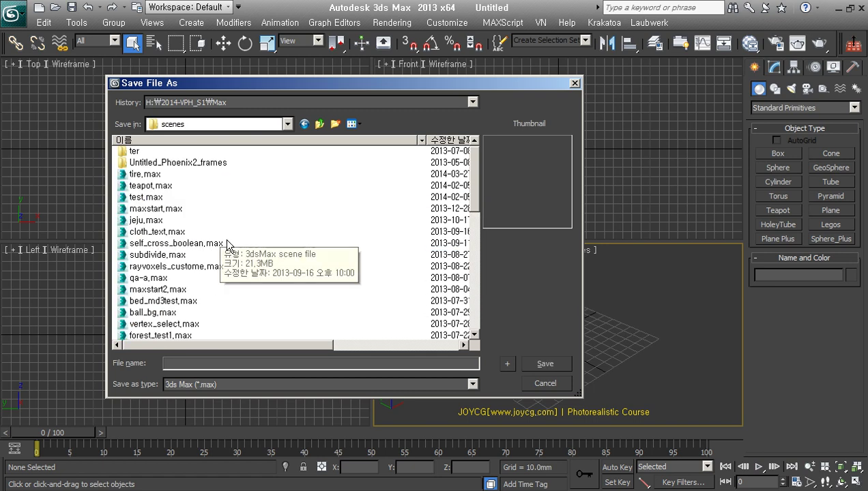
Step: Save the scene over maxstart.max, confirming the replacement
left_click(172, 208)
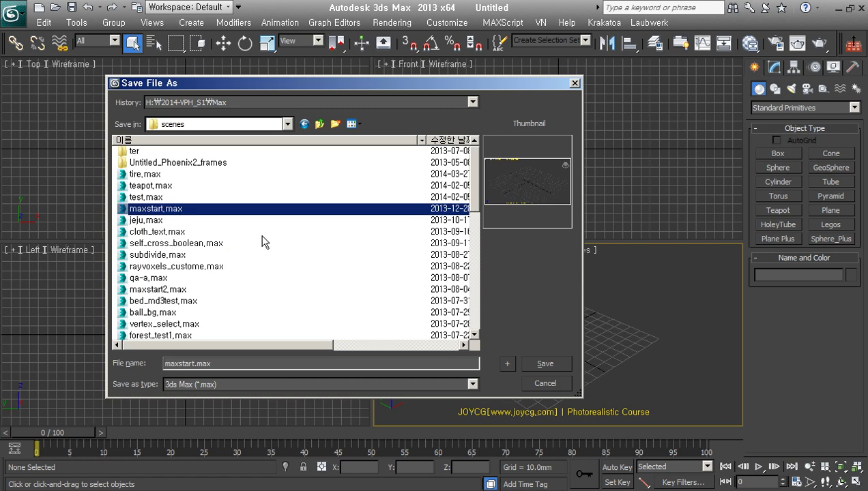
mouse_move(156, 209)
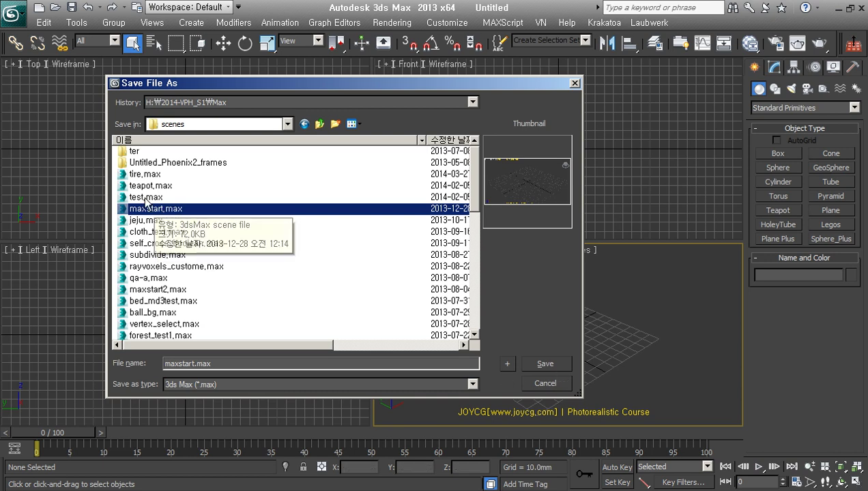
left_click(555, 365)
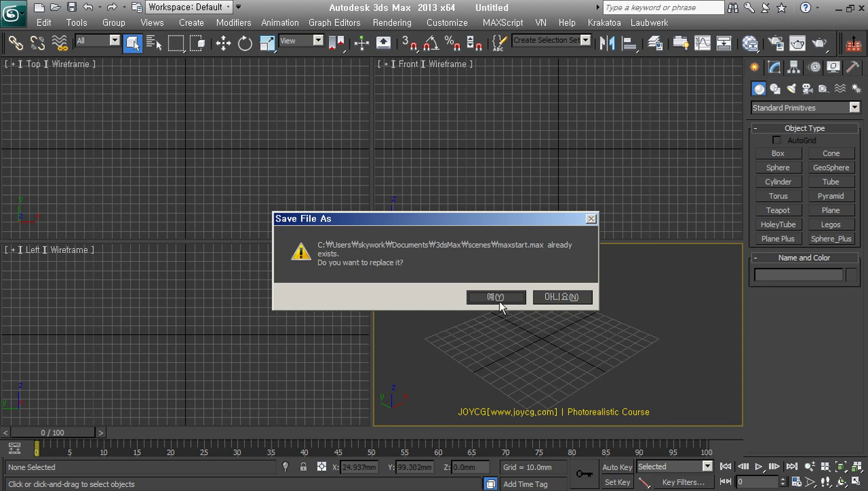
left_click(496, 299)
left_click(13, 12)
Step: Reset 3ds Max to a fresh untitled scene and create a test sphere in Perspective
left_click(68, 79)
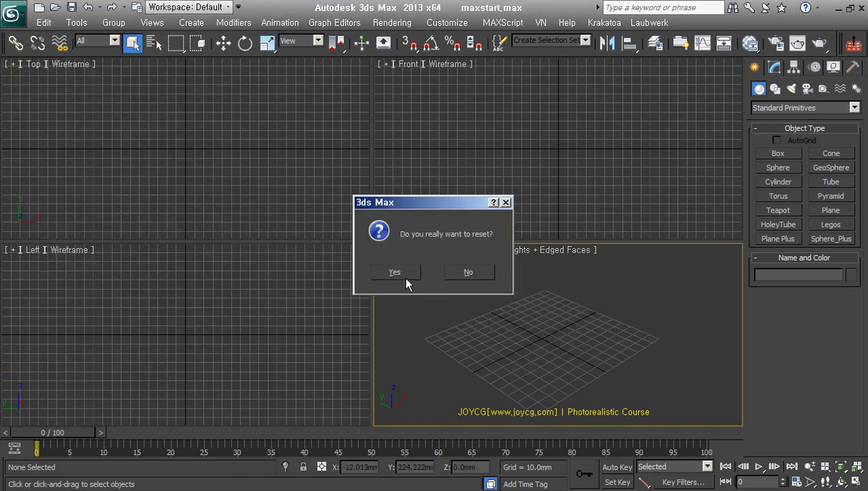
left_click(403, 275)
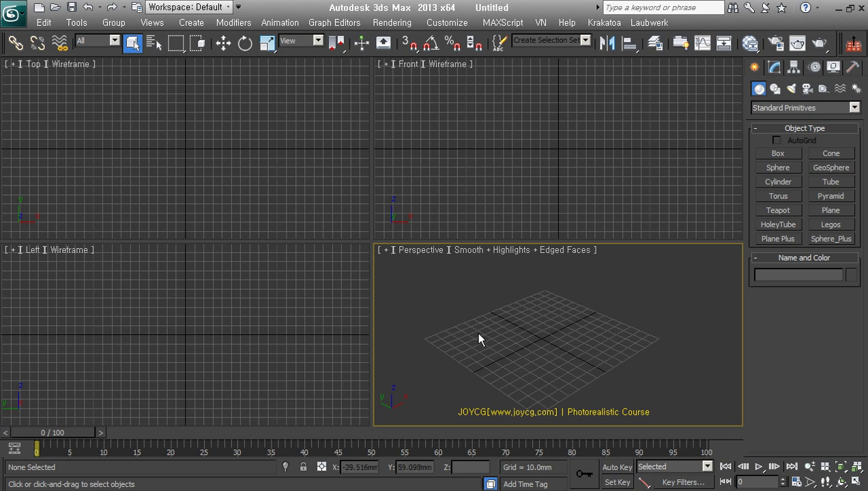
left_click(784, 168)
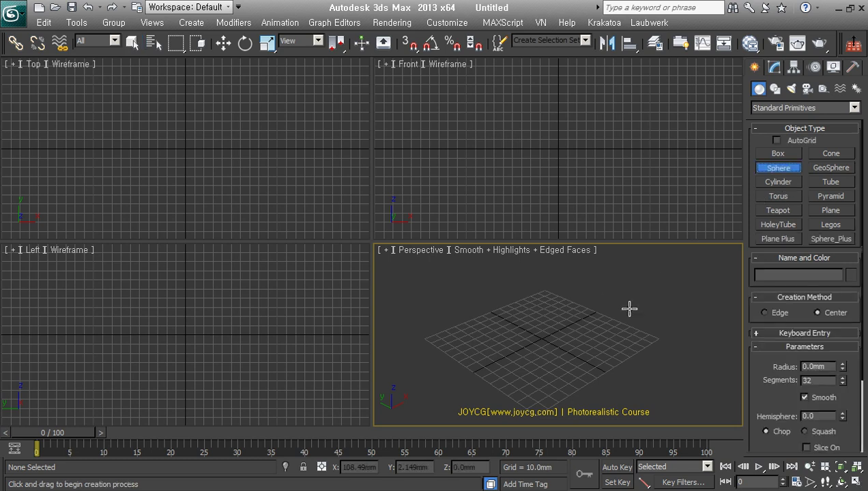
left_click_drag(554, 345, 559, 378)
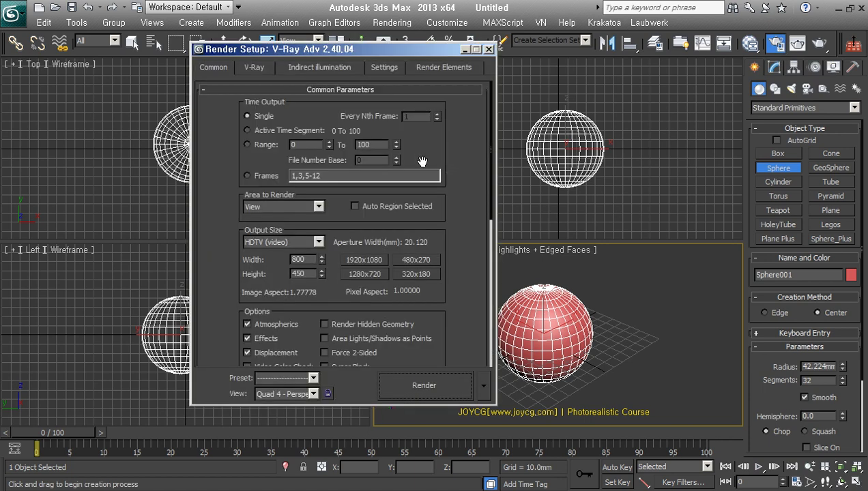
Step: Check the V-Ray Render Setup settings, then delete Sphere001
left_click(318, 67)
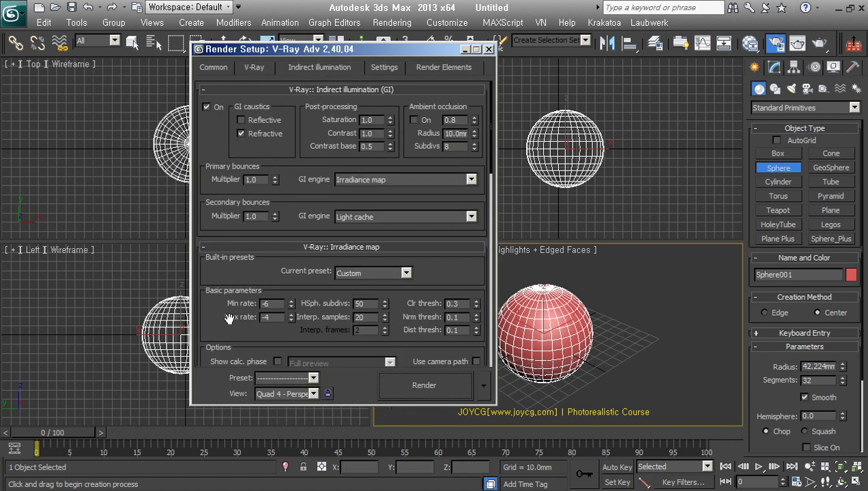
left_click_drag(258, 295, 282, 108)
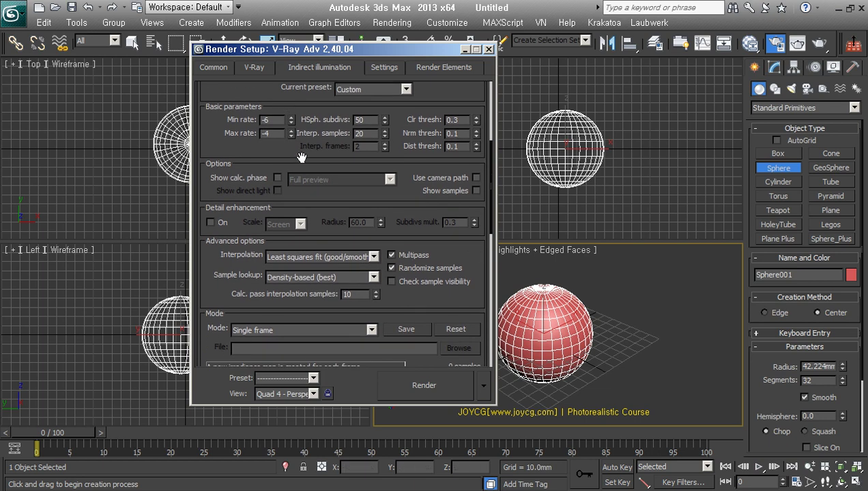
left_click(488, 49)
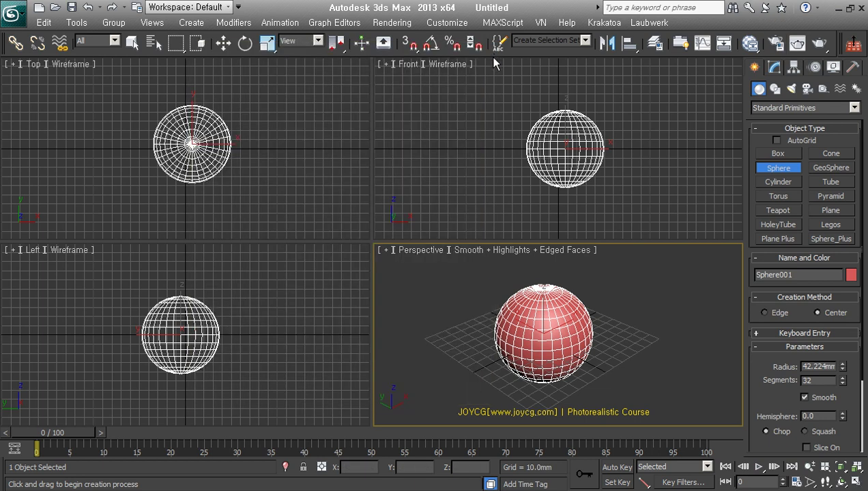
right_click(499, 179)
right_click(493, 174)
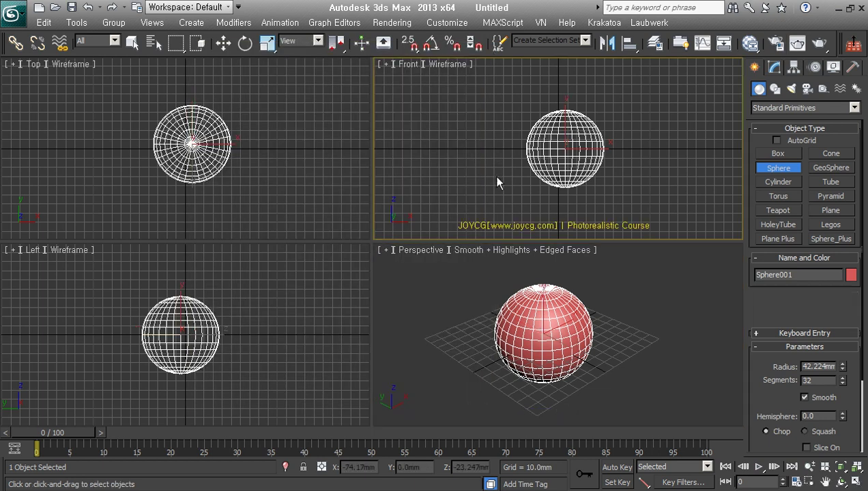
right_click(474, 301)
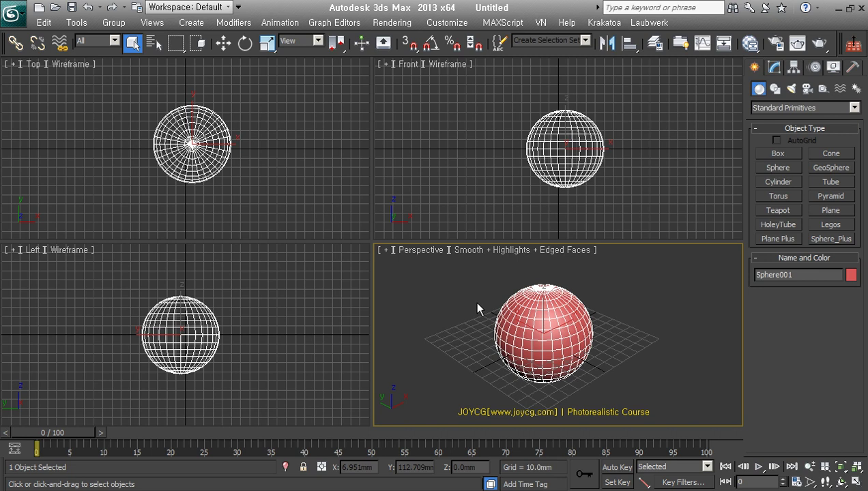
key("Delete")
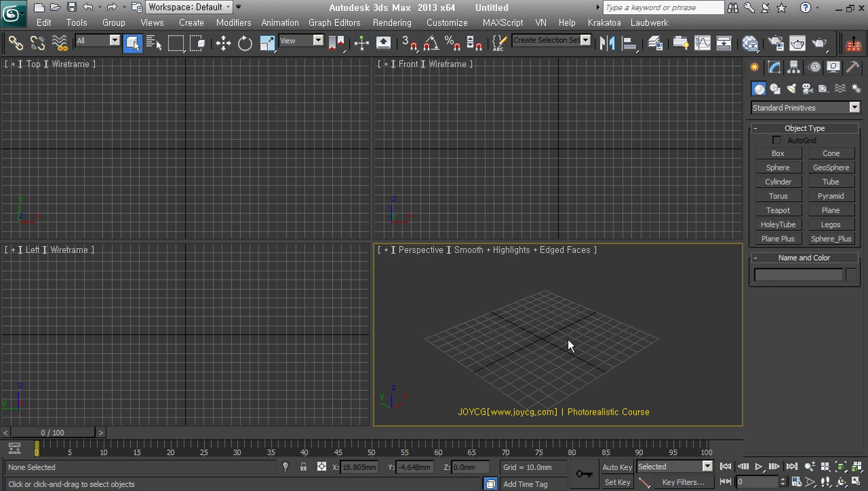
Step: Show the Graphite Modeling Tools ribbon at full panels and make Perspective the active viewport
left_click(686, 49)
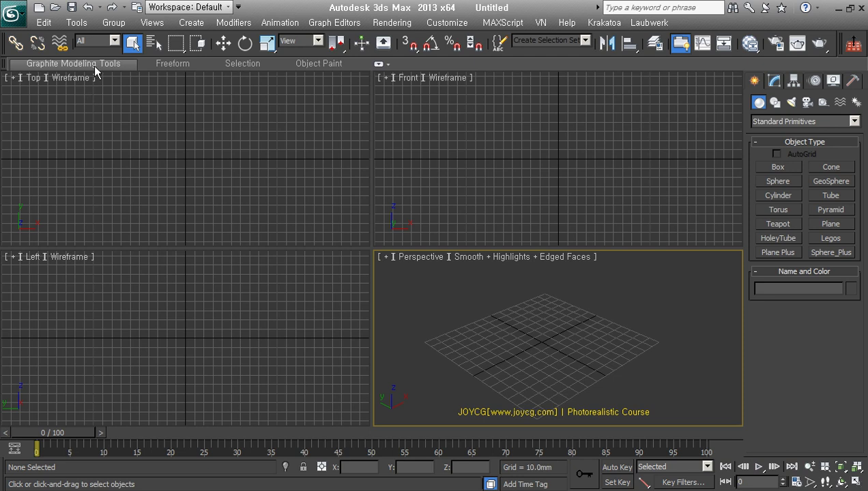
left_click(381, 66)
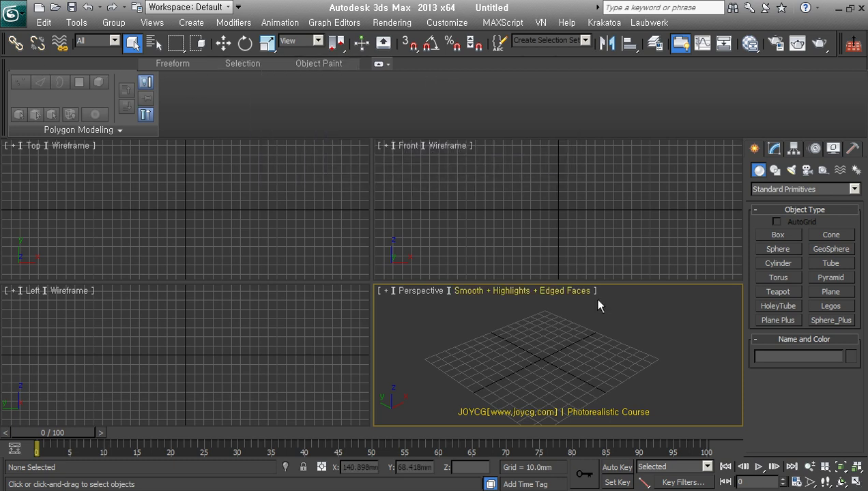
left_click(575, 227)
left_click(229, 211)
left_click(368, 354)
left_click(377, 361)
Step: Create a teapot, convert it to Editable Poly with Ctrl+Shift+P, then delete it
left_click(781, 293)
left_click_drag(545, 358, 575, 369)
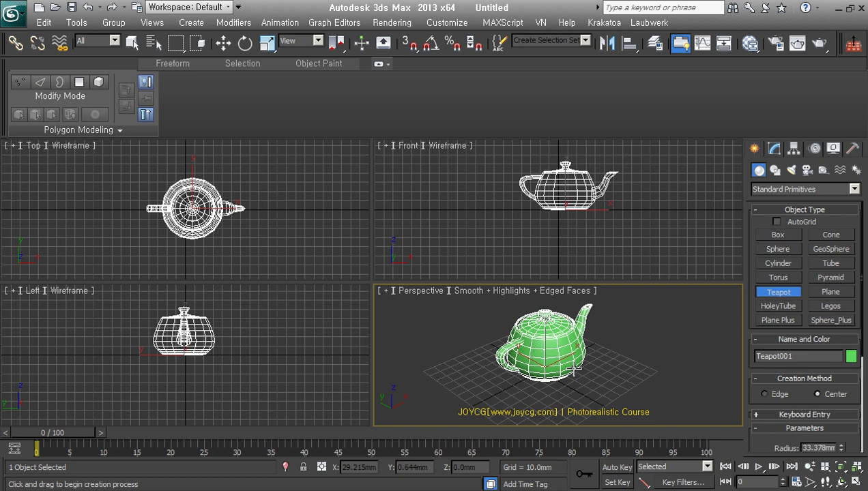
key("ctrl+shift+p")
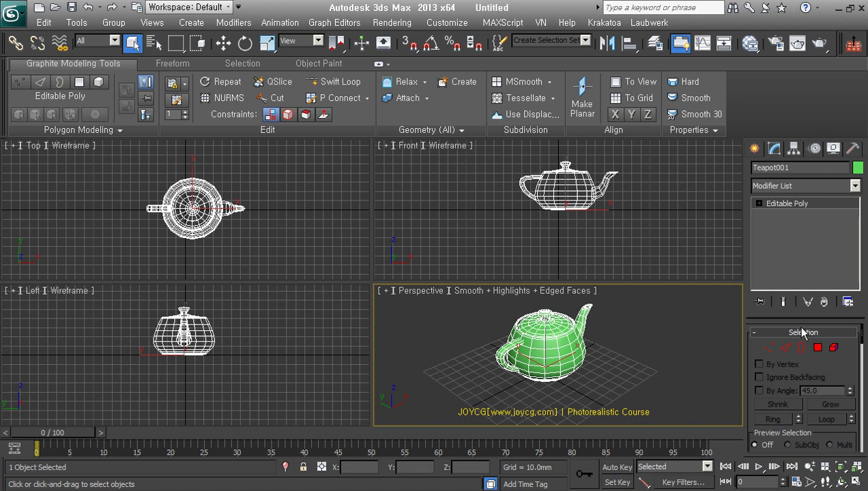
left_click_drag(800, 324, 800, 286)
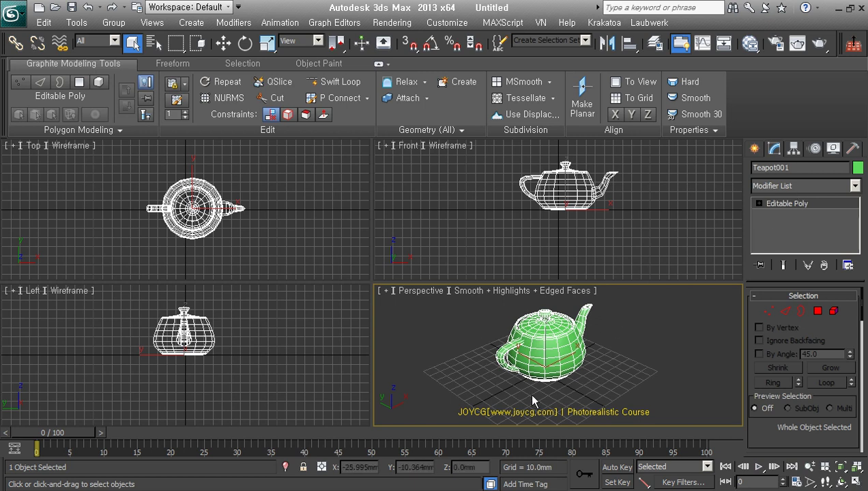
middle_click_drag(541, 367, 545, 371)
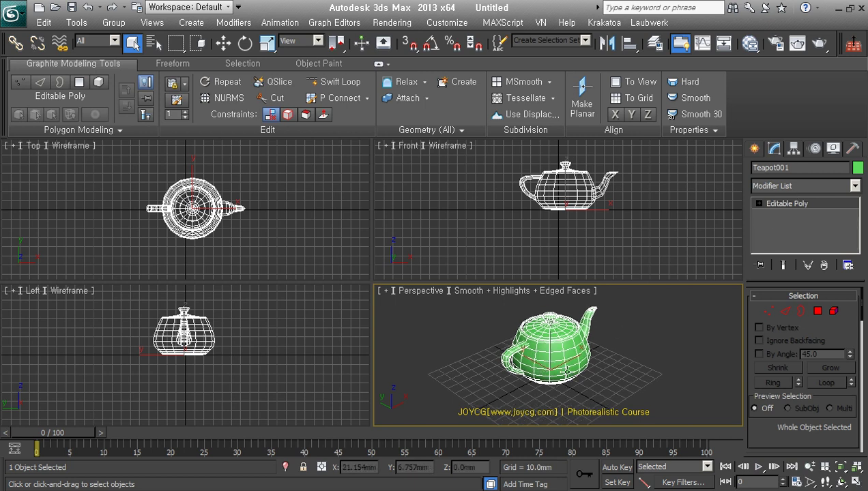
key("Delete")
Step: Create a plane, Plane001, in the Perspective viewport
left_click(753, 149)
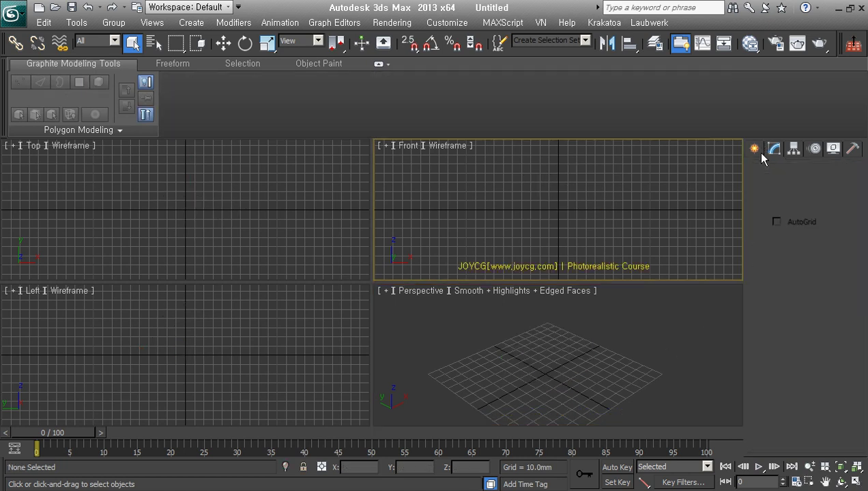
left_click(831, 292)
left_click_drag(534, 356, 530, 471)
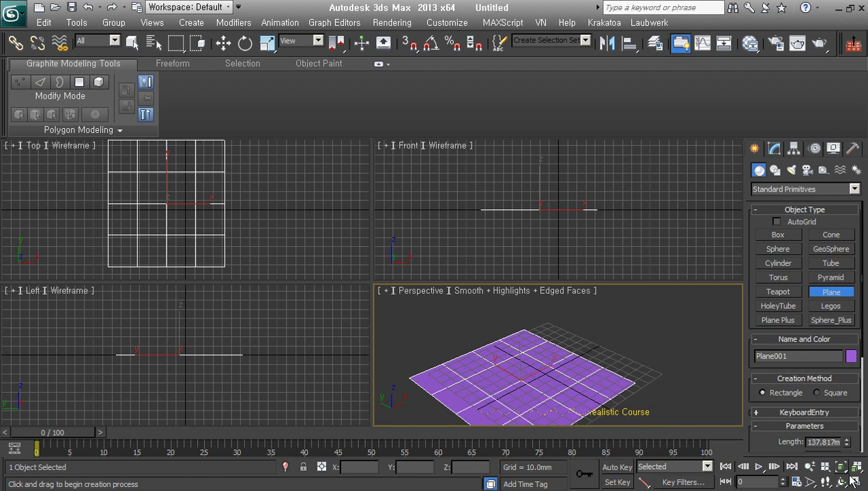
Step: Enlarge the Left and Perspective views, hide the Perspective grid, and bring up the plane's Convert To options
left_click_drag(381, 289, 392, 183)
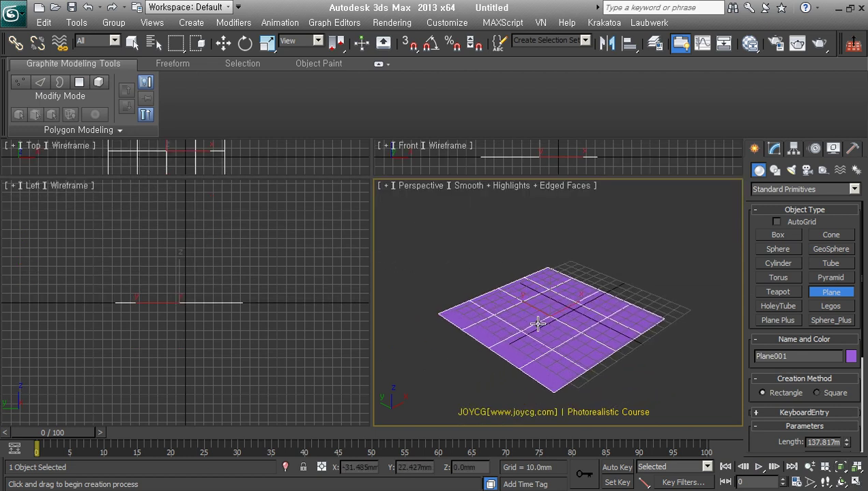
middle_click_drag(563, 306, 557, 316)
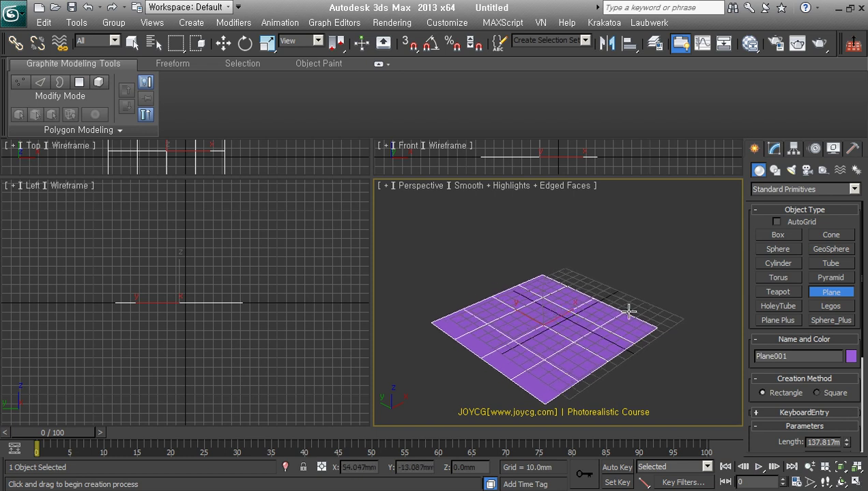
key("g")
mouse_move(614, 300)
middle_mouse_down()
mouse_move(581, 321)
mouse_move(581, 348)
mouse_move(590, 332)
middle_mouse_up()
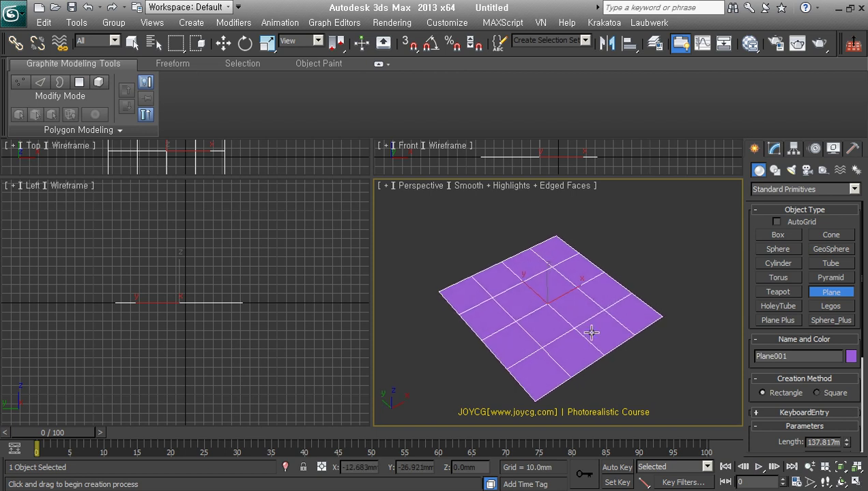
right_click(552, 273)
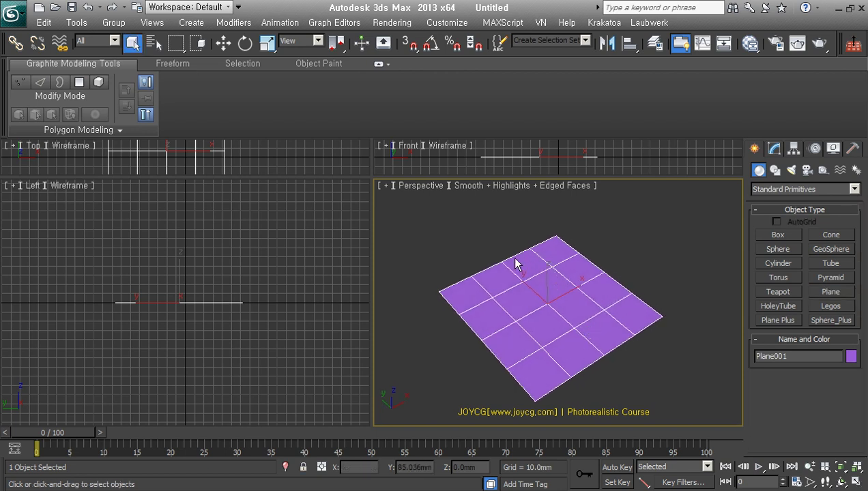
right_click(516, 264)
mouse_move(576, 385)
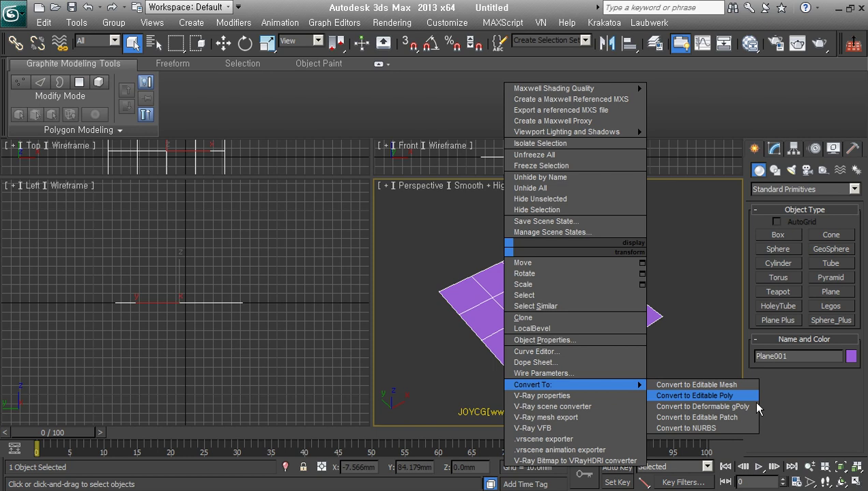
Step: Convert Plane001 to Editable Poly and select its right boundary edge
left_click(729, 396)
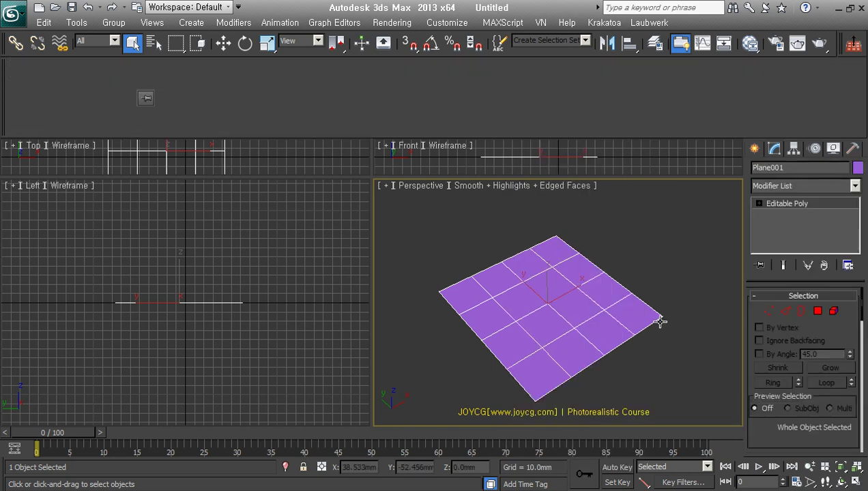
left_click(770, 314)
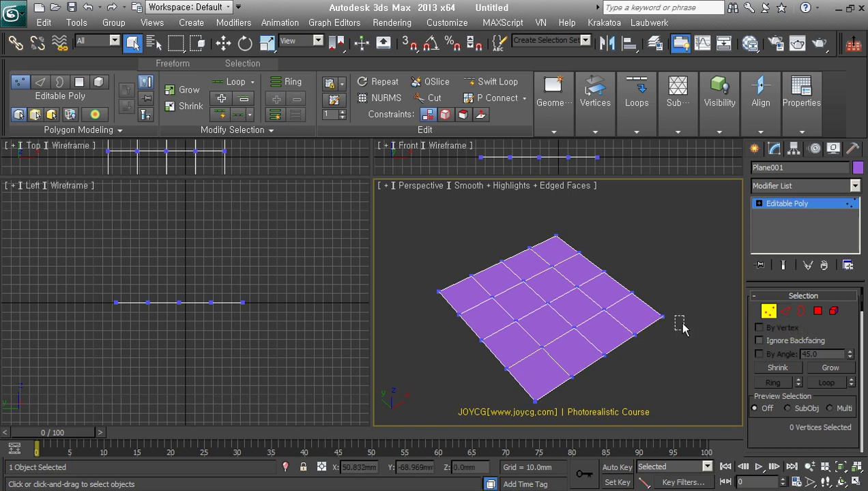
key("2")
left_click(653, 313)
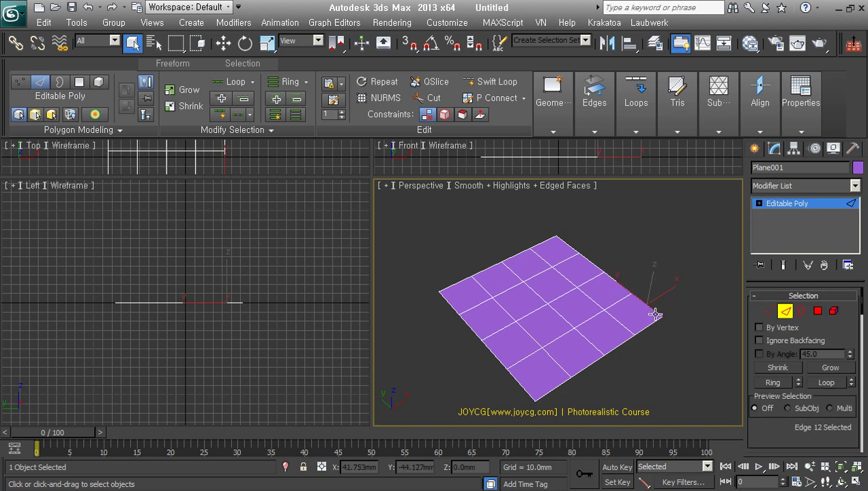
Step: Select the plane's outer border, then one polygon, then the whole plane as an element
left_click(800, 311)
left_click(655, 336)
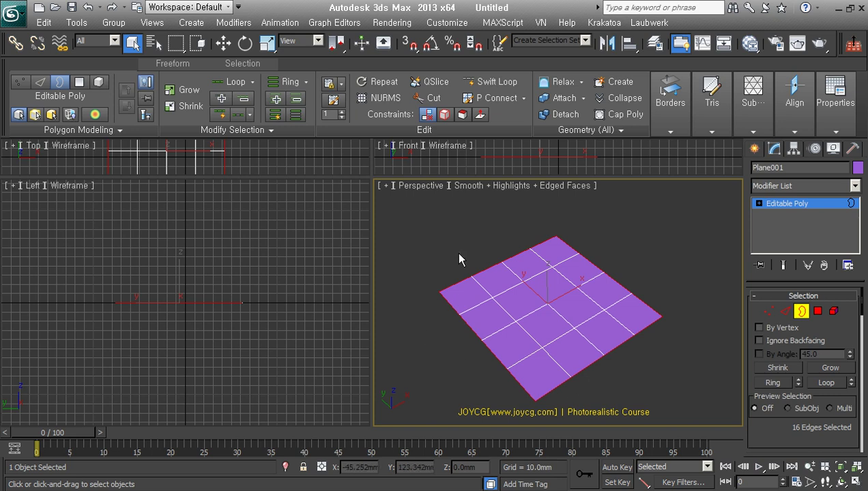
left_click(817, 311)
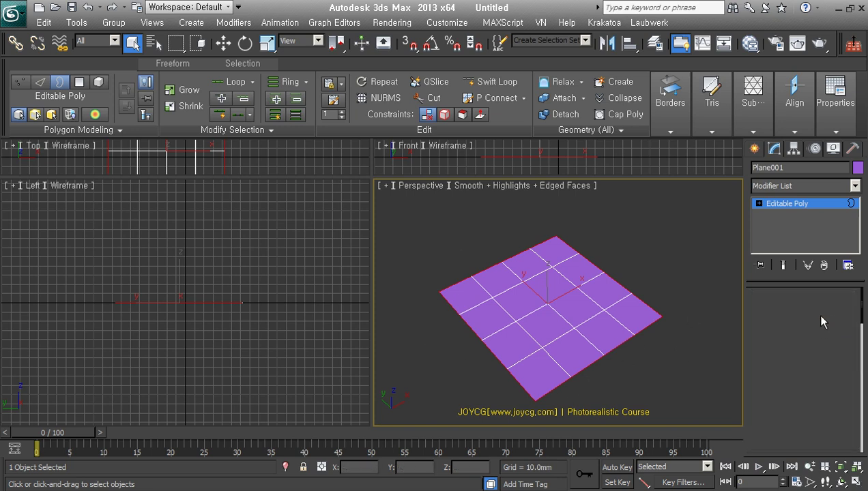
left_click(605, 333)
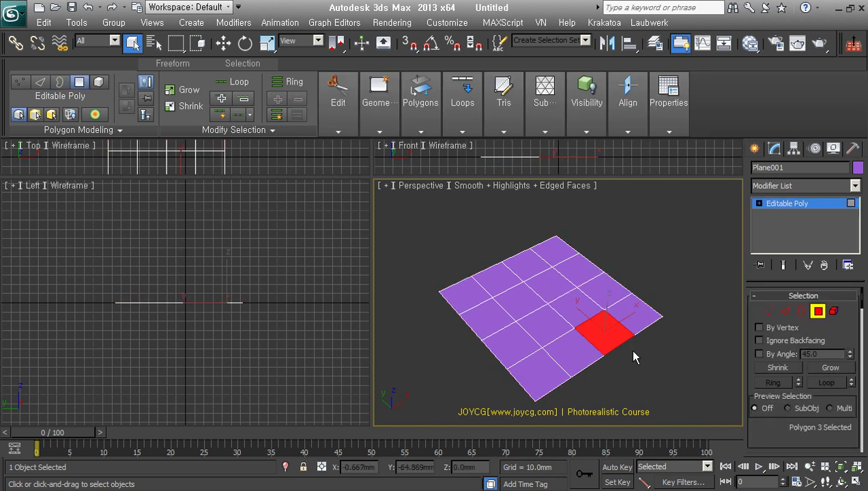
left_click(834, 311)
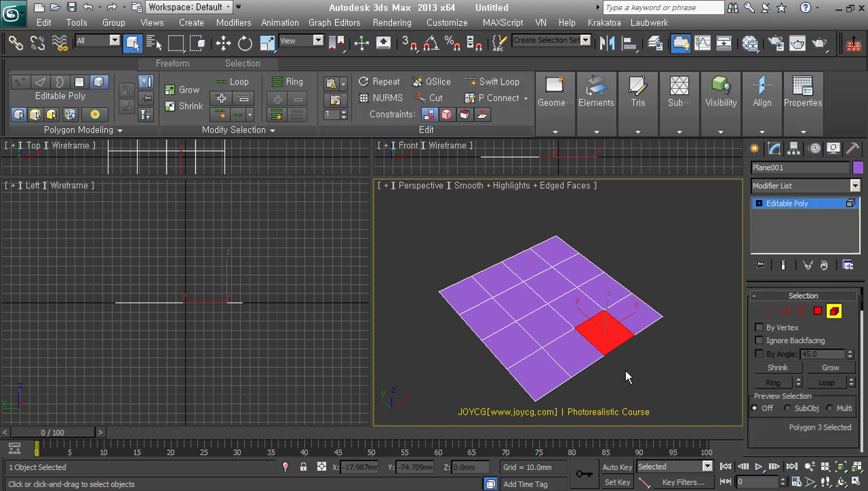
left_click(562, 366)
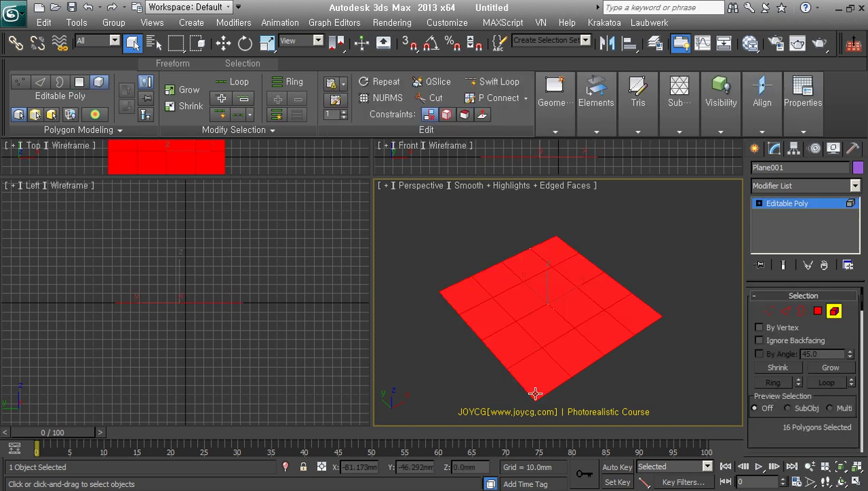
Step: Shift-move the plane element to the right and confirm Clone Part of Mesh
right_click(552, 281)
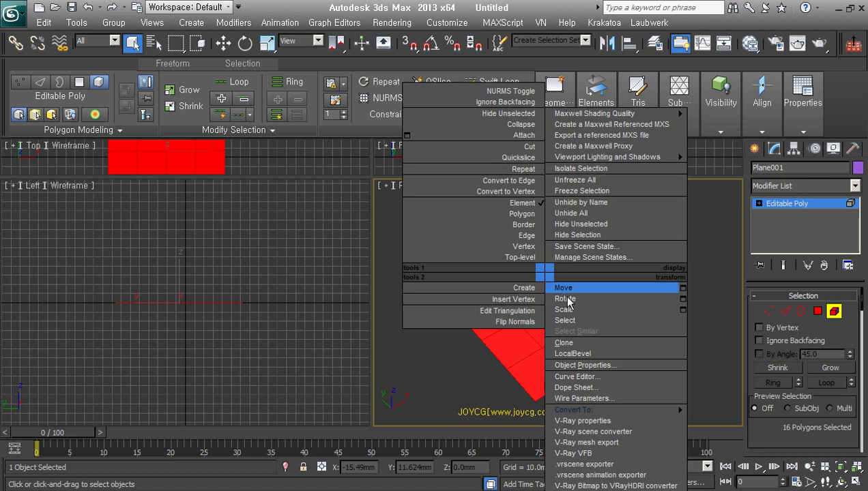
left_click(573, 288)
scroll(573, 342, "down", 2)
left_click_drag(550, 315, 638, 278, "shift")
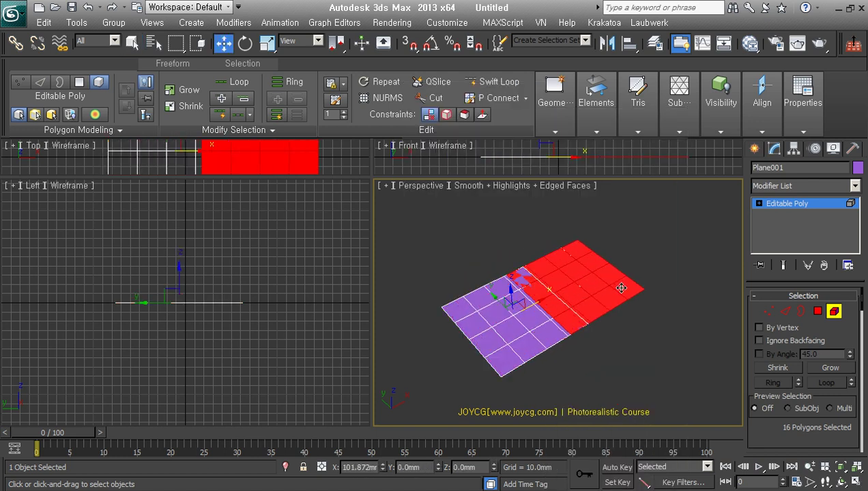
left_click(493, 263)
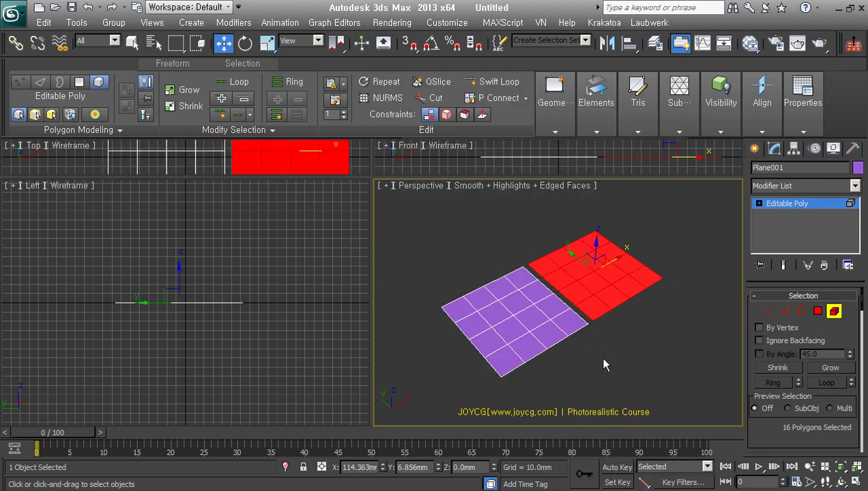
Step: Select the right-hand element, then box-select nine polygons spanning both pieces and clear them
left_click(603, 360)
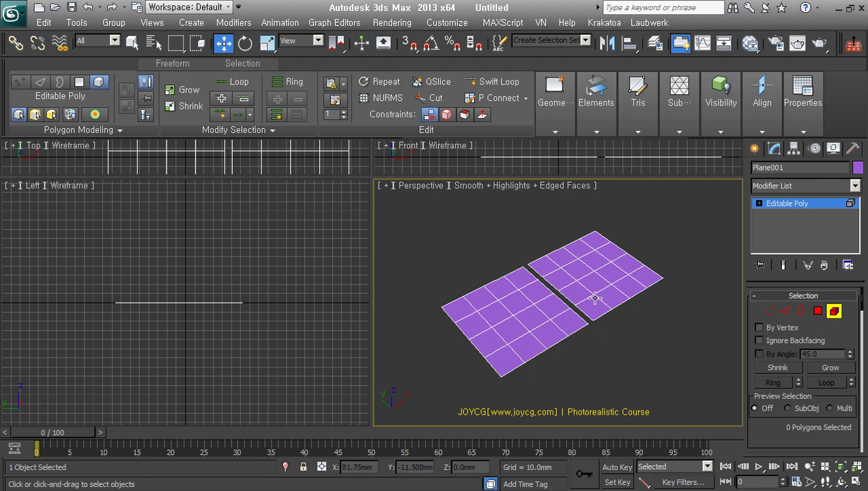
left_click(595, 298)
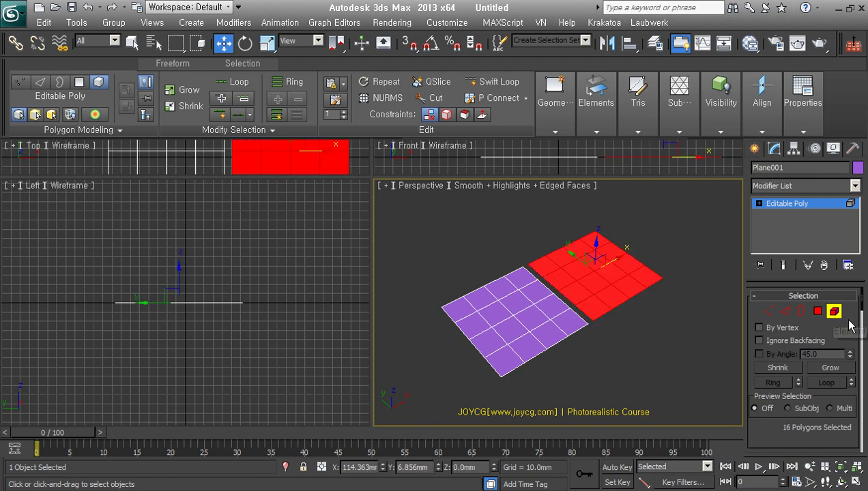
left_click(833, 311)
left_click(819, 313)
left_click_drag(581, 305, 622, 340)
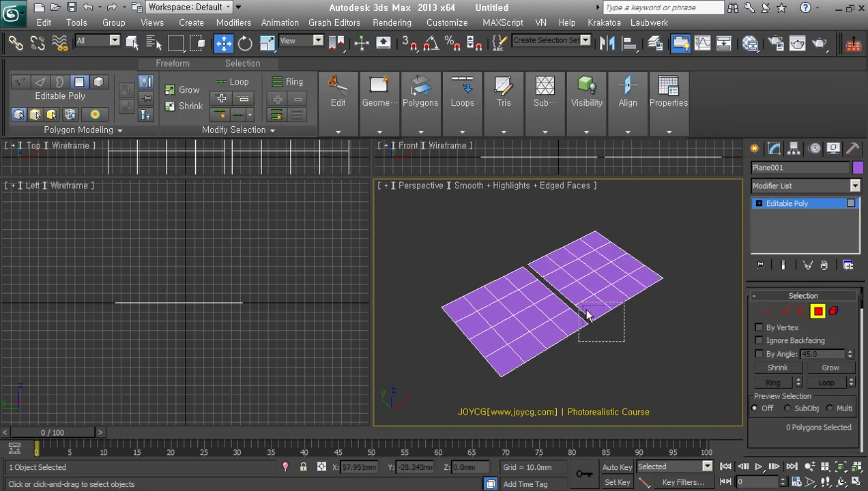
left_click(621, 352)
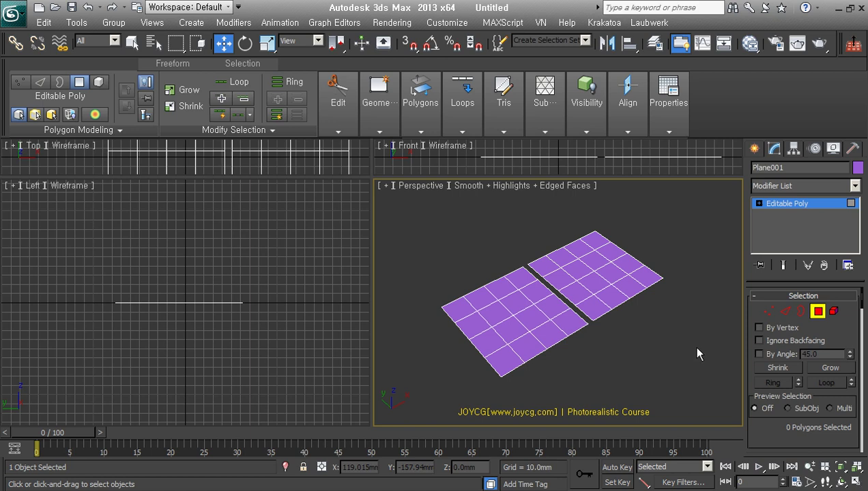
Step: Cycle through vertex, object, polygon and element levels using keys 1, 4 and 5
left_click(771, 312)
key("1")
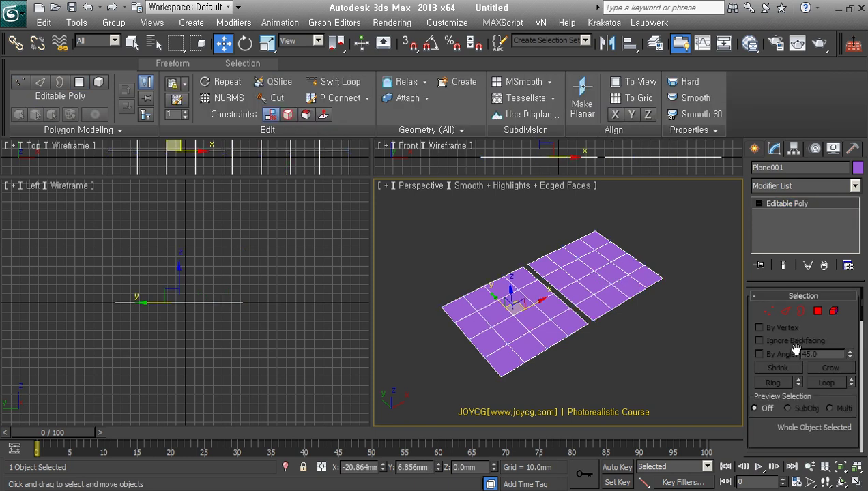
key("4")
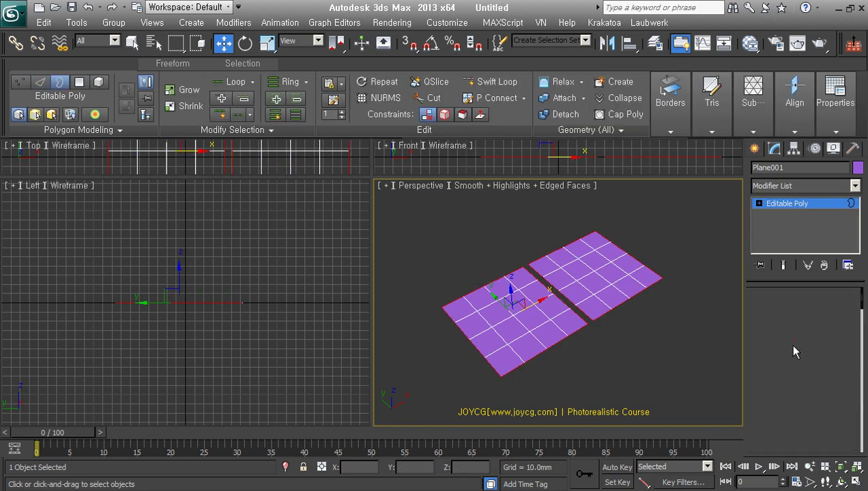
key("5")
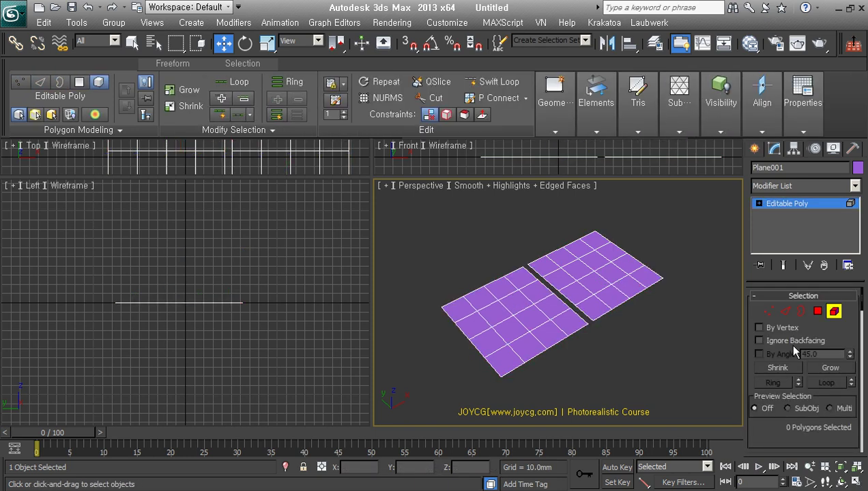
Step: Leave element mode, then switch through Vertex, Edge, Border and Polygon sub-object levels in turn
key("5")
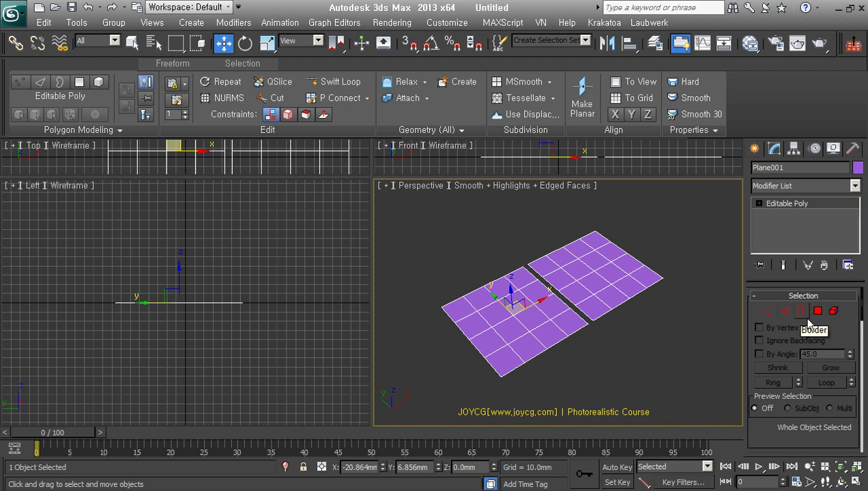
left_click(771, 315)
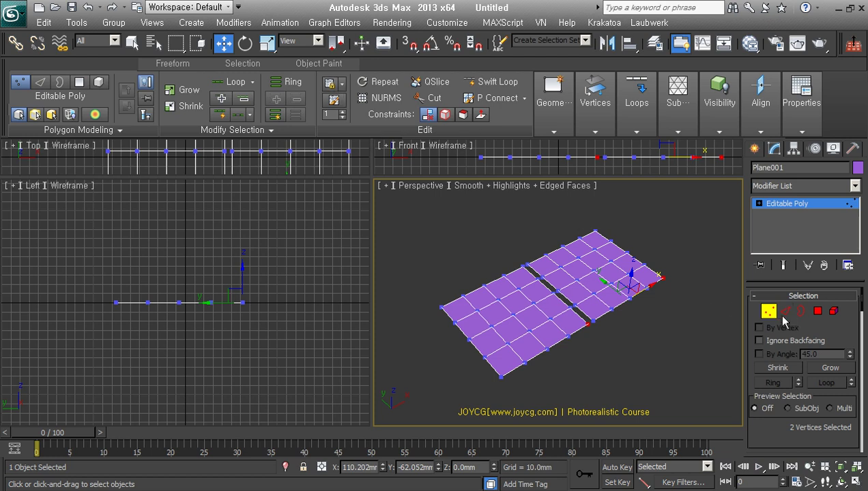
left_click(786, 313)
left_click(803, 314)
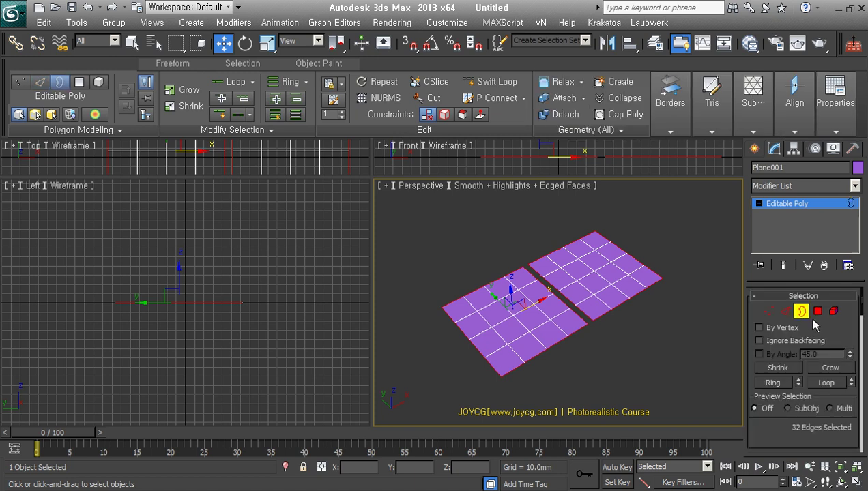
left_click(818, 312)
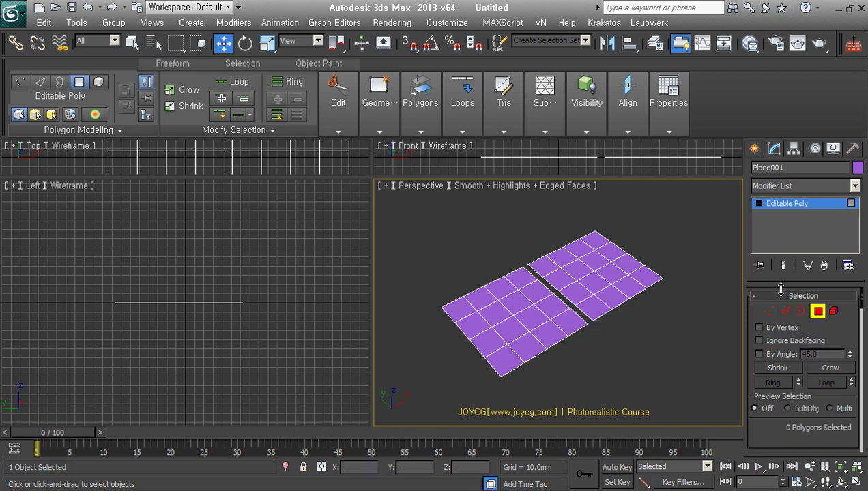
Step: Scroll the command panel through the Edit Polygons and Edit Geometry rollouts, then exit to object level
left_click_drag(780, 290, 783, 256)
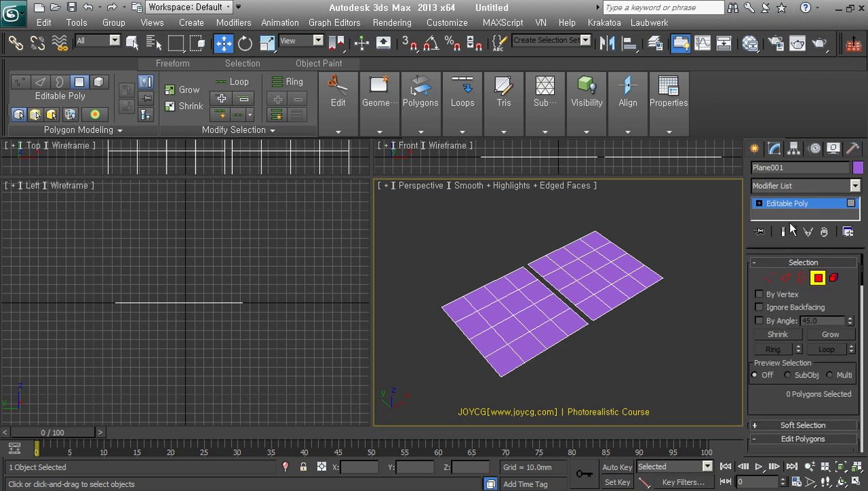
left_click_drag(811, 409, 821, 209)
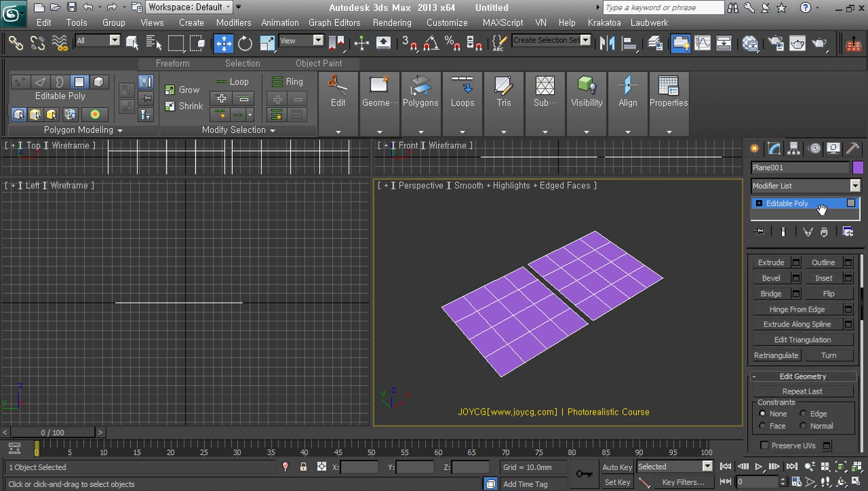
left_click_drag(851, 430, 851, 206)
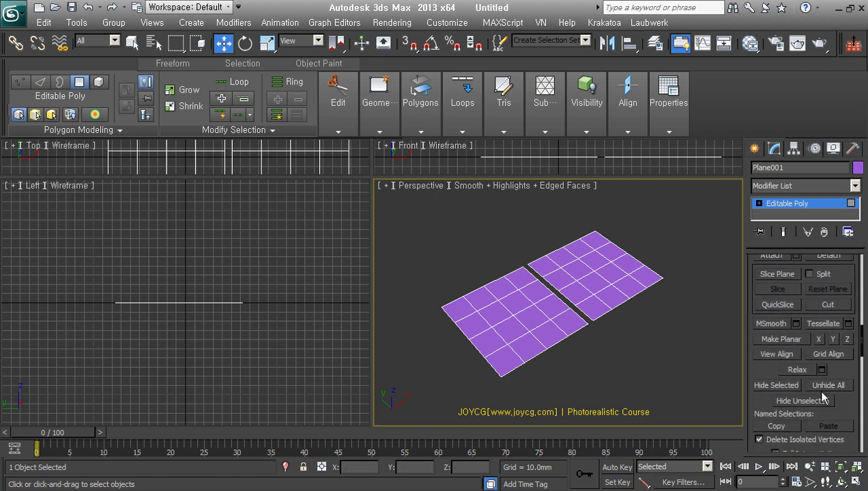
left_click(798, 208)
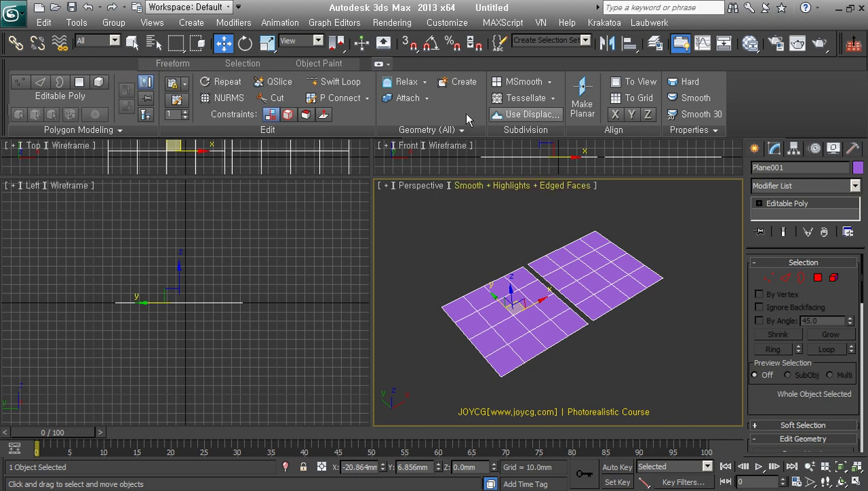
Step: Look through the Freeform, Selection and Object Paint ribbon tabs, ending on Freeform
left_click(172, 64)
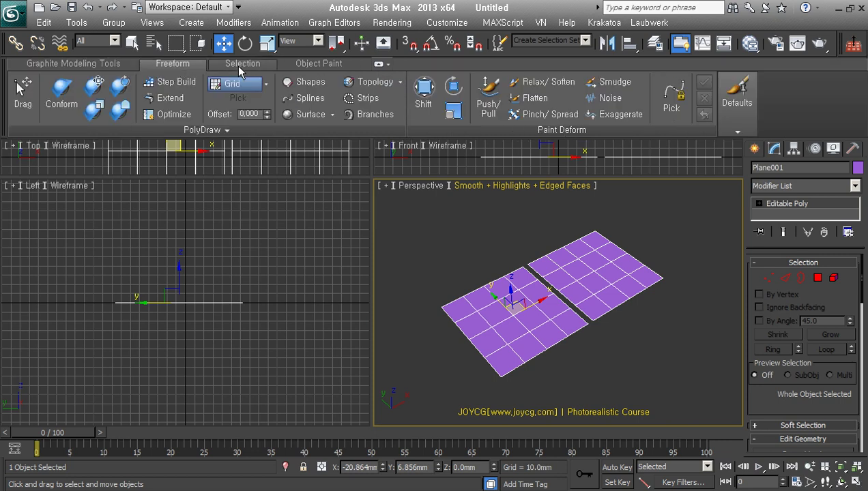
left_click(240, 66)
left_click(321, 68)
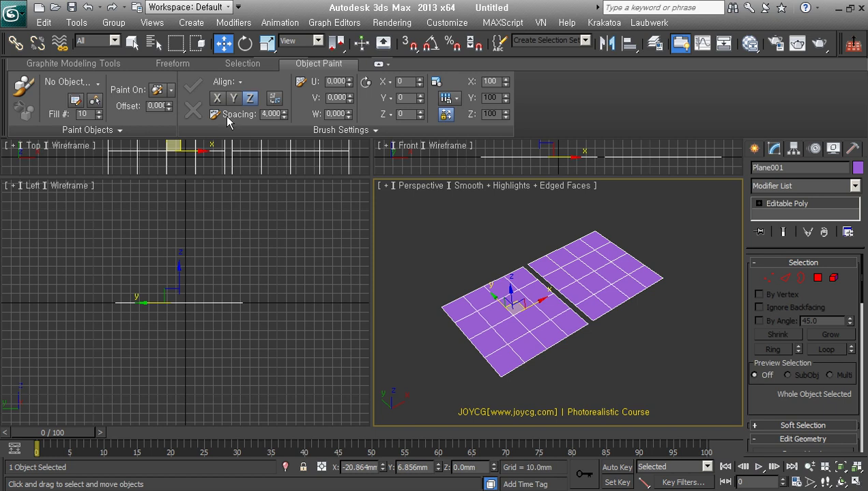
left_click(172, 63)
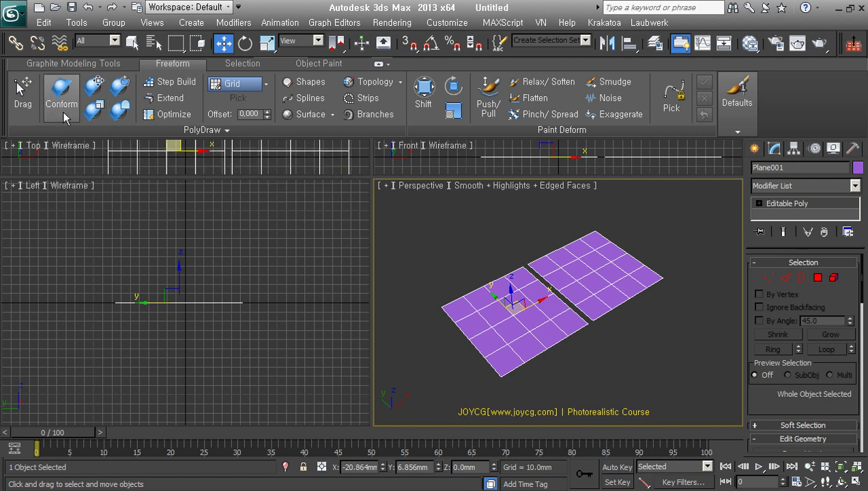
Step: Use the Paint Deform Shift brush to bump the seam, stretch the far edge and pull out corners
left_click(423, 92)
left_click_drag(583, 290, 563, 293)
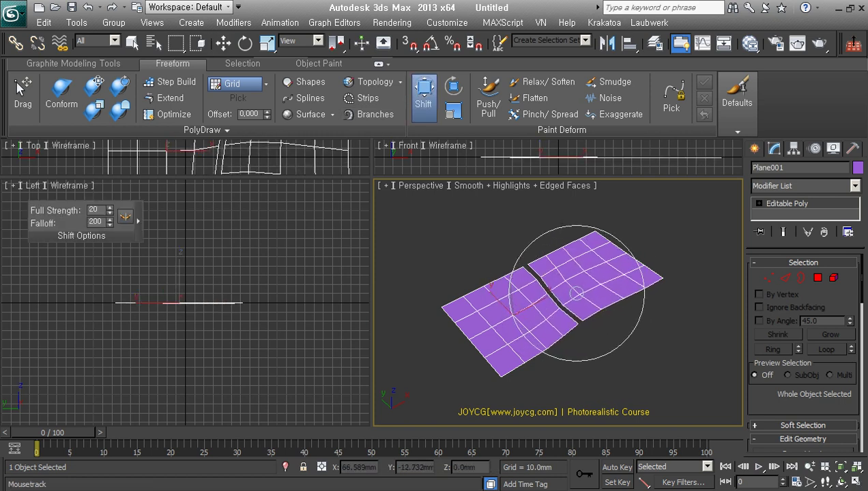
left_click_drag(506, 285, 499, 277)
left_click_drag(620, 271, 721, 309)
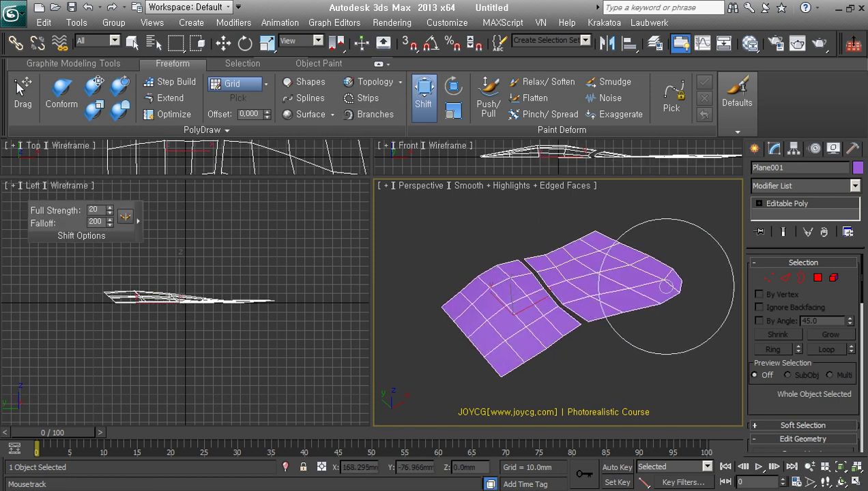
left_click_drag(519, 389, 559, 352)
mouse_move(454, 311)
left_mouse_down()
mouse_move(422, 328)
mouse_move(443, 307)
left_mouse_up()
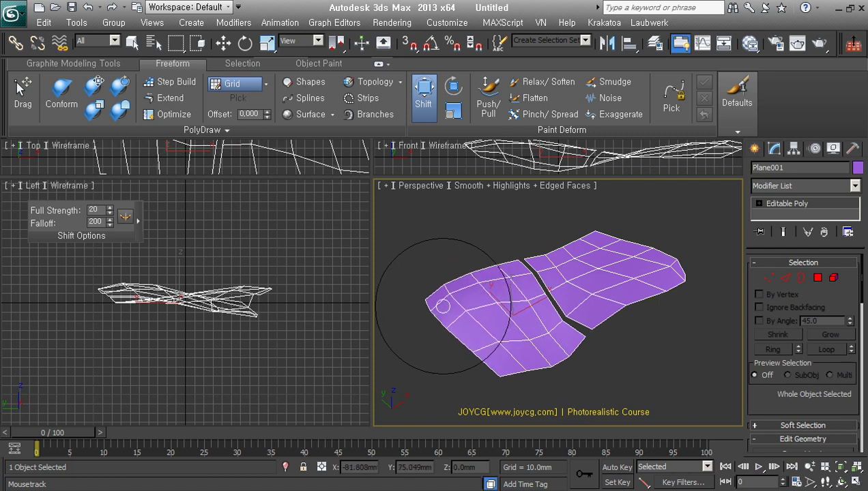
mouse_move(442, 307)
middle_mouse_down()
mouse_move(610, 345)
mouse_move(634, 315)
middle_mouse_up()
scroll(611, 344, "down", 2)
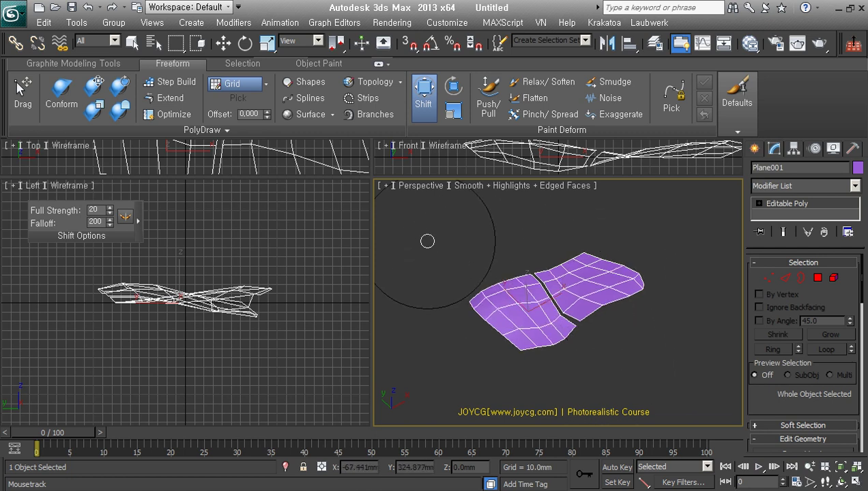
Step: From the Selection tab in Polygon mode, box-select polygons across the whole mesh, then clear them
left_click(254, 64)
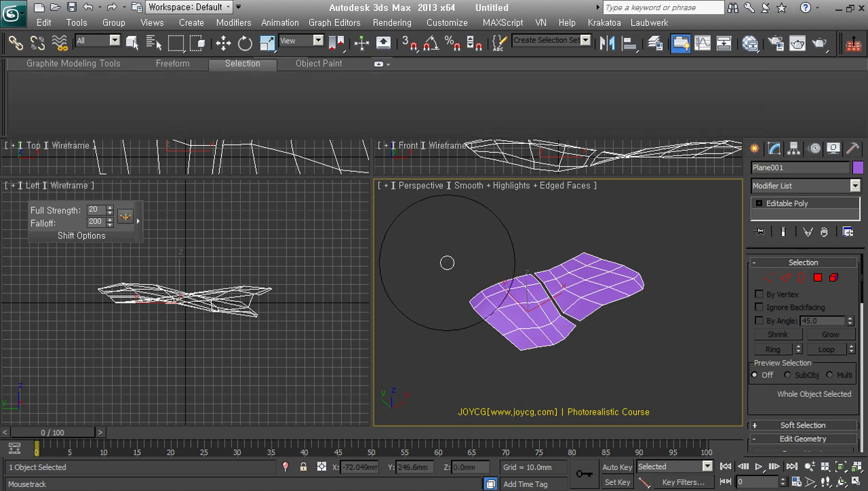
left_click(817, 278)
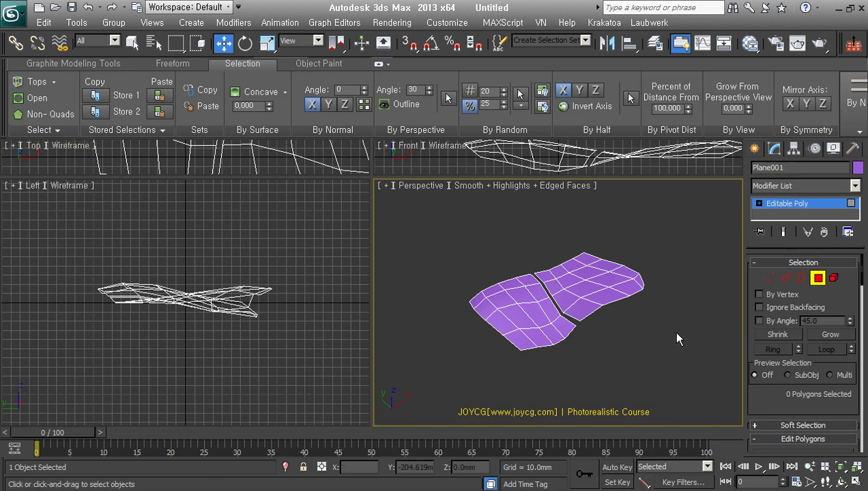
scroll(613, 357, "down", 2)
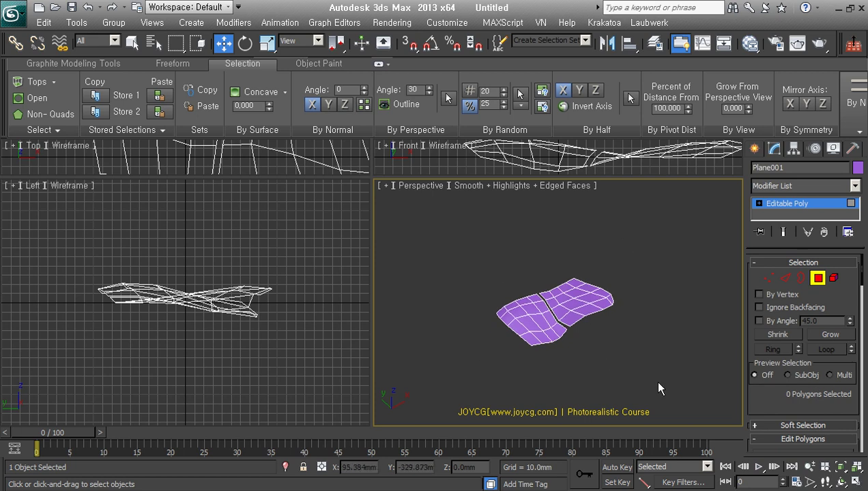
left_click_drag(645, 372, 538, 255)
left_click(653, 410)
Step: Select the 13 polygons on the right piece, exit Polygon mode, and minimize the ribbon to tabs
left_click_drag(591, 356, 571, 290)
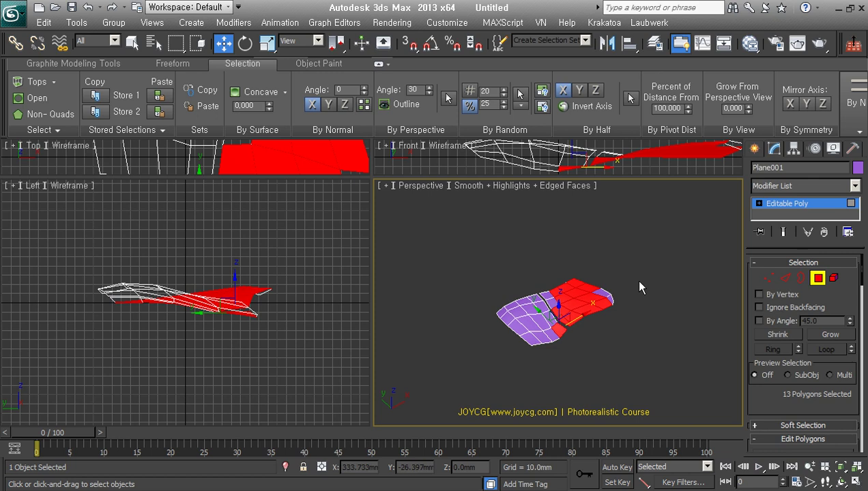
left_click(817, 277)
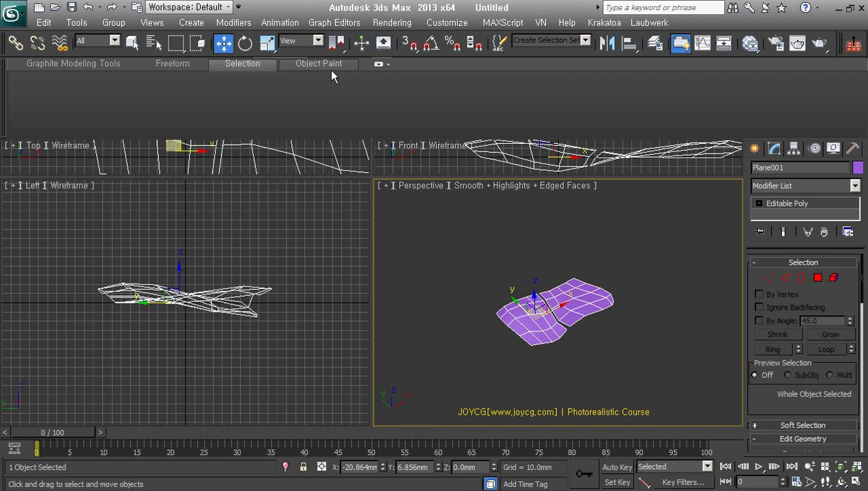
left_click(387, 66)
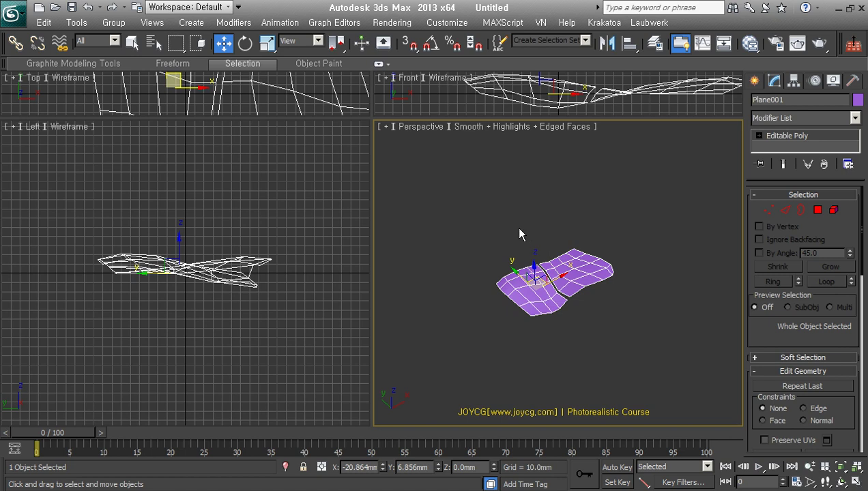
Step: Reset the viewport layout to four equal panes, then select Plane001 and delete it
right_click(374, 117)
left_click(409, 107)
left_click(679, 316)
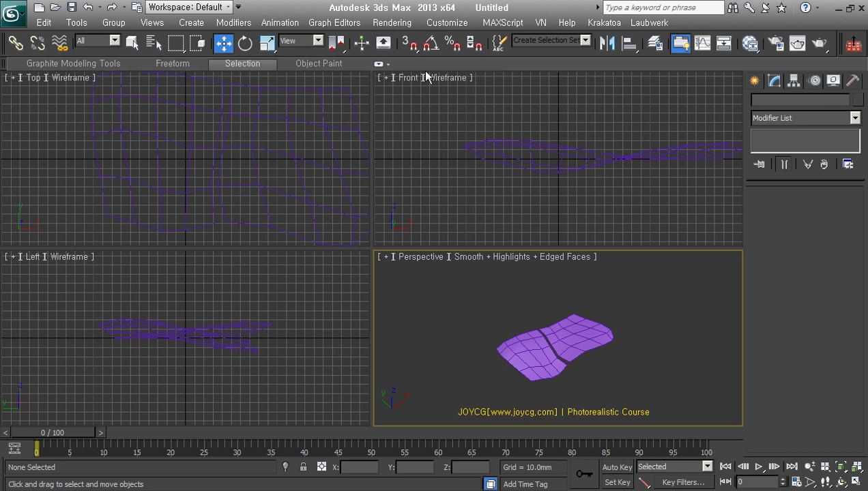
left_click_drag(634, 298, 497, 410)
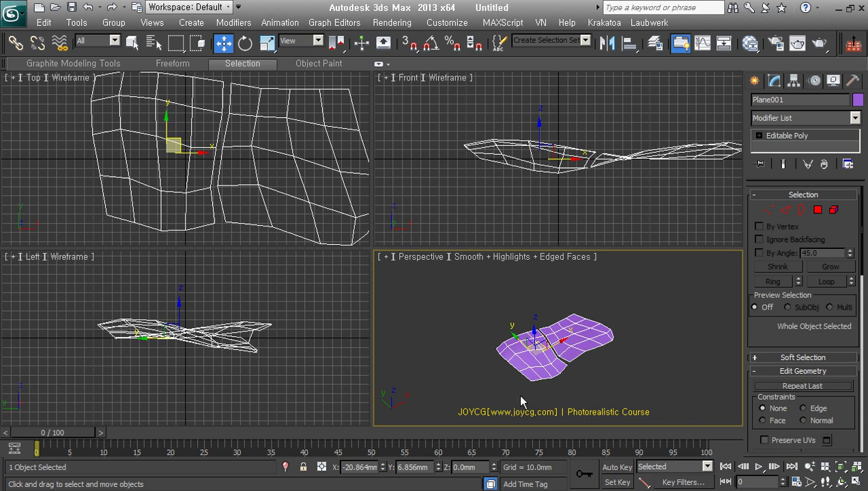
key("Delete")
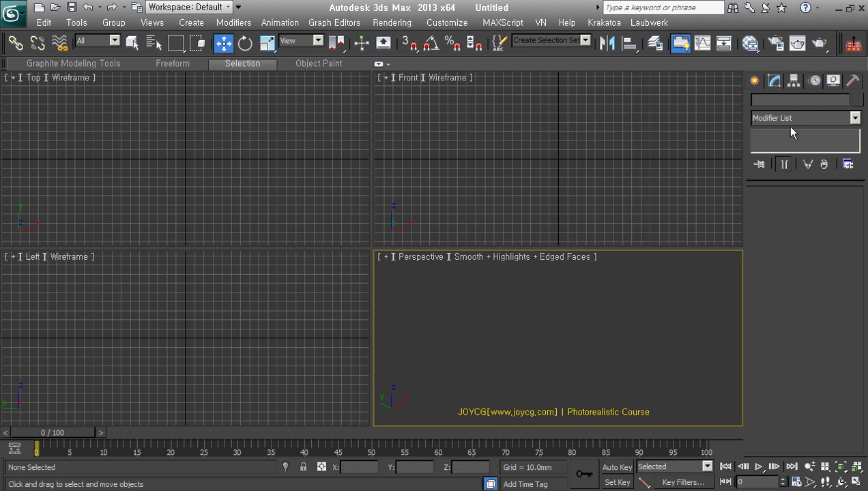
Step: Drag out a standard box about 51.9 × 51.9 × 42.6 mm in the Perspective viewport
left_click(761, 83)
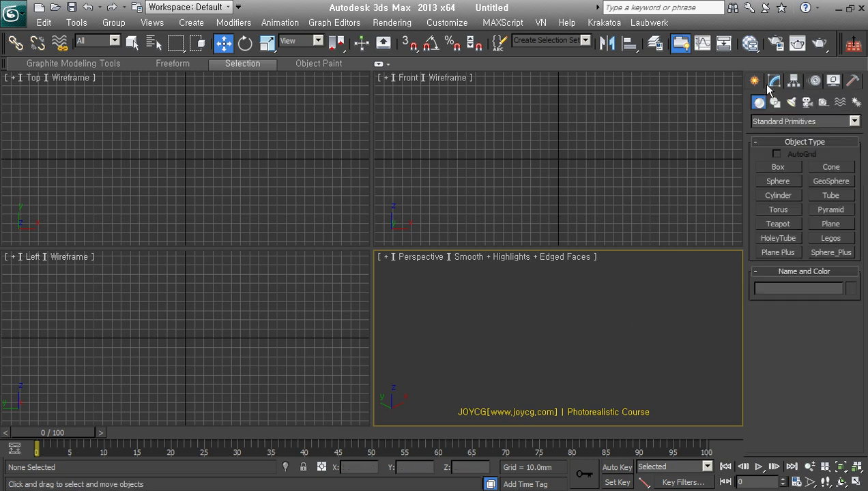
left_click(778, 167)
mouse_move(556, 326)
left_mouse_down()
mouse_move(511, 397)
mouse_move(550, 408)
left_mouse_up()
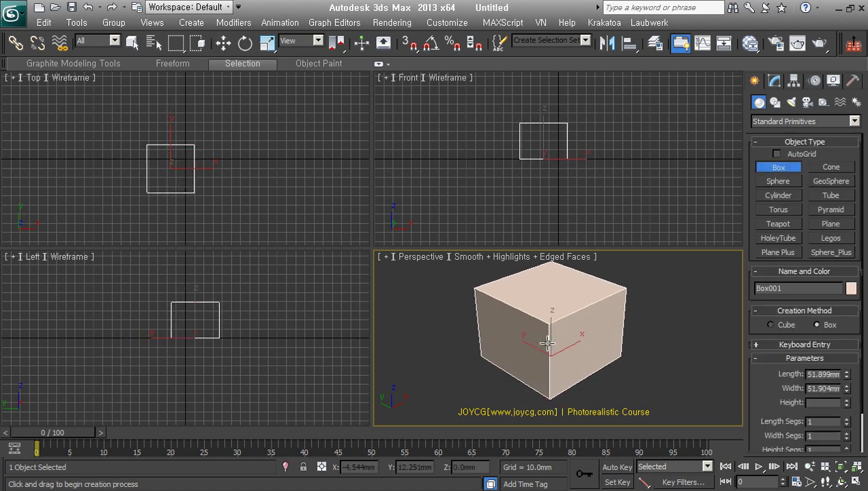
left_click(584, 349)
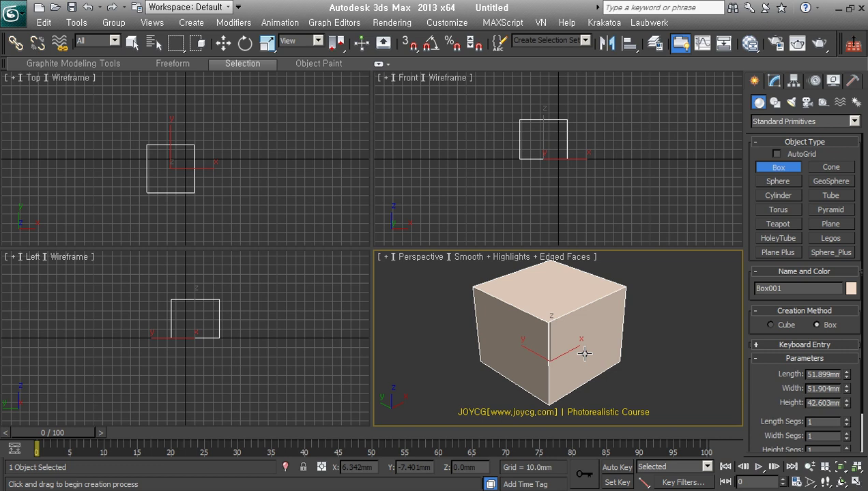
key("w")
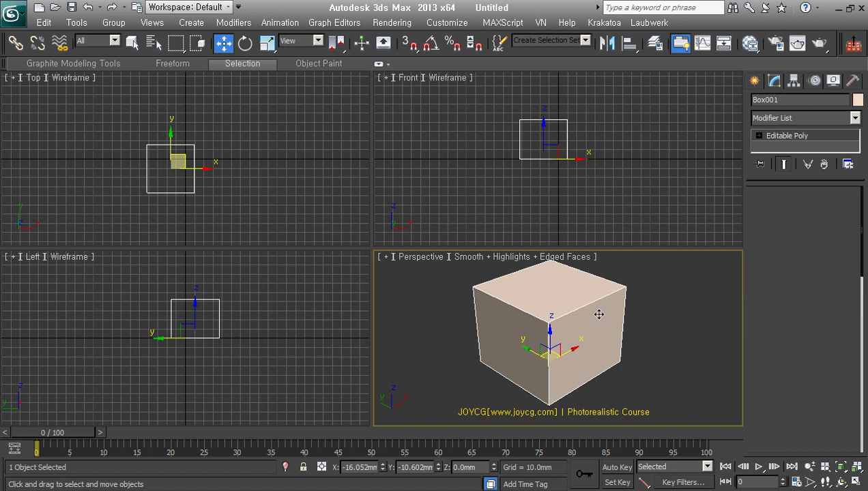
Step: Shift Box001's top edge backward to form a sloped wedge, then return to object level
key("2")
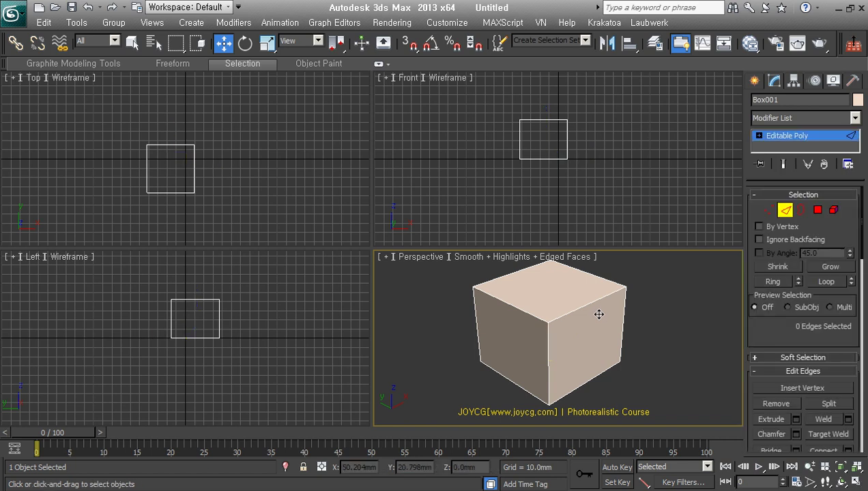
left_click(595, 306)
left_click_drag(575, 305, 533, 291)
left_click(665, 300)
mouse_move(601, 359)
middle_mouse_down("alt")
mouse_move(583, 332)
mouse_move(630, 339)
middle_mouse_up("alt")
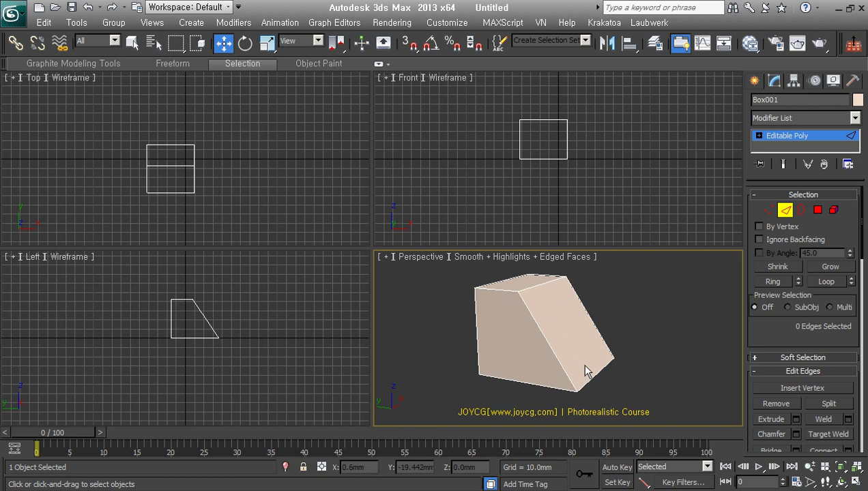
middle_click_drag(547, 354, 602, 352, "alt")
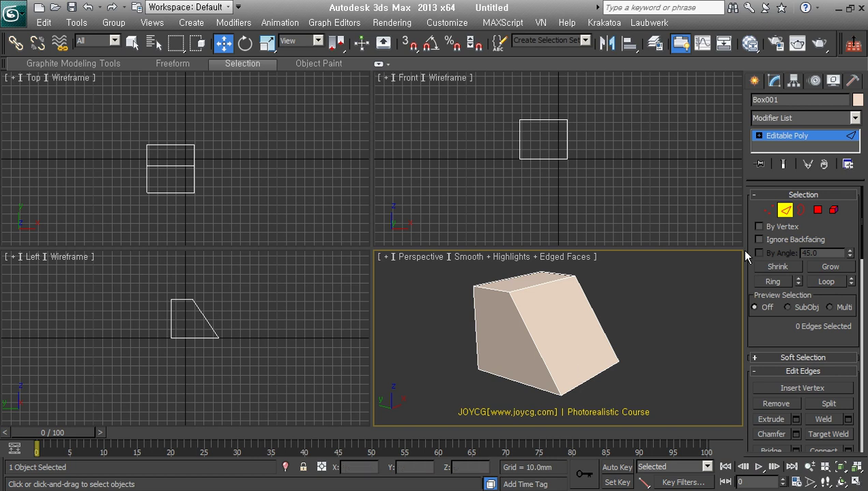
left_click(790, 215)
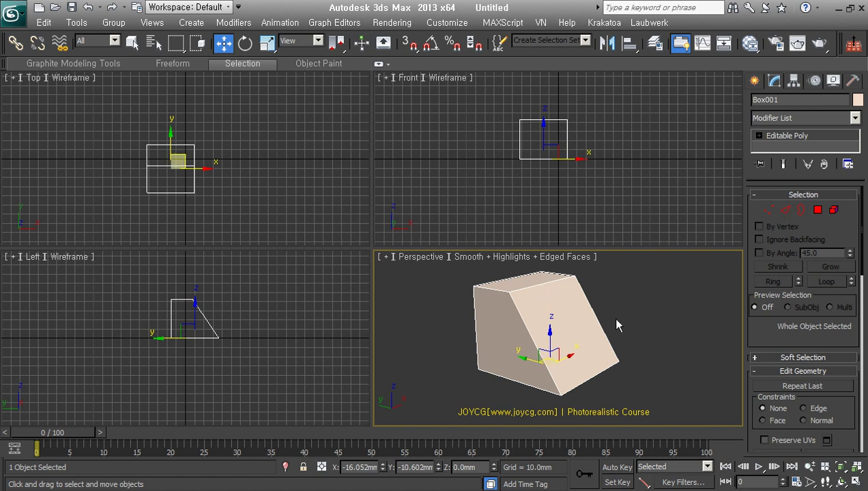
left_click(756, 82)
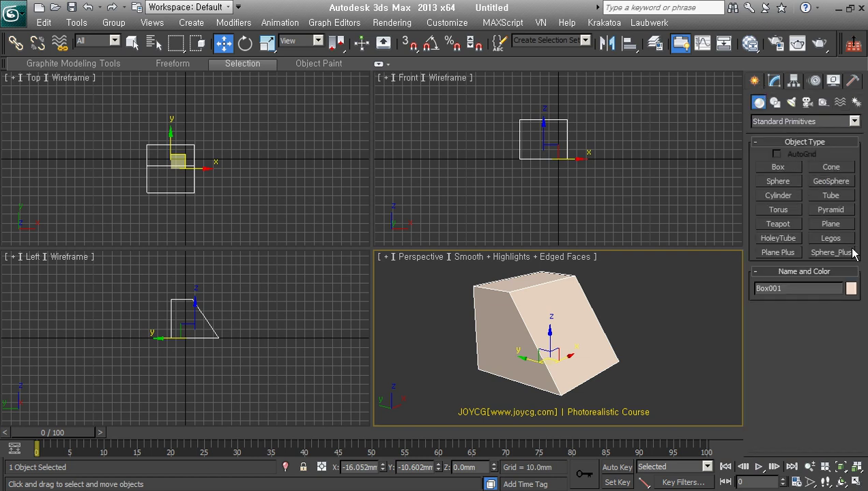
Step: Enable AutoGrid, trial a plane on the sloped face, cancel it, and switch to Splines
left_click(846, 227)
left_click(776, 153)
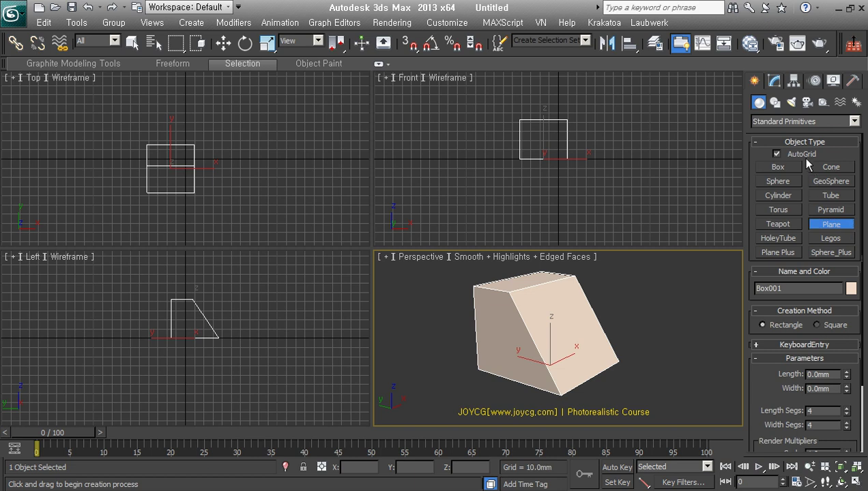
left_click_drag(540, 314, 613, 362)
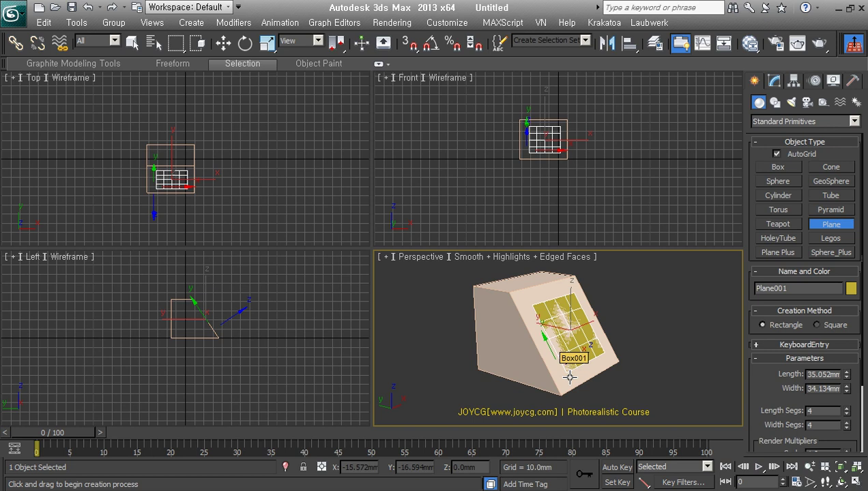
right_click(569, 377)
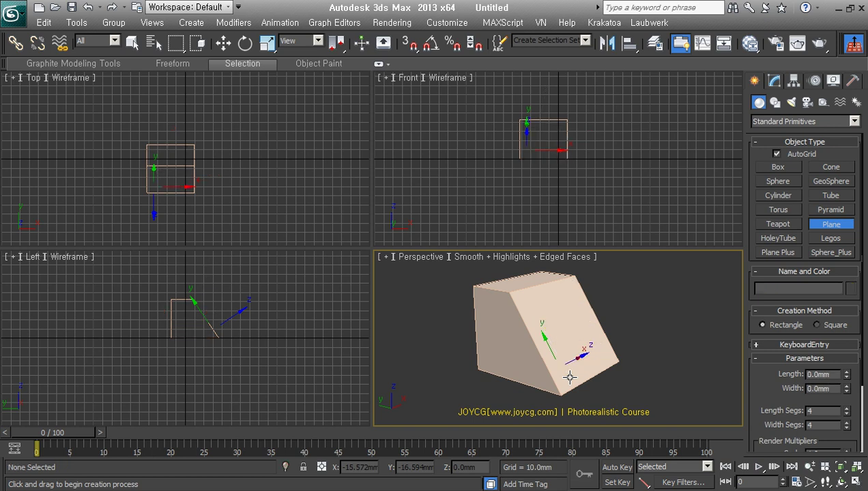
left_click(775, 103)
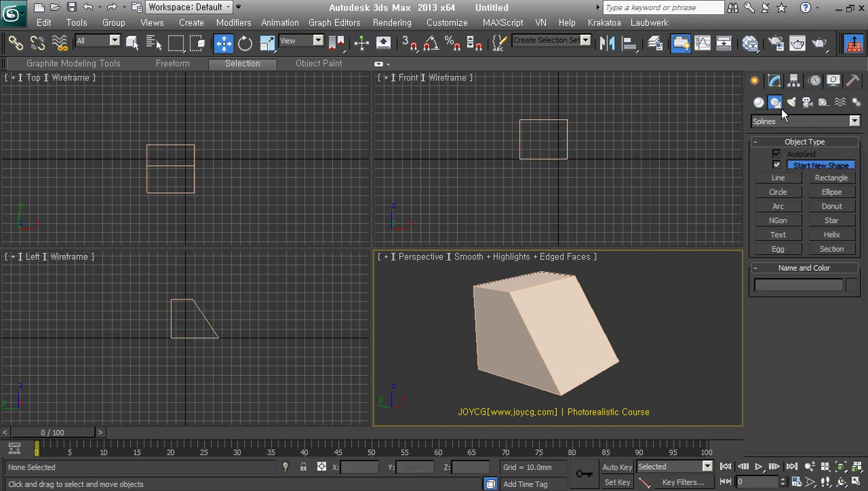
Step: Try drawing rectangles on the slope and over the front, then delete them
left_click(831, 178)
left_click_drag(539, 318, 612, 362)
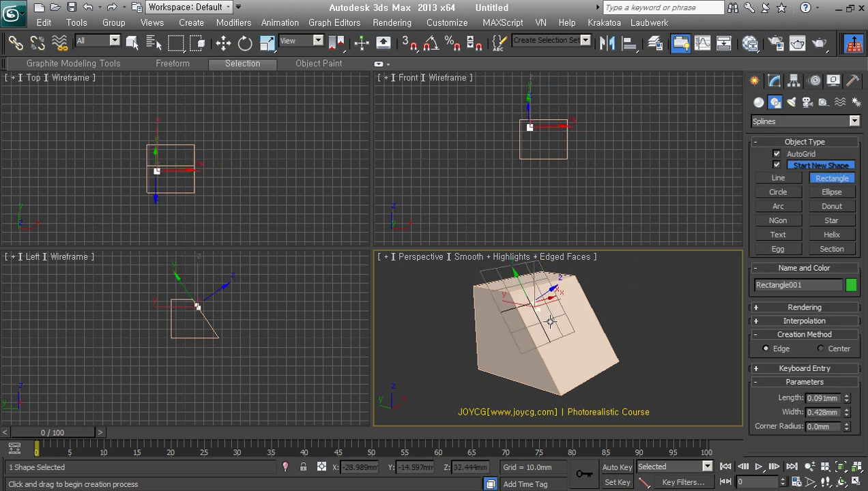
left_click(726, 232)
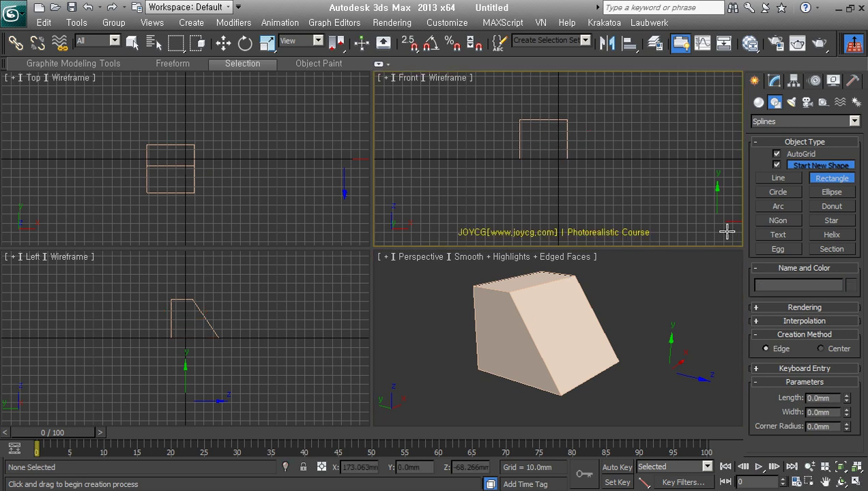
scroll(587, 153, "up", 2)
scroll(586, 161, "up", 2)
scroll(533, 150, "down", 1)
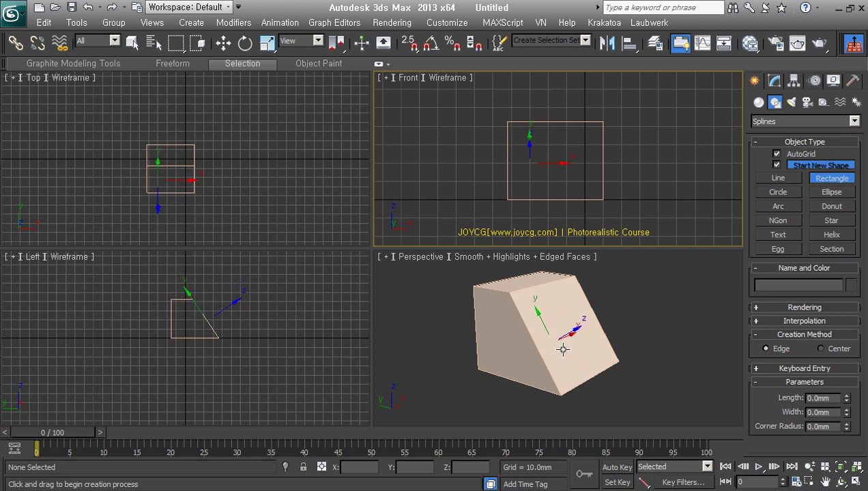
left_click_drag(525, 136, 603, 200)
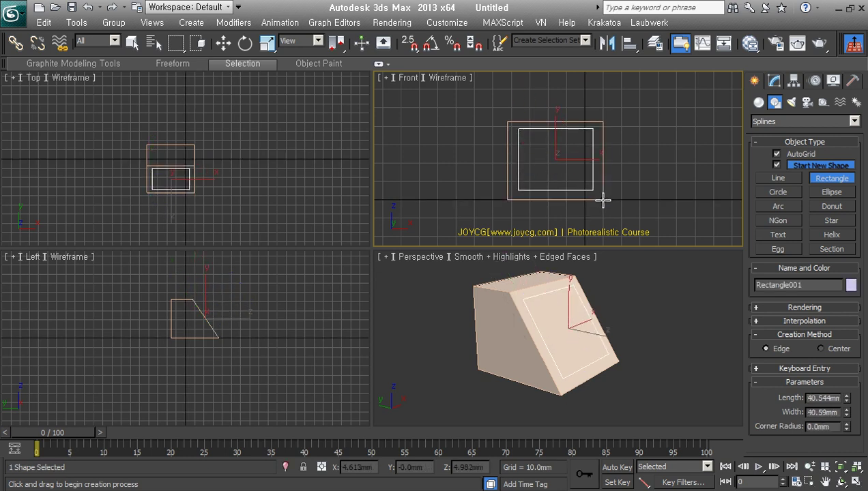
key("w")
key("Delete")
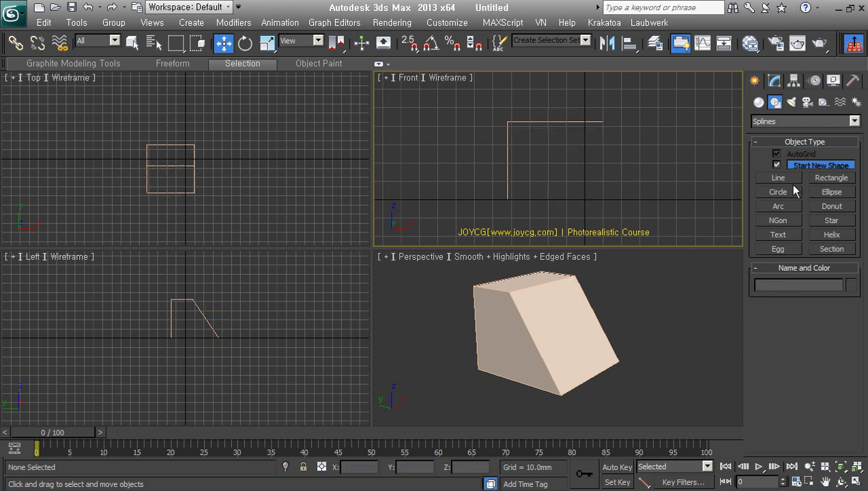
Step: With AutoGrid off, draw a flat front-facing rectangle and move it in front of the slope
left_click(831, 178)
left_click(776, 154)
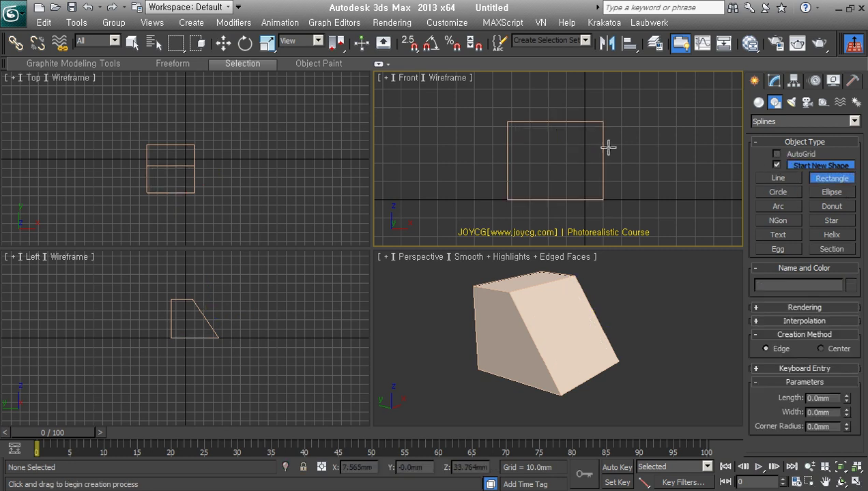
left_click_drag(520, 134, 603, 200)
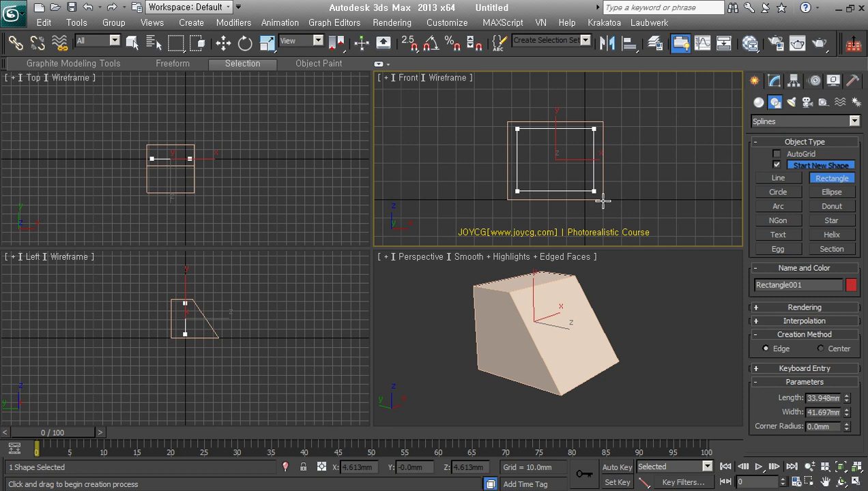
scroll(240, 362, "up", 4)
key("w")
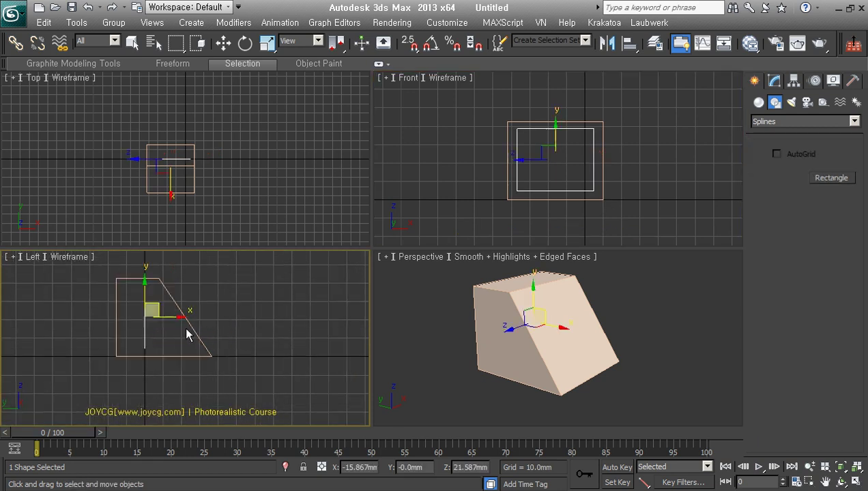
left_click_drag(186, 329, 235, 329)
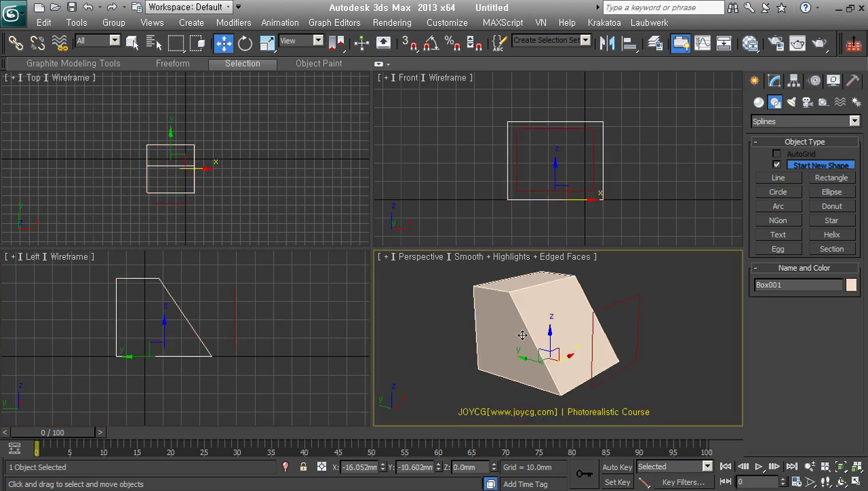
Step: Shift-clone the wedge and rectangle sideways as a Copy, then reselect the originals
mouse_move(656, 379)
left_mouse_down()
mouse_move(613, 353)
mouse_move(733, 287)
left_mouse_up()
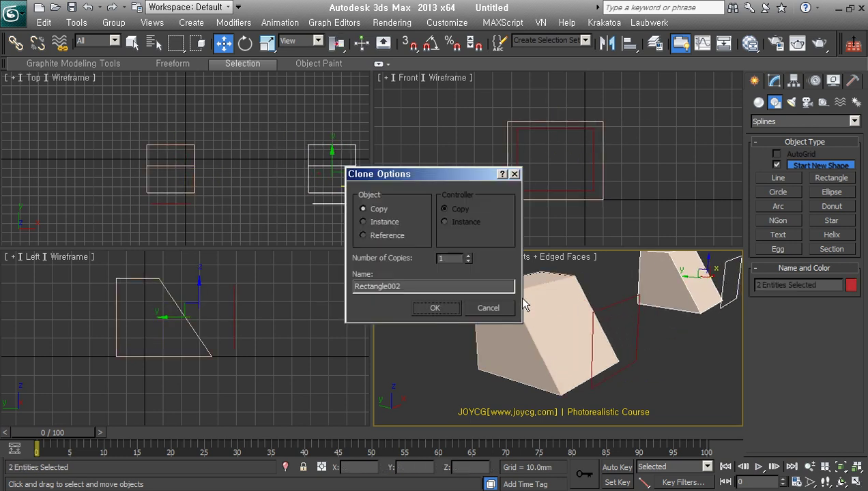
key("Return")
left_click(543, 336)
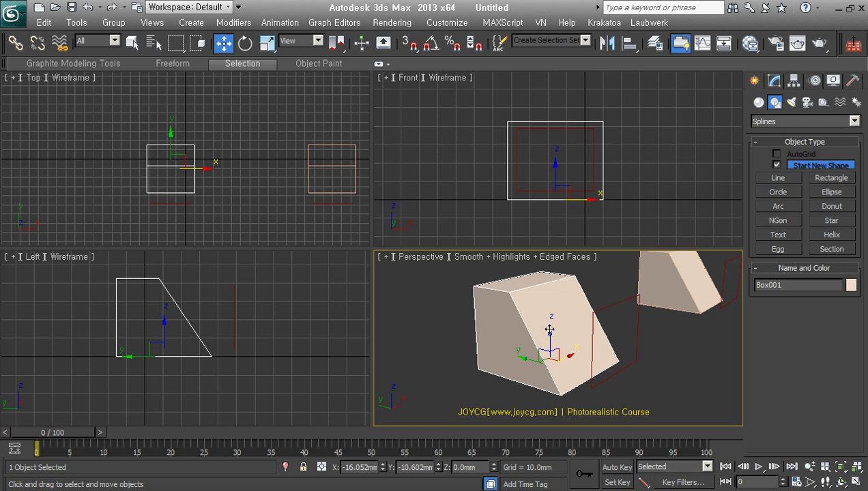
left_click(635, 309)
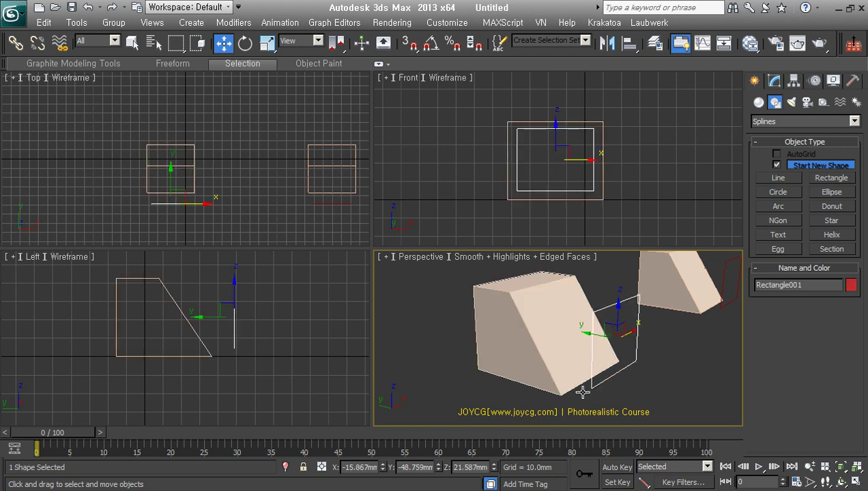
left_click(614, 366)
Step: Apply a Compound Objects ShapeMerge to Box001, picking Rectangle001 as the shape
left_click(758, 102)
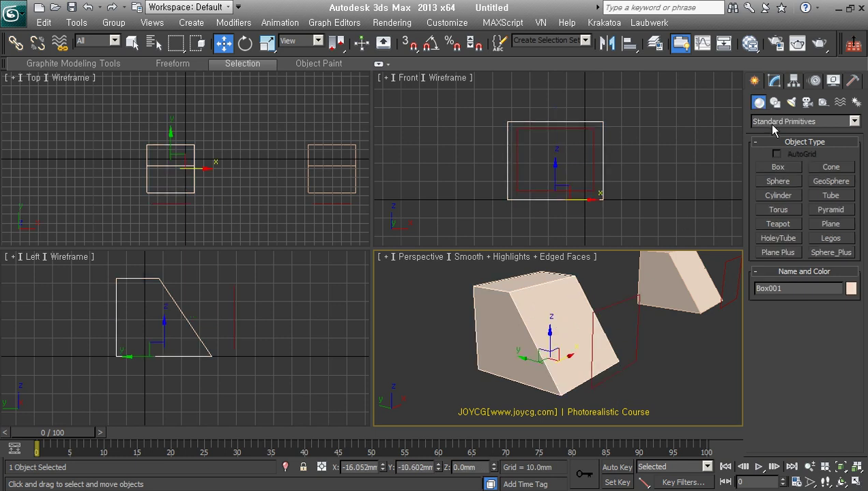
left_click(774, 124)
left_click(802, 144)
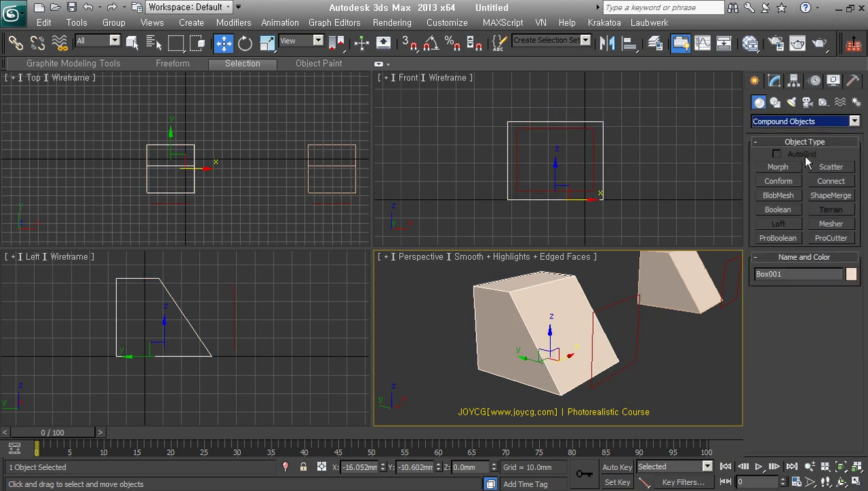
left_click(831, 195)
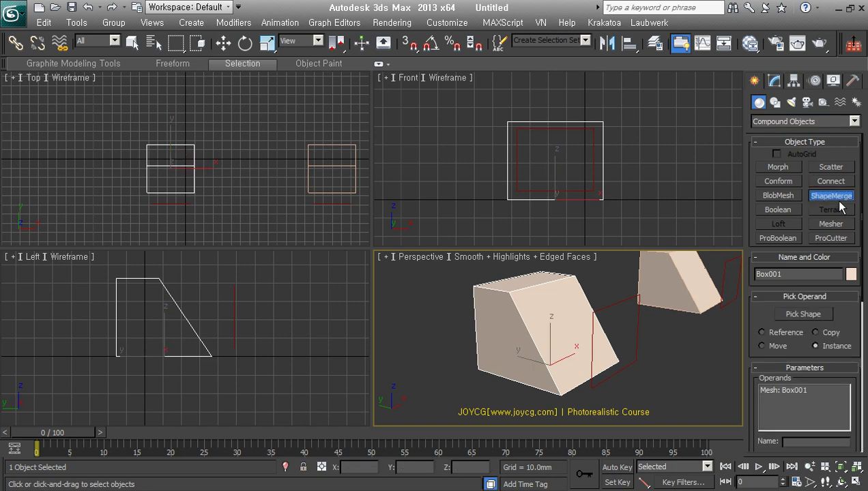
left_click(813, 315)
left_click(639, 310)
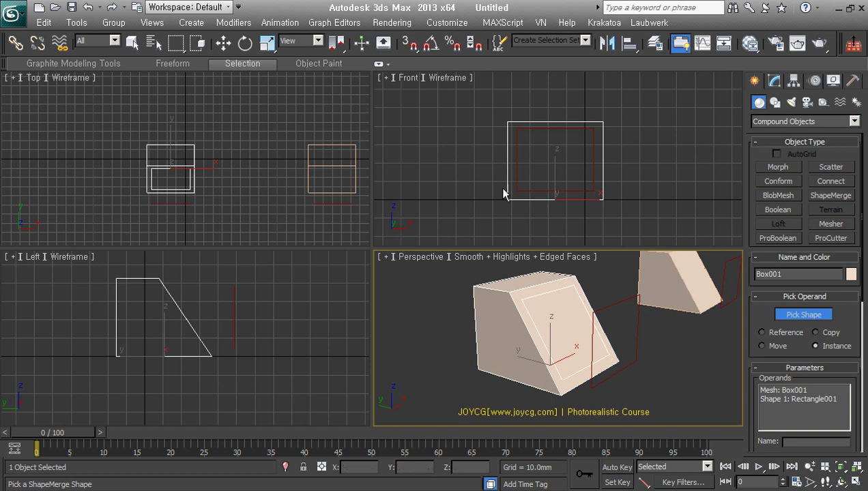
Step: Convert the merged wedge to Editable Poly and inspect the panel polygon in Polygon mode
right_click(619, 401)
left_click(625, 385)
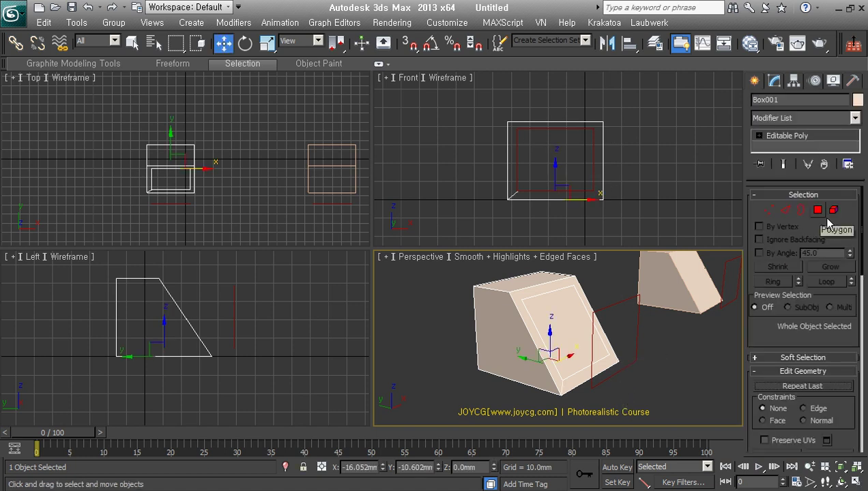
left_click(821, 214)
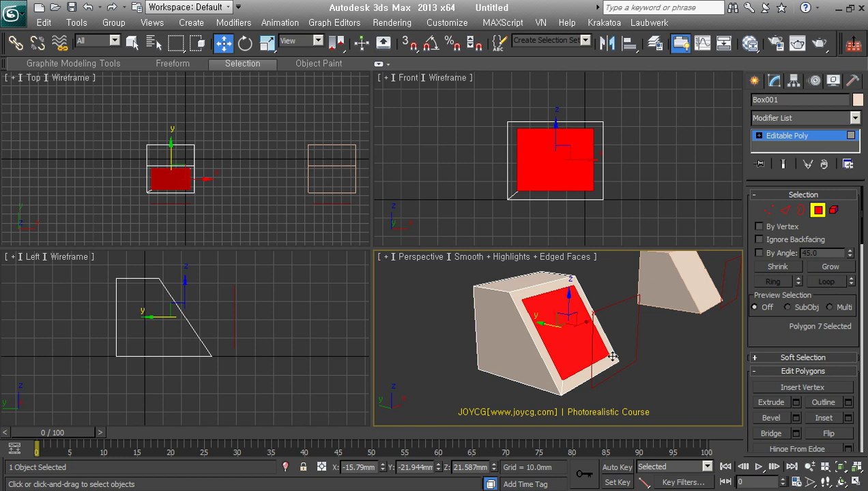
mouse_move(700, 366)
middle_mouse_down()
mouse_move(655, 379)
mouse_move(549, 375)
mouse_move(508, 393)
middle_mouse_up()
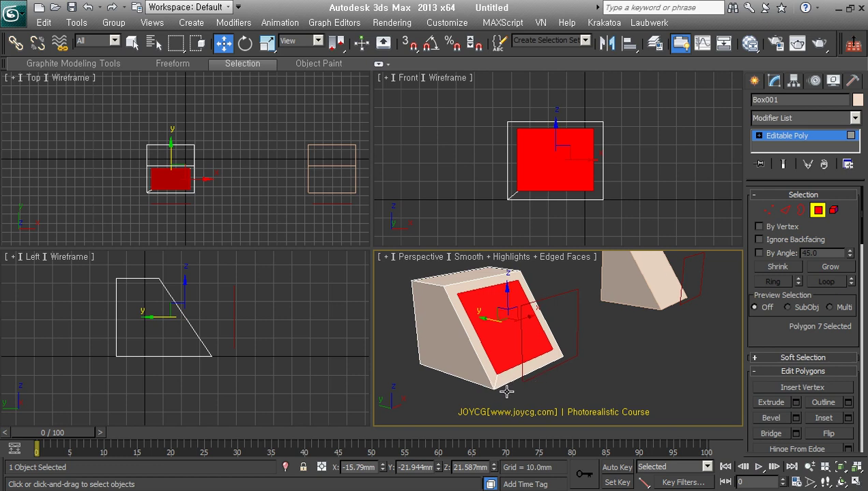
mouse_move(646, 317)
middle_mouse_down("alt")
mouse_move(647, 334)
mouse_move(590, 347)
middle_mouse_up("alt")
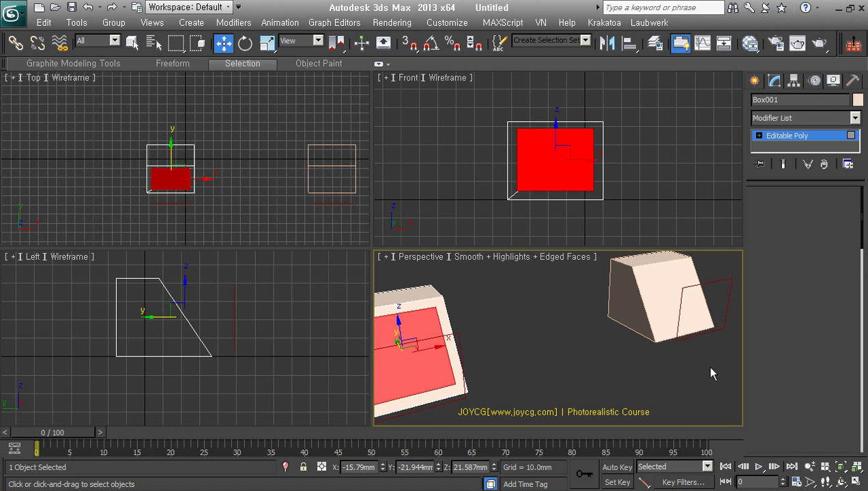
left_click(817, 210)
Step: Frame the copied wedge Box002 in an orthographic Front view across all viewports
left_click_drag(731, 386, 669, 344)
key("z")
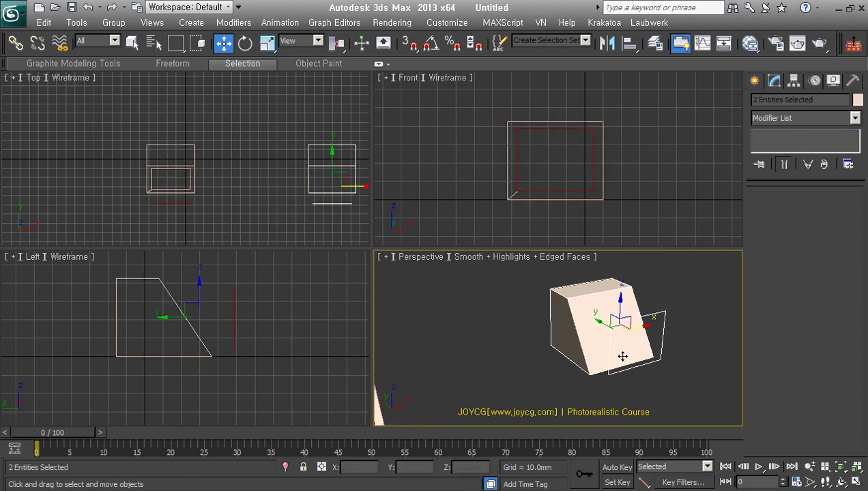
key("u")
scroll(624, 351, "up", 4)
scroll(618, 351, "down", 2)
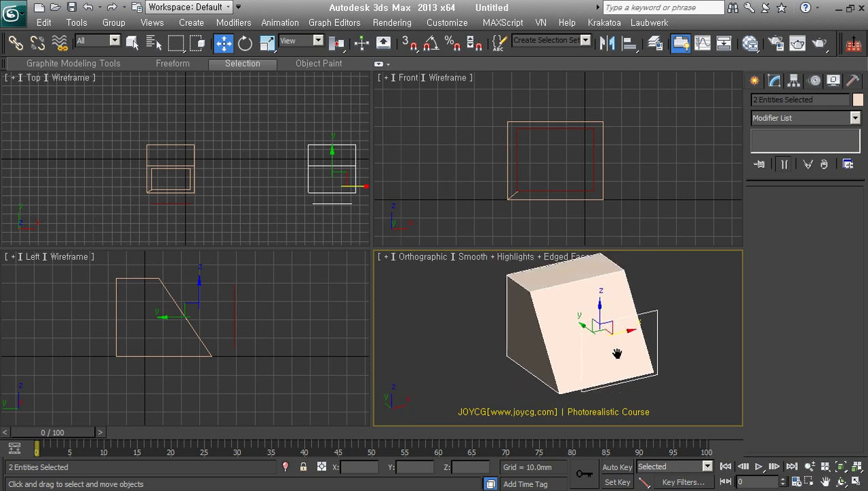
left_click(624, 304)
middle_click_drag(662, 380, 618, 356, "alt")
key("f")
key("ctrl+shift+z")
scroll(685, 344, "down", 2)
left_click(697, 348)
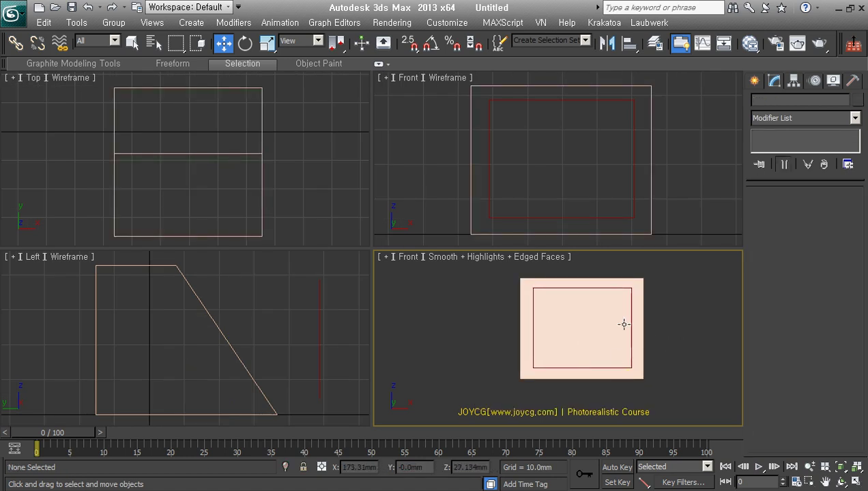
Step: With snaps on, move Box002's vertical edge loops onto the box's right and left sides
left_click(621, 325)
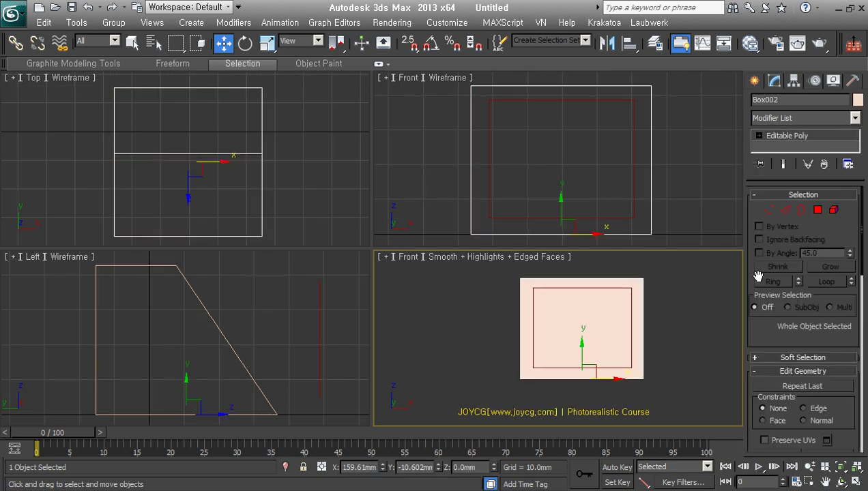
left_click(791, 212)
double_click(581, 293)
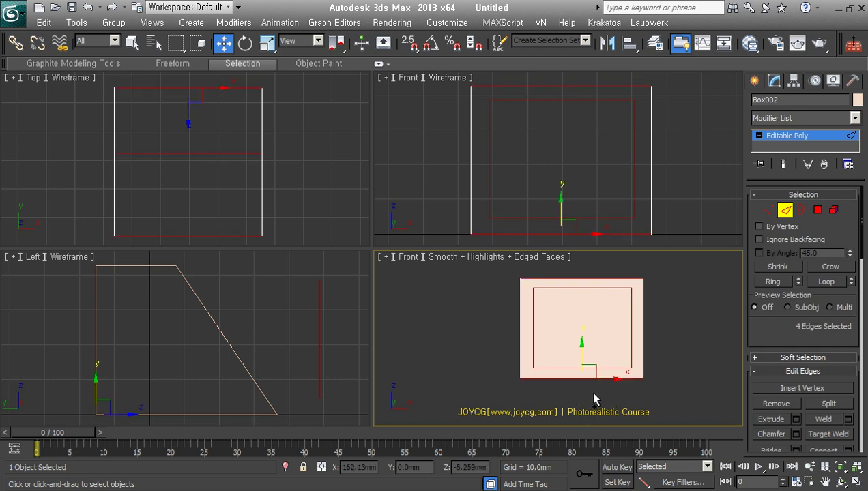
key("s")
left_click_drag(619, 337, 635, 304)
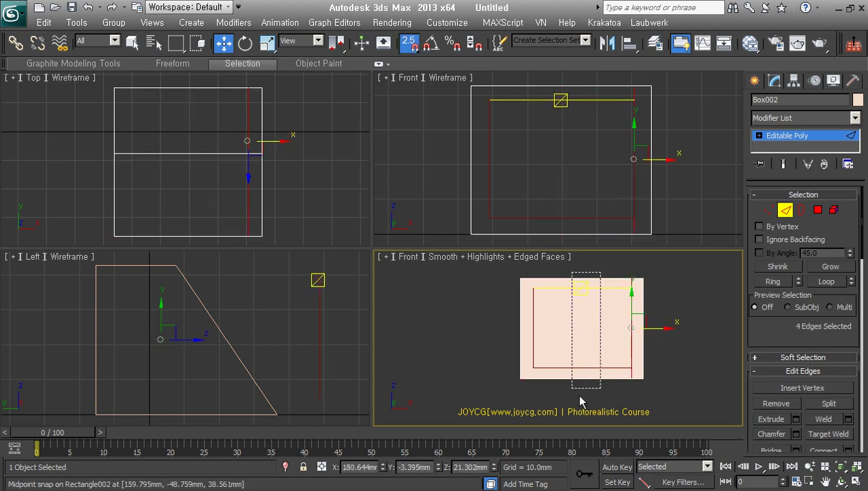
left_click(625, 329, "ctrl")
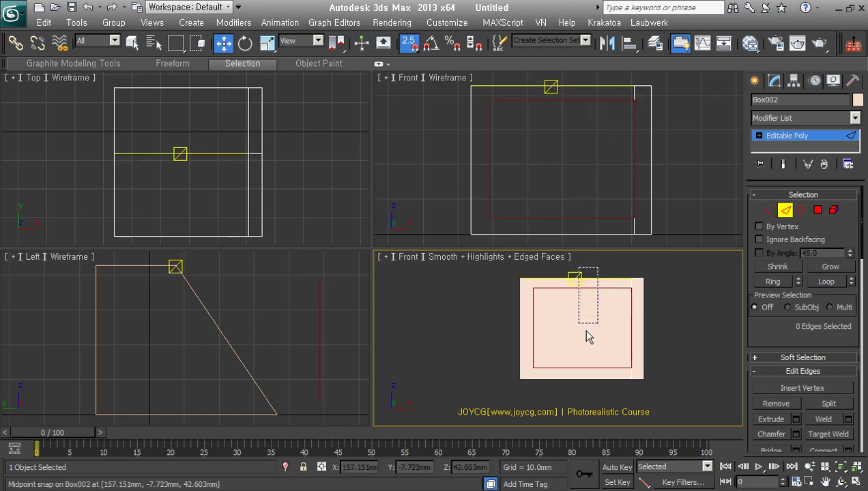
left_click(577, 364)
left_click_drag(577, 364, 492, 377)
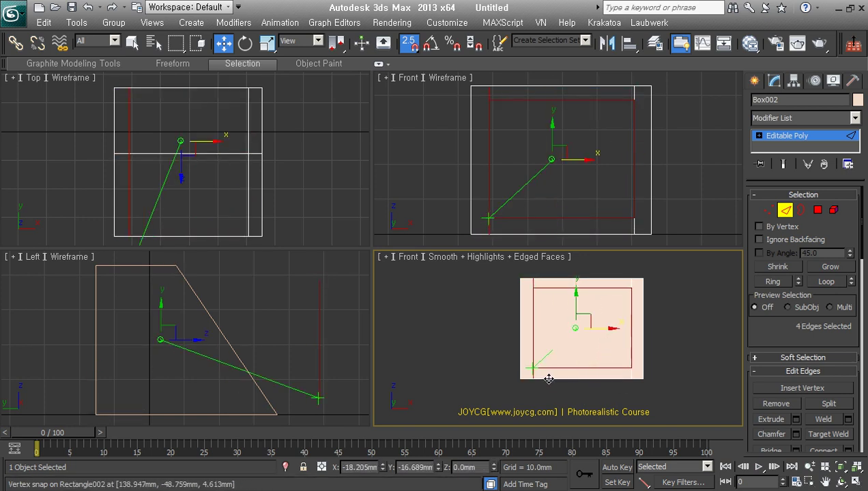
Step: Snap the remaining edges onto a corner vertex and the horizontal loop to the bottom
left_click_drag(692, 302, 530, 311, "ctrl")
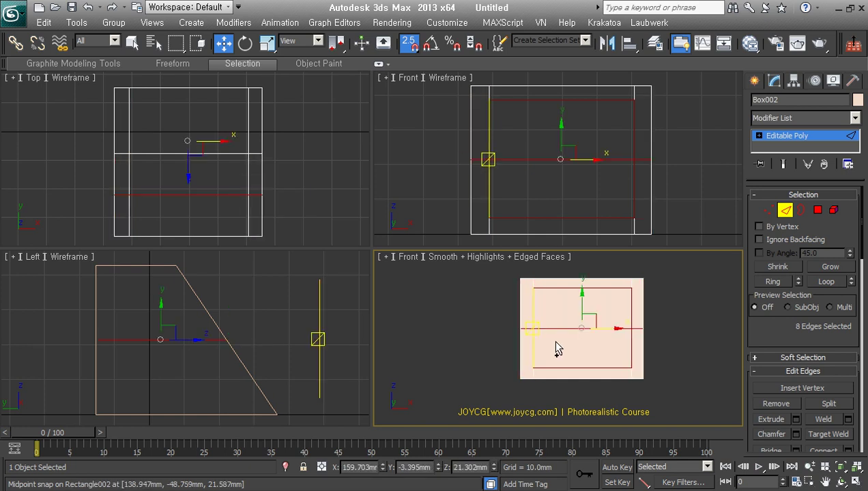
right_click(219, 340)
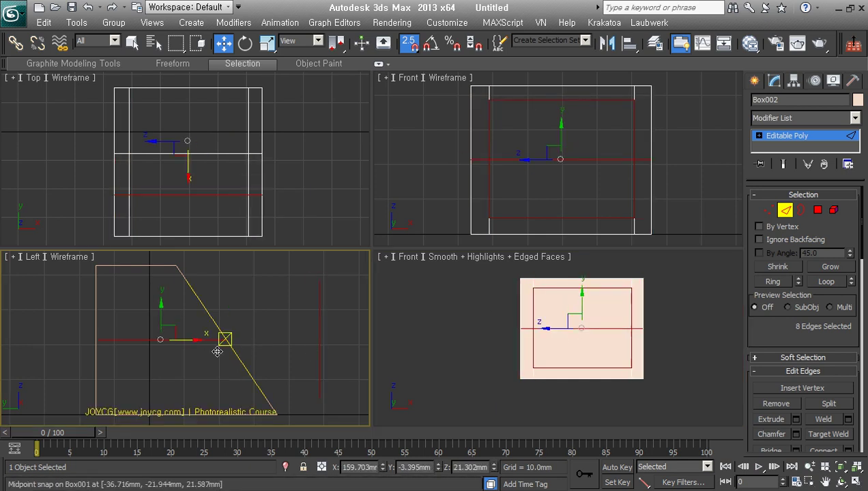
right_click(592, 313)
left_click_drag(592, 314, 549, 298)
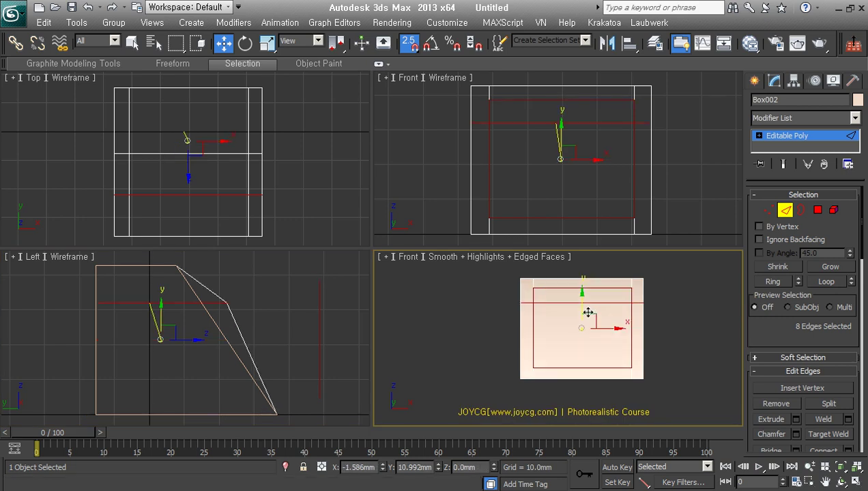
right_click(549, 298)
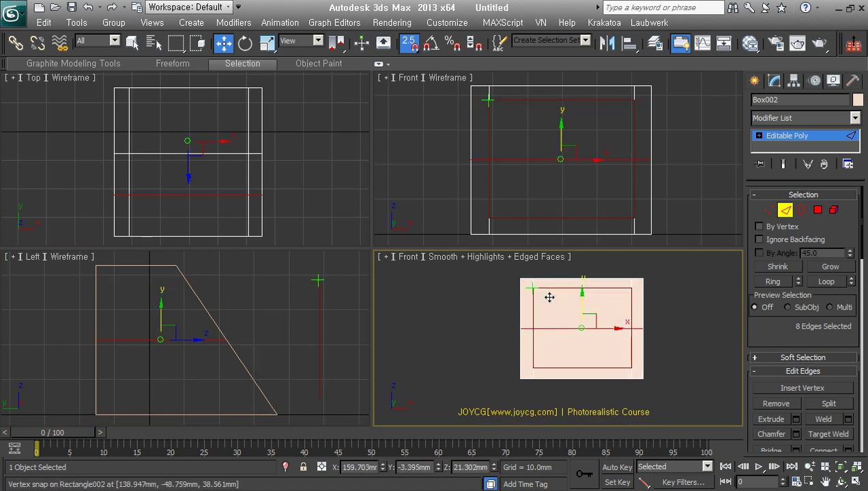
mouse_move(848, 356)
left_mouse_down()
mouse_move(785, 312)
mouse_move(791, 148)
left_mouse_up()
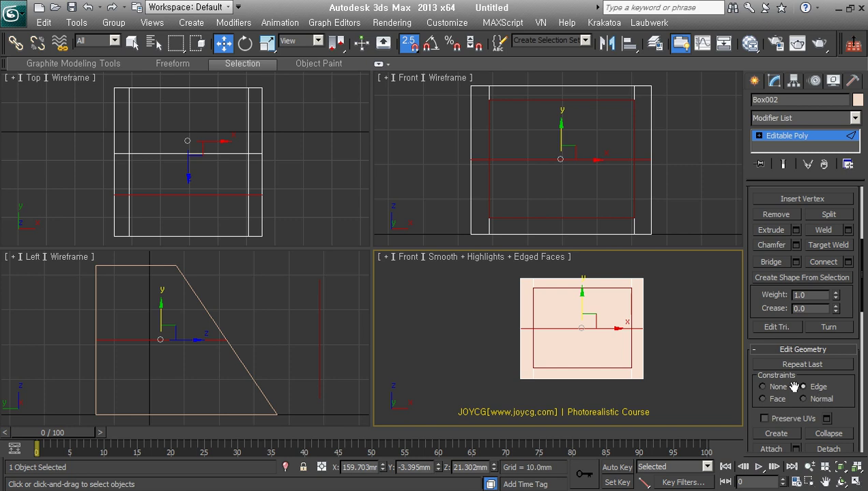
mouse_move(591, 316)
left_mouse_down()
mouse_move(556, 301)
mouse_move(500, 300)
left_mouse_up()
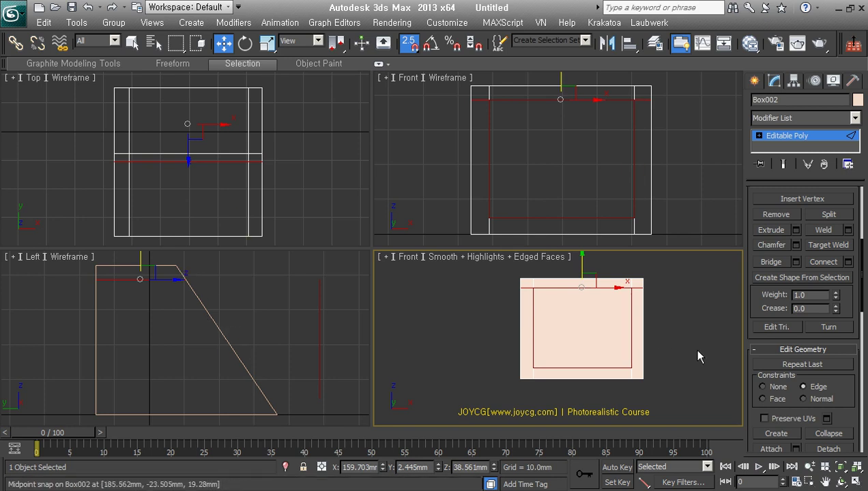
left_click(575, 329)
left_click_drag(596, 323, 539, 372)
middle_click_drag(629, 362, 648, 362, "alt")
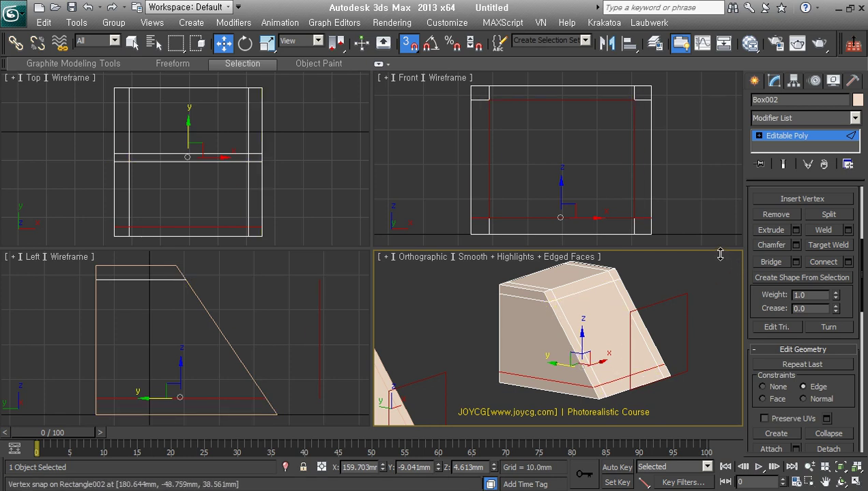
left_click(698, 236)
Step: Remove the extra horizontal and vertical edge loops, leaving one clean sloped face
middle_click_drag(655, 341, 624, 376, "alt")
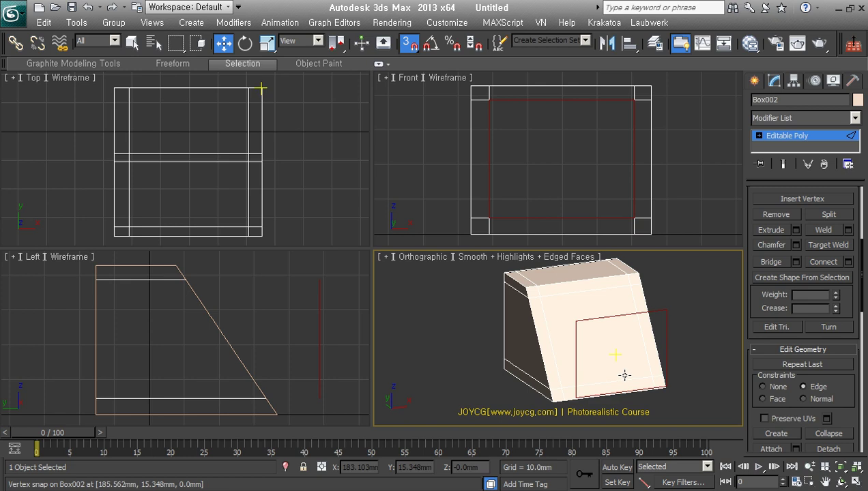
key("r")
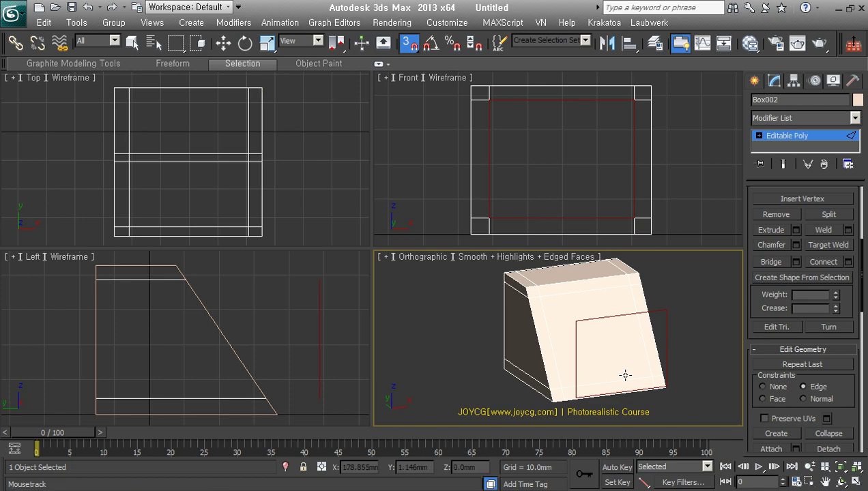
left_click(578, 304, "ctrl")
left_click(626, 309, "ctrl")
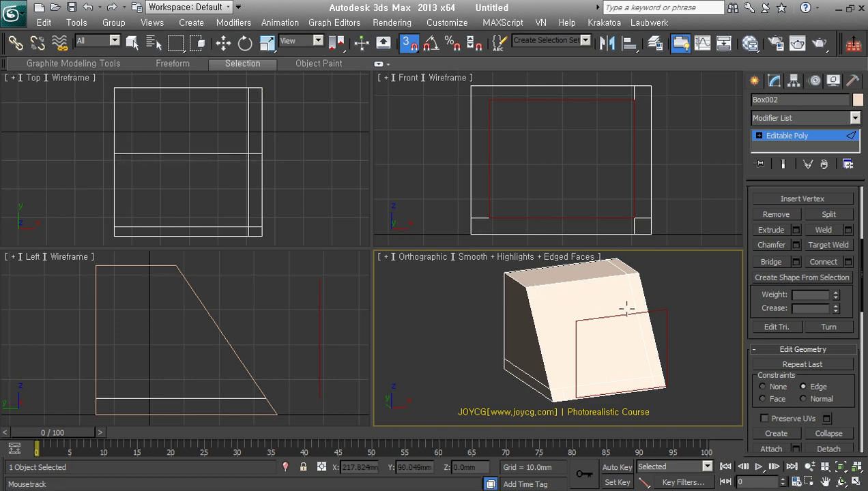
left_click(643, 300, "ctrl")
left_click(588, 394, "ctrl")
mouse_move(658, 395)
middle_mouse_down("alt")
mouse_move(595, 390)
mouse_move(617, 375)
middle_mouse_up("alt")
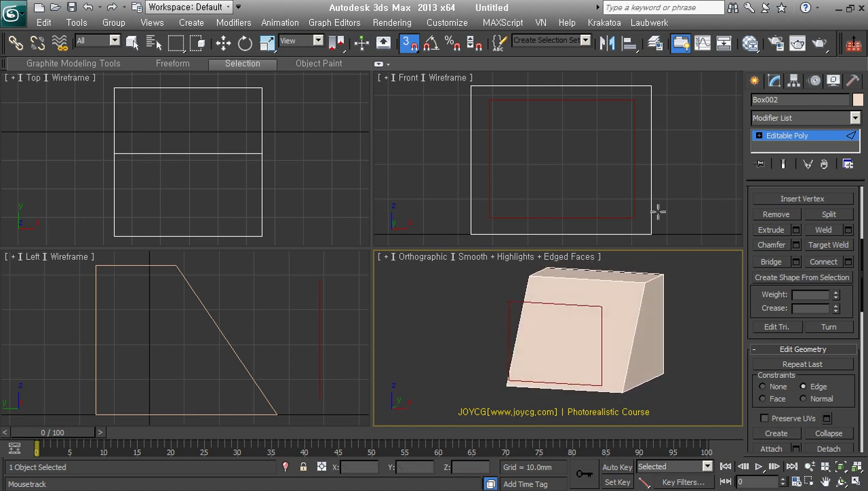
right_click(641, 188)
Step: Select the sloped polygon and try a freehand inset, then undo it
key("w")
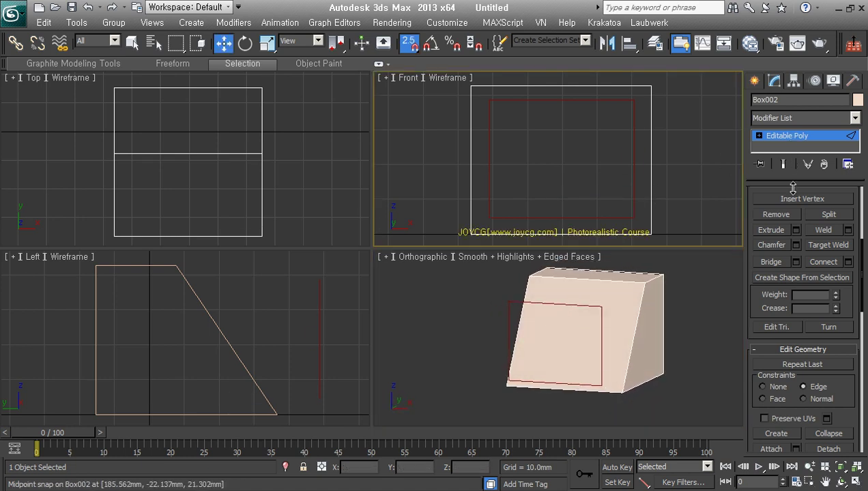
left_click_drag(794, 188, 791, 220)
left_click(759, 136)
left_click(785, 179)
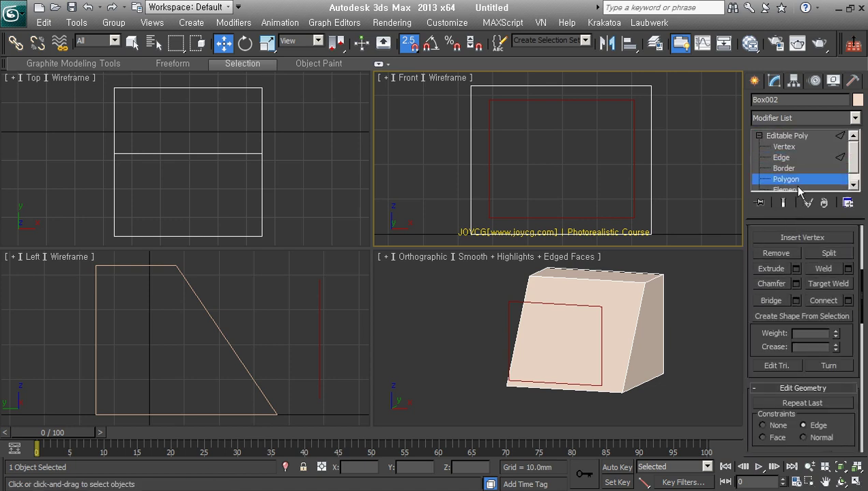
left_click(584, 172)
right_click(575, 190)
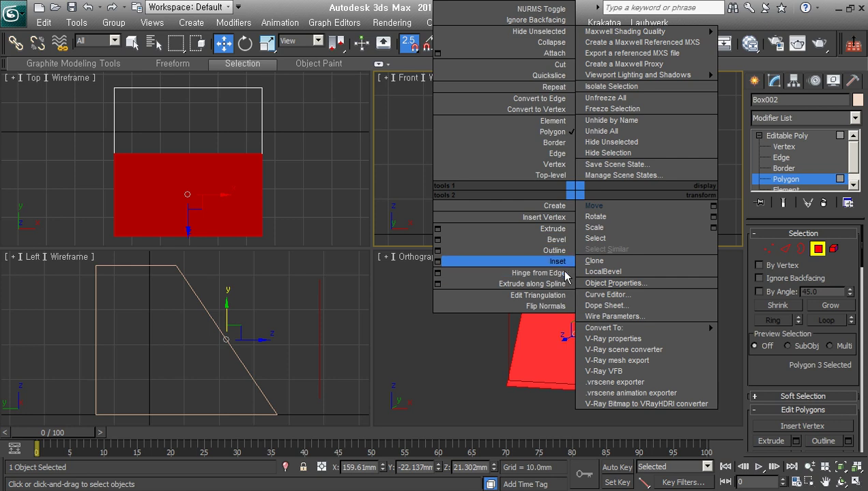
left_click(558, 261)
left_click_drag(604, 133, 597, 148)
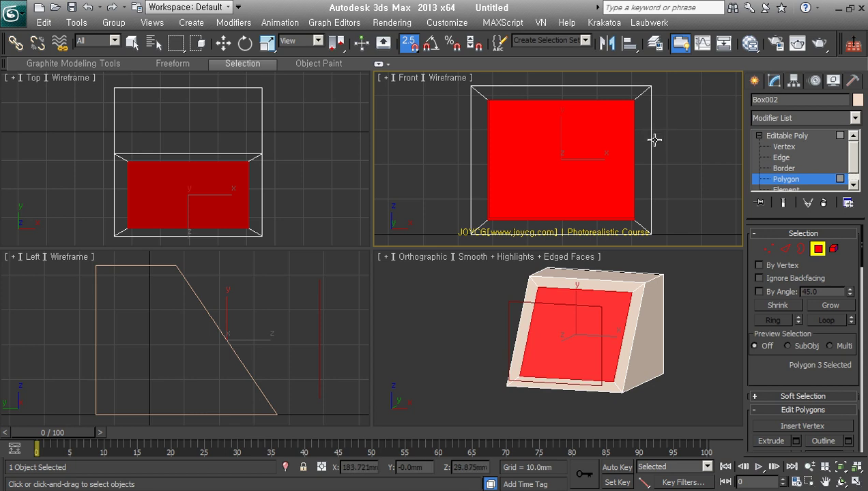
key("ctrl+z")
Step: Inset the sloped polygon by an amount of 5 through the Inset settings
key("w")
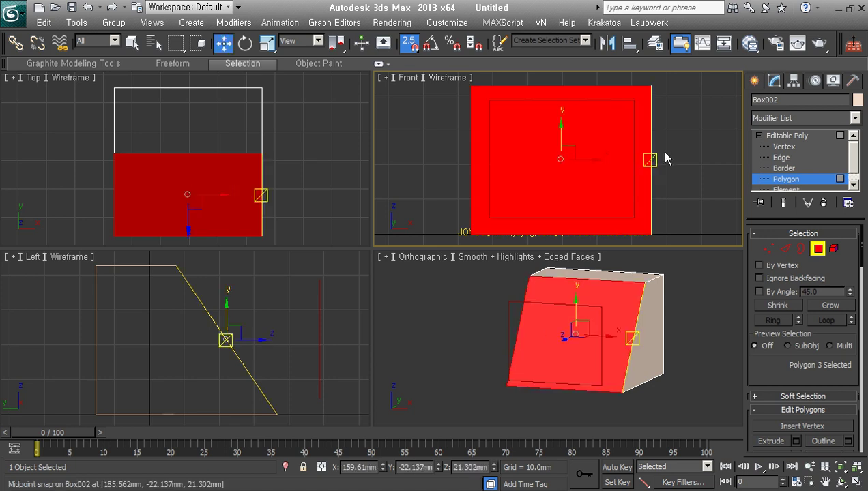
right_click(656, 191)
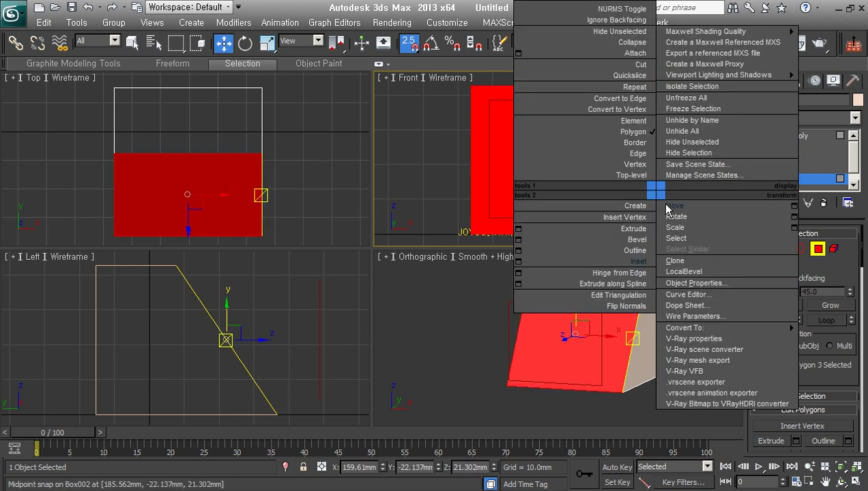
left_click(519, 262)
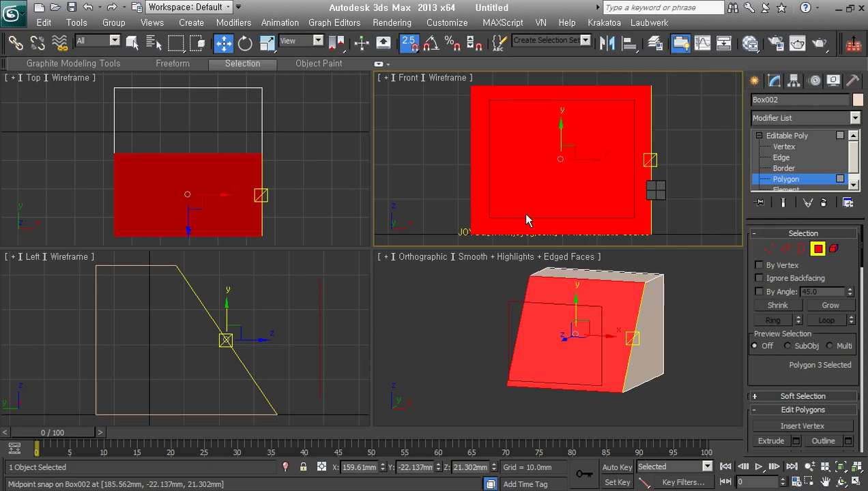
double_click(597, 188)
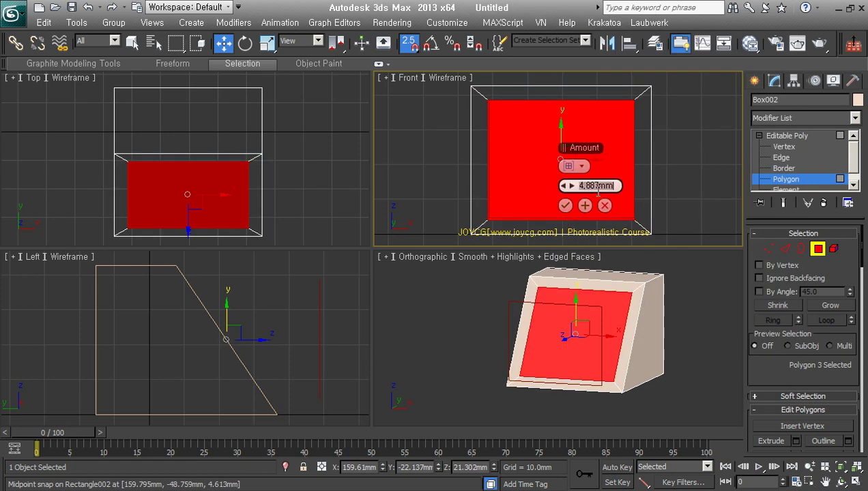
type("5")
key("Return")
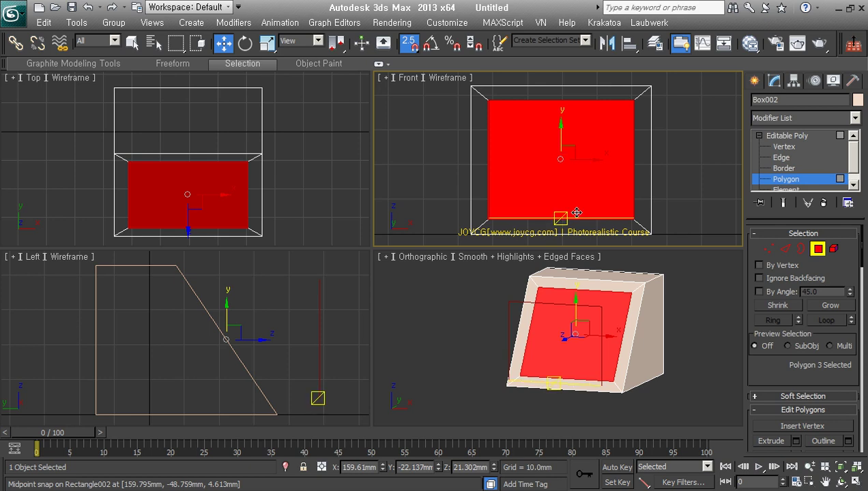
middle_click_drag(614, 341, 659, 321, "alt")
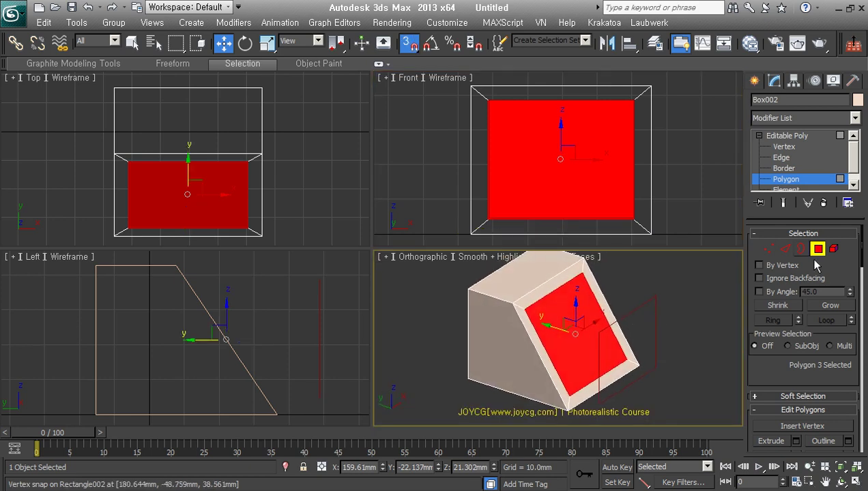
Step: Exit polygon mode, select Rectangle001, then select the upper wedge Box002
left_click(818, 250)
scroll(672, 358, "down", 2)
mouse_move(672, 358)
middle_mouse_down()
mouse_move(666, 332)
mouse_move(683, 316)
middle_mouse_up()
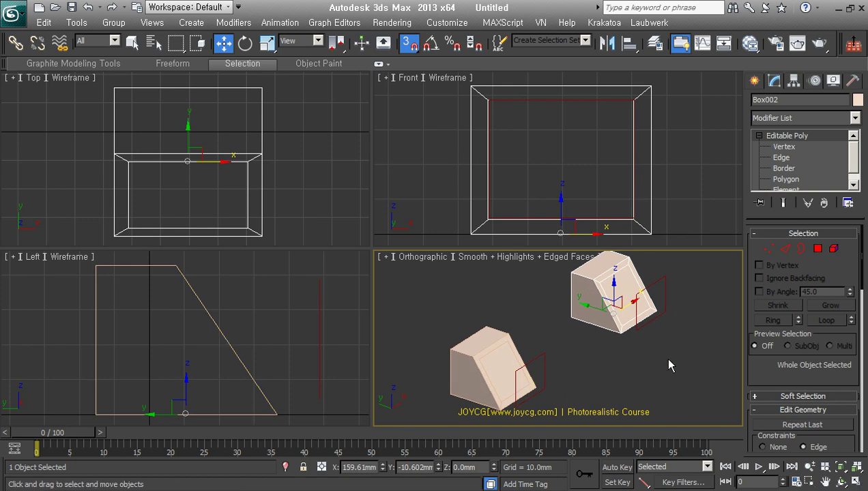
left_click(544, 372)
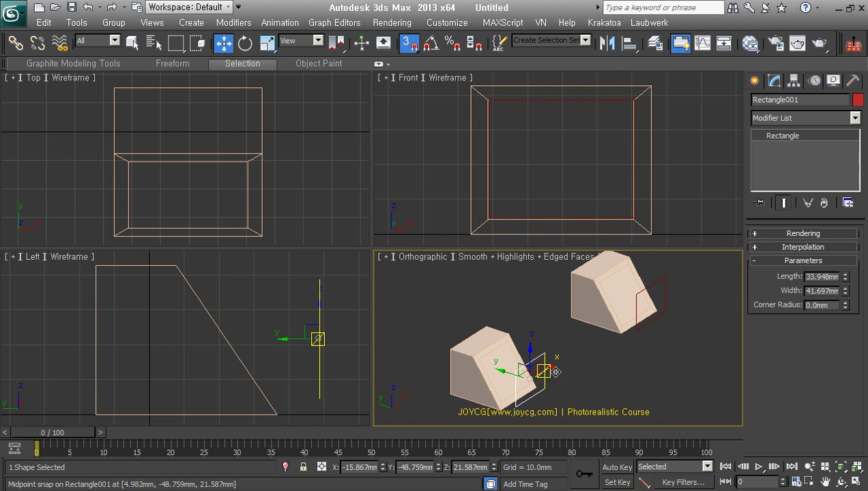
left_click(624, 300)
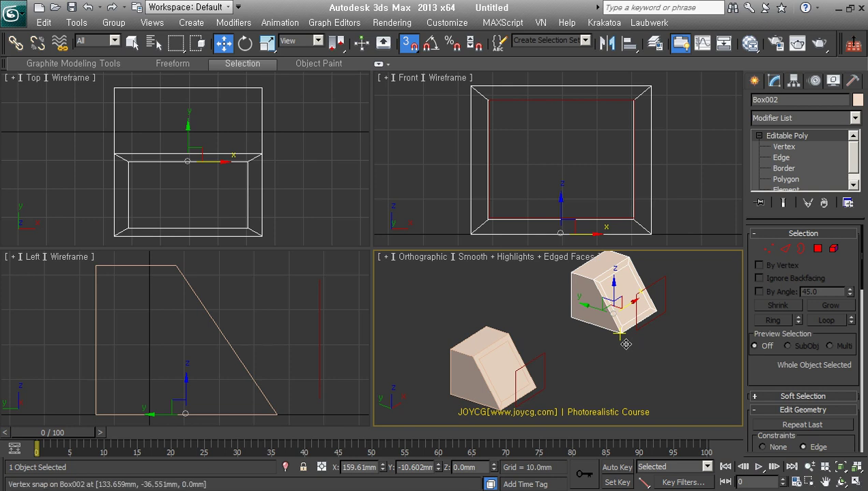
Step: Marquee-select both wedge boxes and their panels and delete them
left_click(614, 364)
middle_click_drag(614, 364, 666, 387, "alt")
left_click_drag(696, 387, 474, 288)
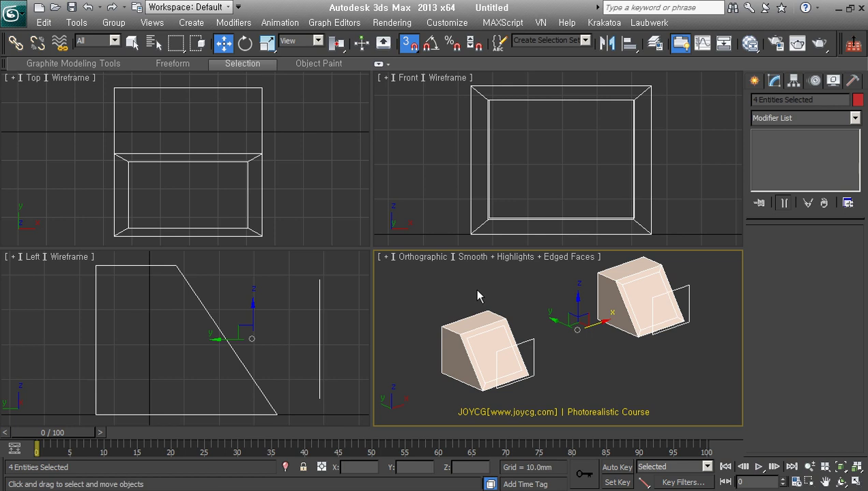
left_click(679, 364)
middle_click_drag(679, 364, 675, 384, "alt")
left_click_drag(661, 386, 459, 279)
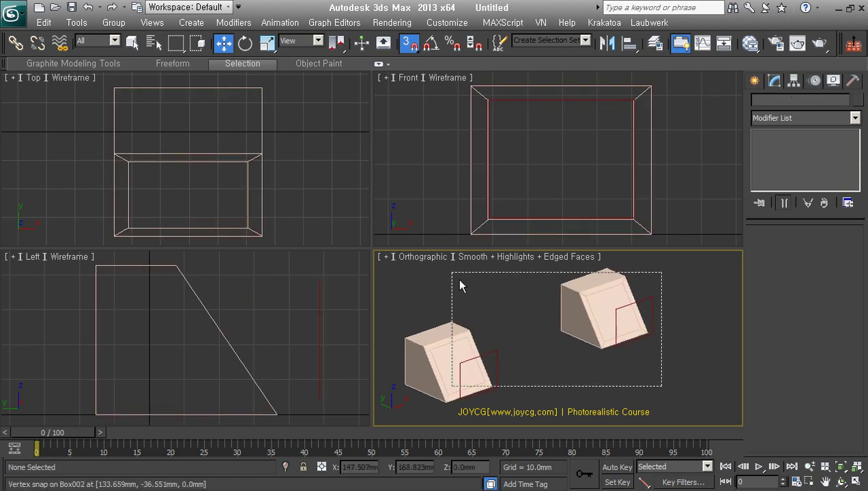
key("Delete")
left_click(754, 81)
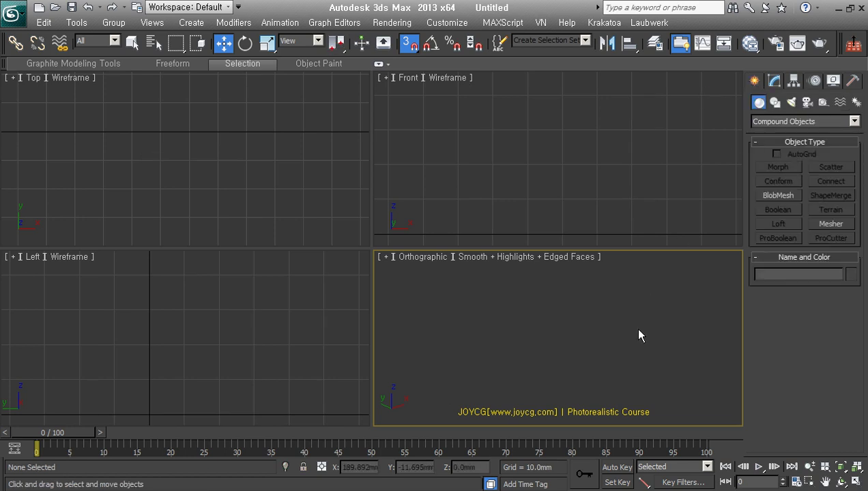
Step: Reset the views to the centred grid and draw a new standard-primitive Box
key("ctrl+shift+z")
left_click(781, 121)
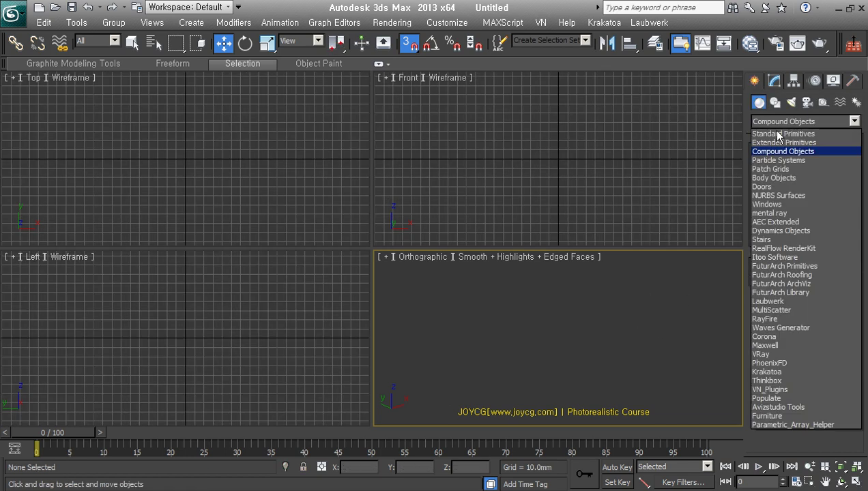
left_click(783, 134)
left_click(778, 167)
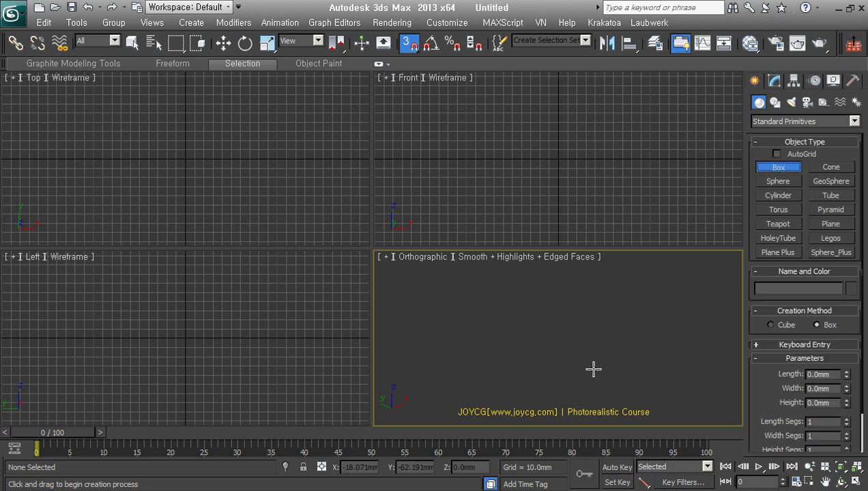
left_click_drag(598, 309, 585, 402)
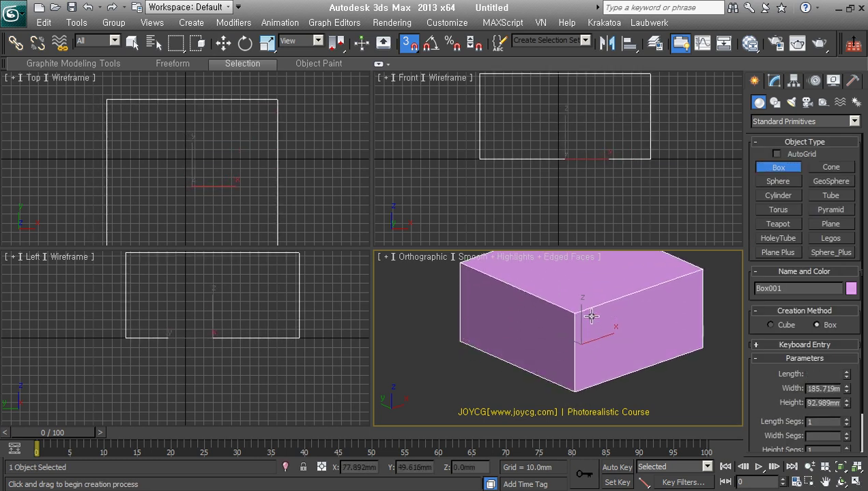
left_click(573, 373)
Step: Move the box's top front edge back to slant it into a wedge
key("w")
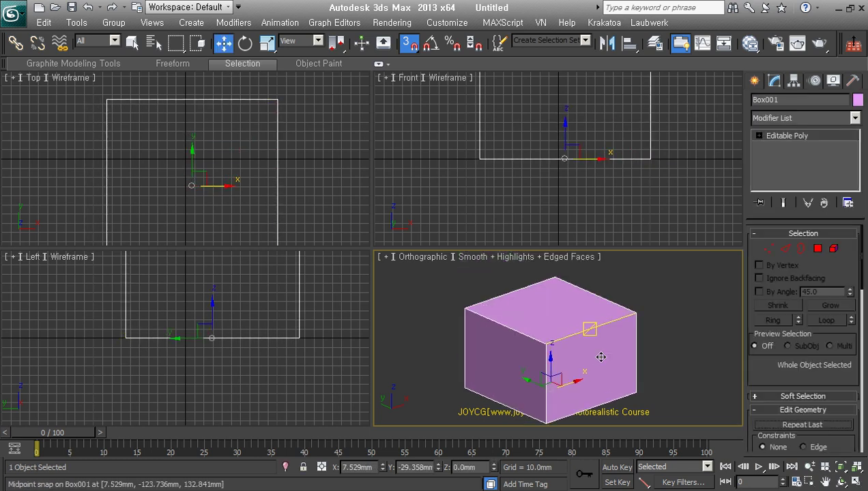
key("2")
left_click(593, 326)
key("s")
left_click_drag(577, 321, 534, 307)
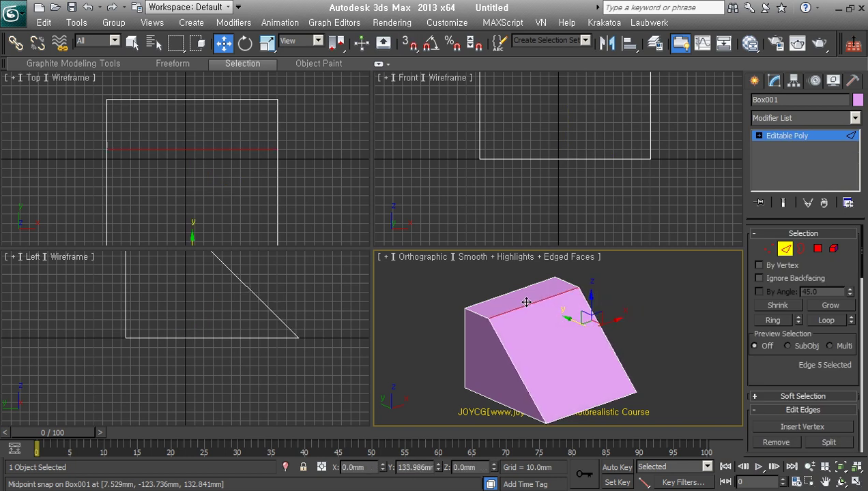
left_click(786, 249)
mouse_move(660, 361)
middle_mouse_down()
mouse_move(653, 329)
mouse_move(644, 343)
middle_mouse_up()
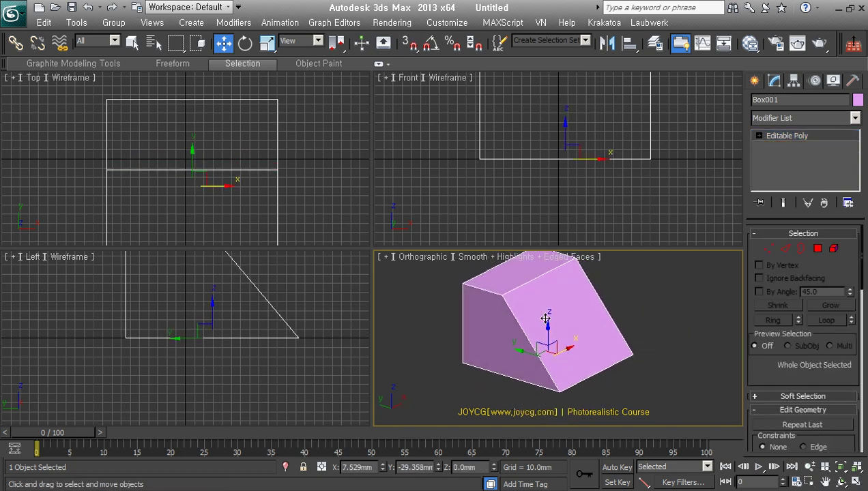
middle_click_drag(586, 331, 567, 340)
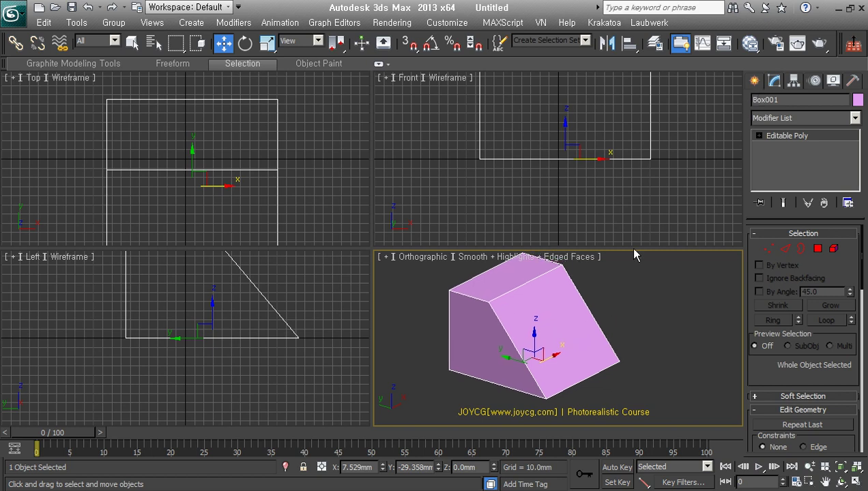
left_click(754, 82)
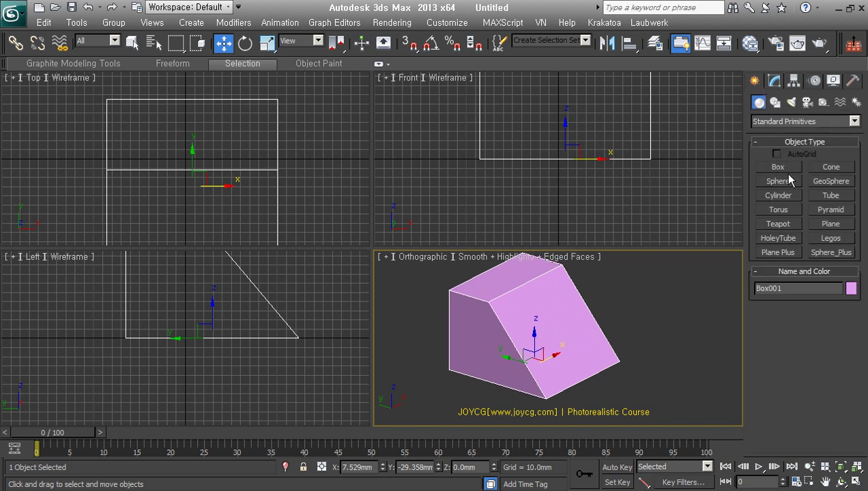
left_click(782, 168)
left_click(776, 154)
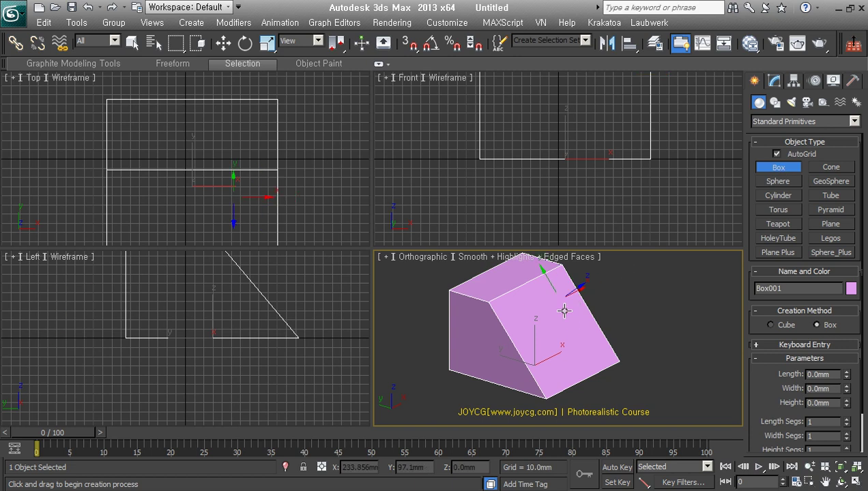
left_click_drag(563, 308, 522, 365)
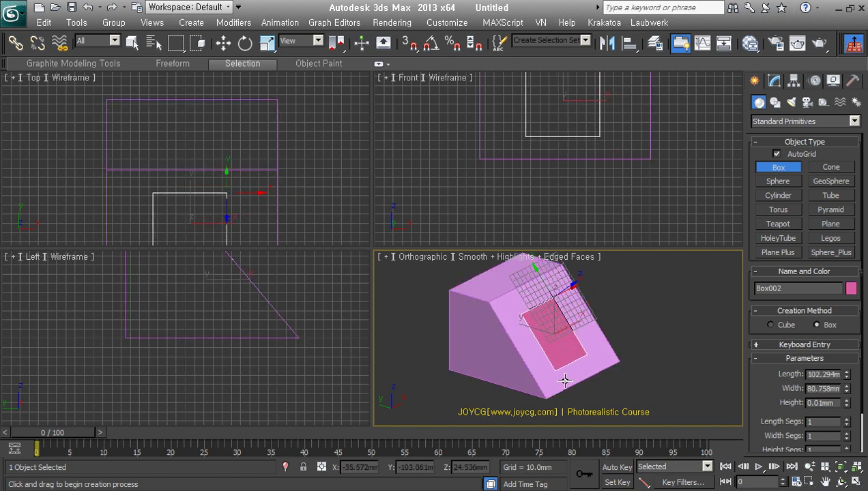
left_click(631, 329)
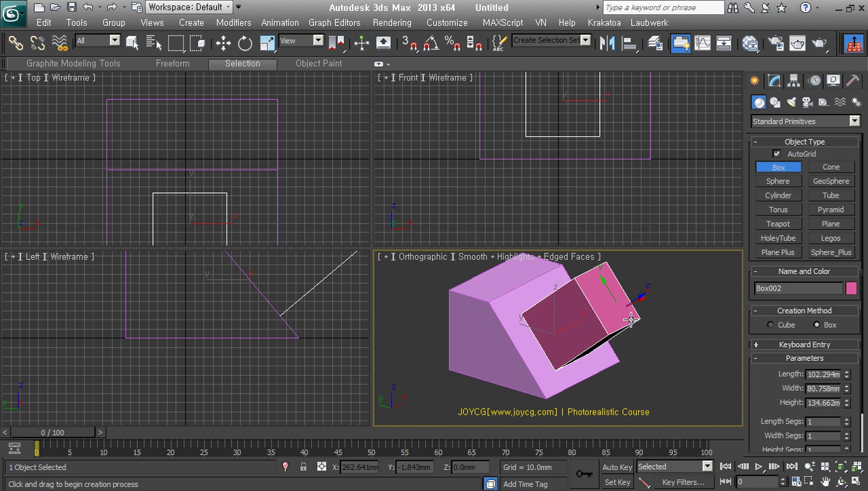
key("ctrl+z")
key("w")
left_click(592, 349)
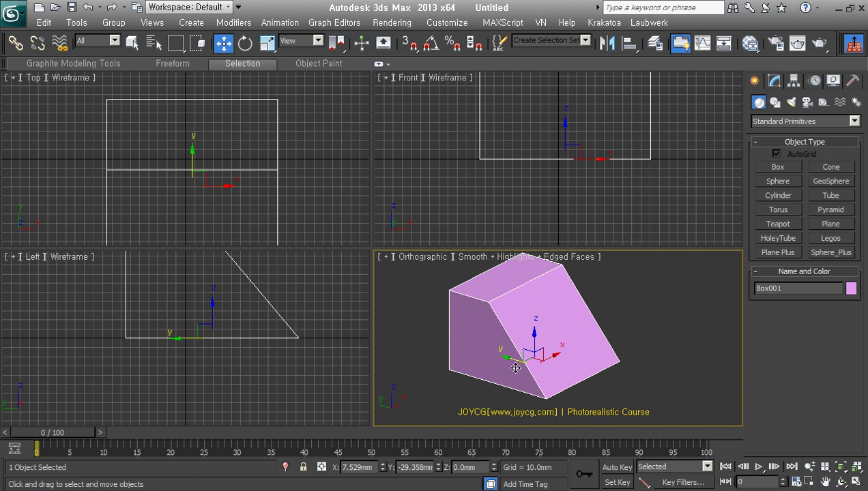
middle_click_drag(518, 369, 521, 375)
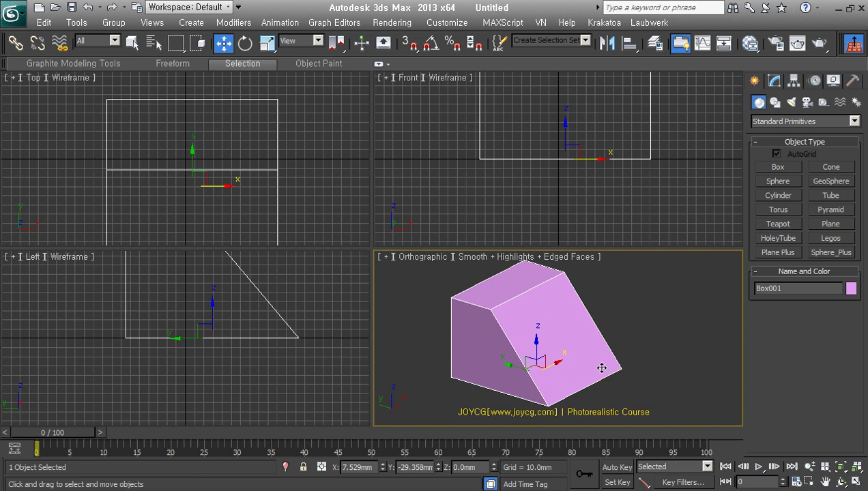
Step: Detach the wedge's sloped polygon as a clone to create Object001, then deselect the wedge
left_click(775, 81)
left_click(817, 250)
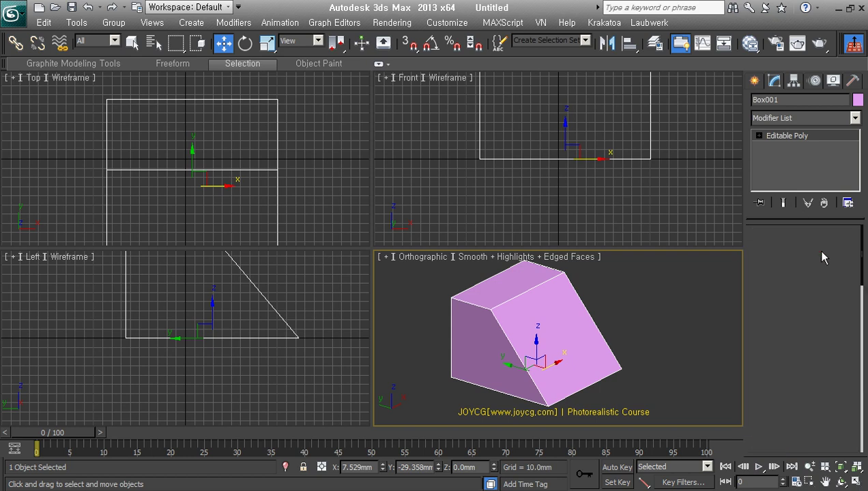
left_click(583, 342)
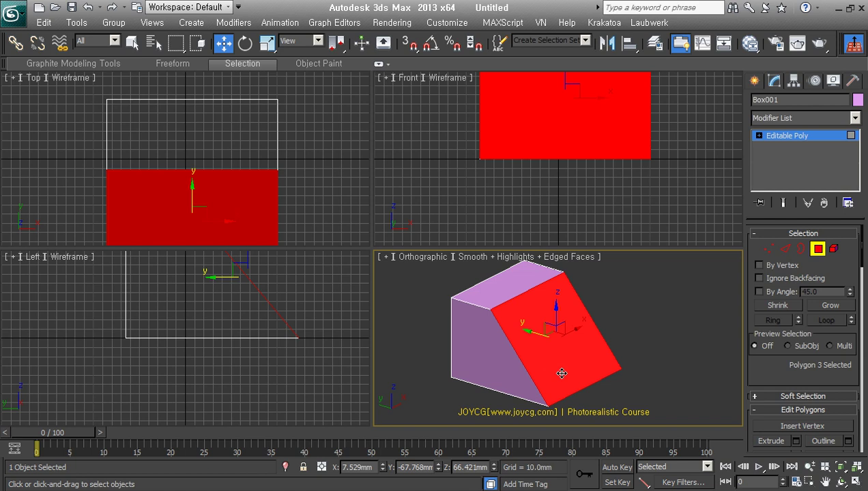
left_click(401, 285)
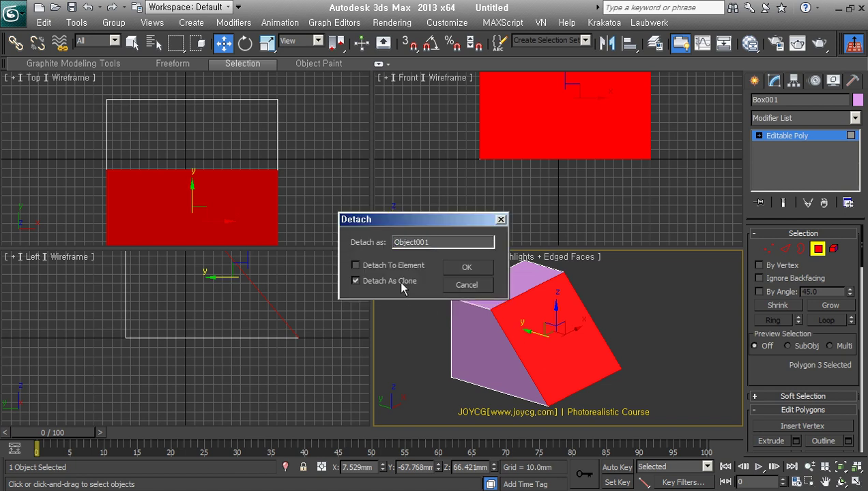
left_click(468, 270)
left_click(817, 254)
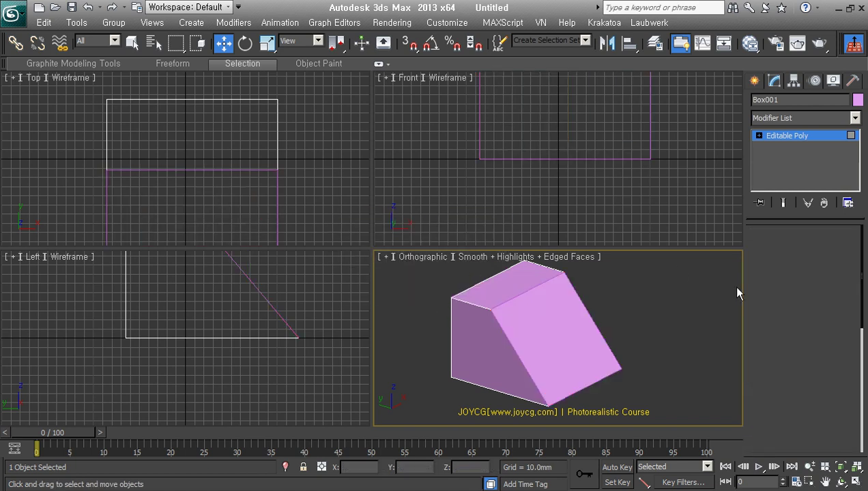
left_click(723, 300)
Step: Select the detached slope panel Object001 and make its colour green
left_click(587, 309)
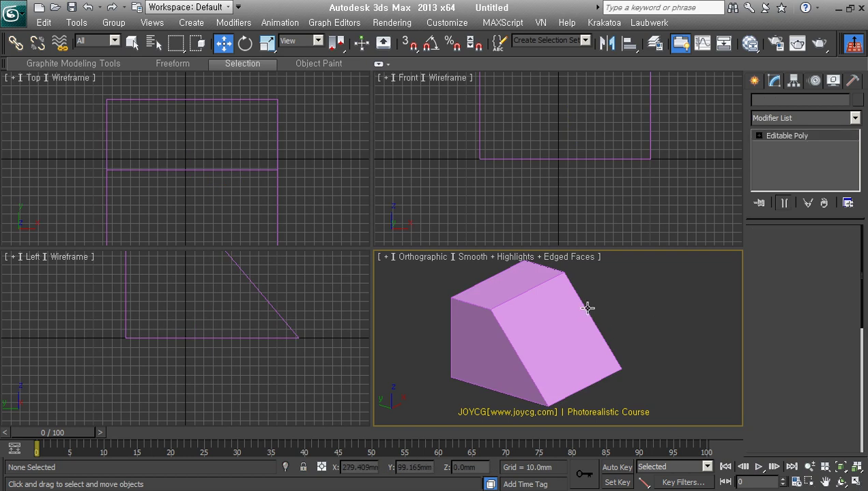
left_click(858, 101)
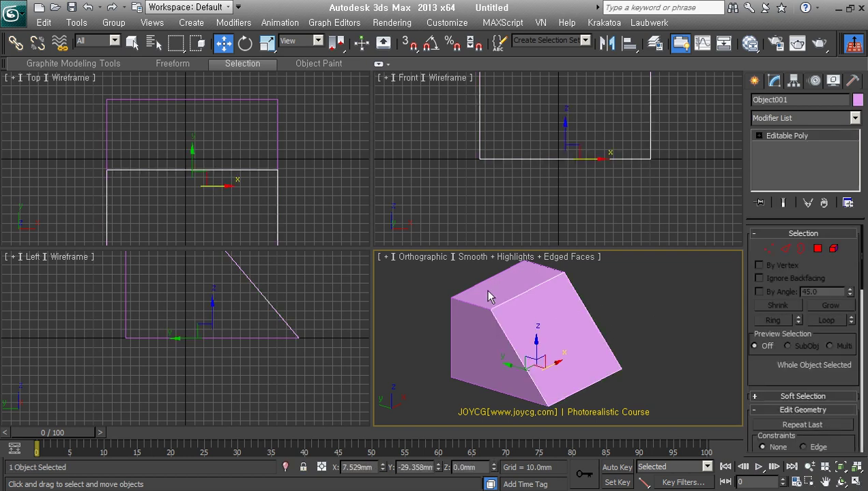
left_click(391, 243)
left_click(502, 324)
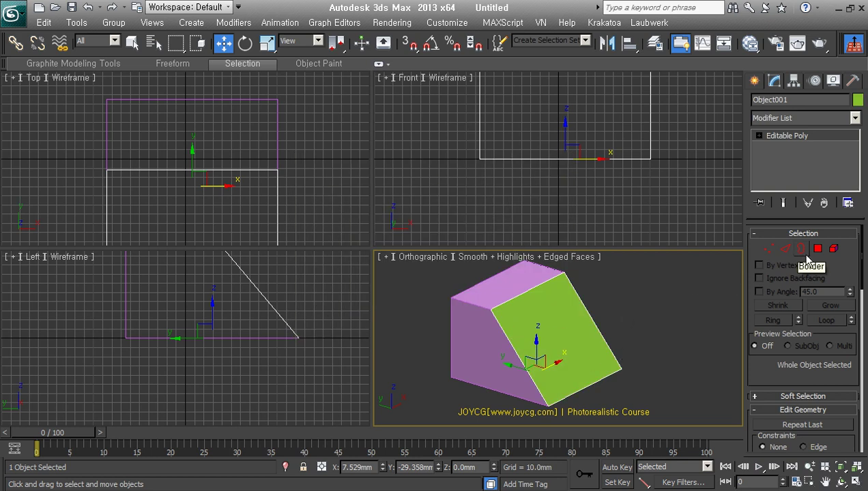
Step: Chamfer the panel's border edges by 15mm with Connect Edge Segments turned off
left_click(801, 249)
left_click(518, 358)
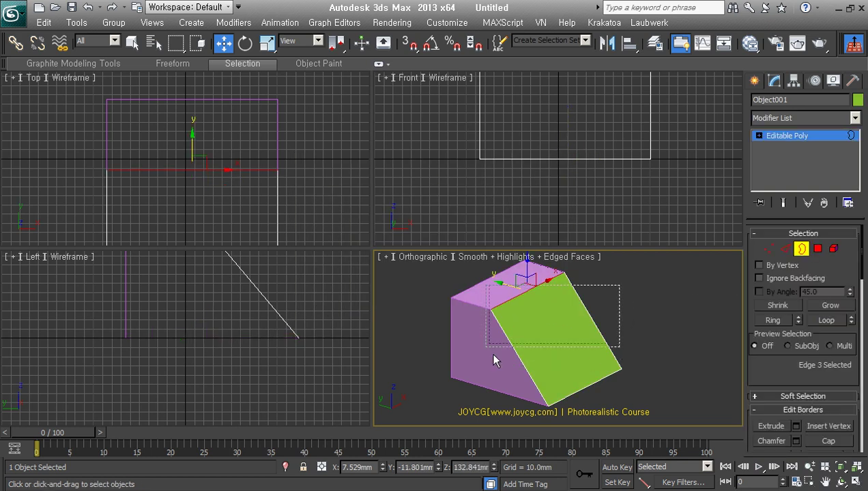
right_click(557, 272)
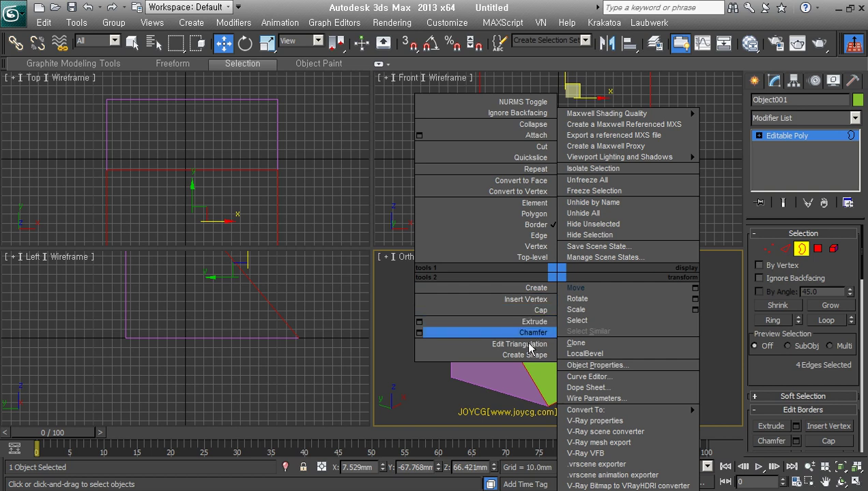
left_click(419, 333)
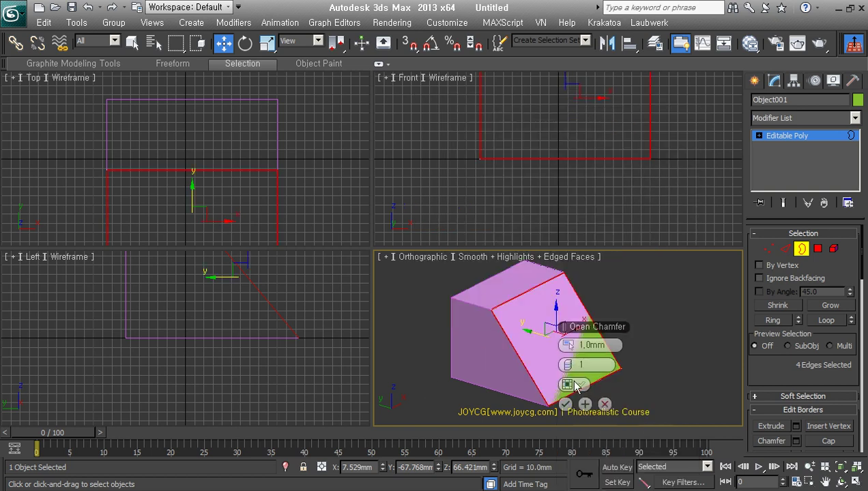
type("5")
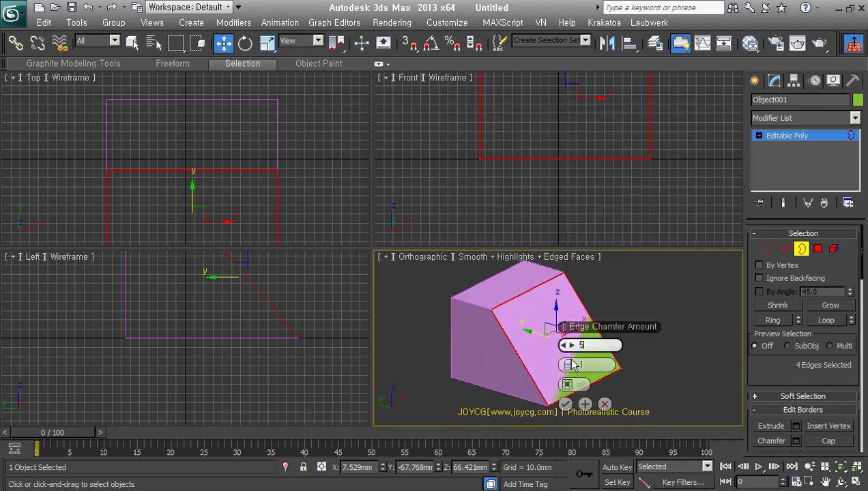
key("Return")
double_click(579, 346)
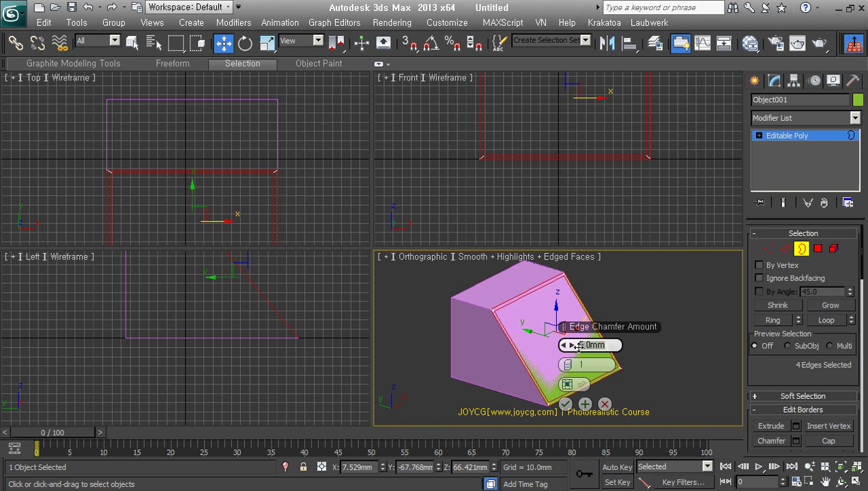
key("Return")
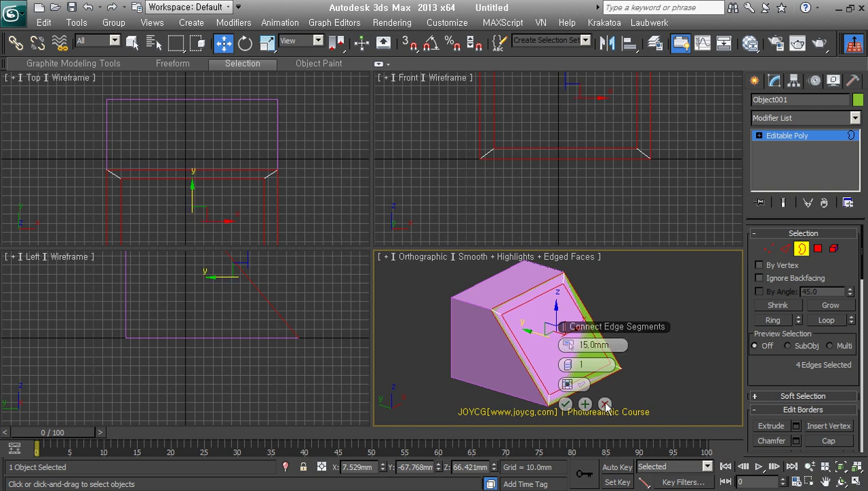
left_click(585, 404)
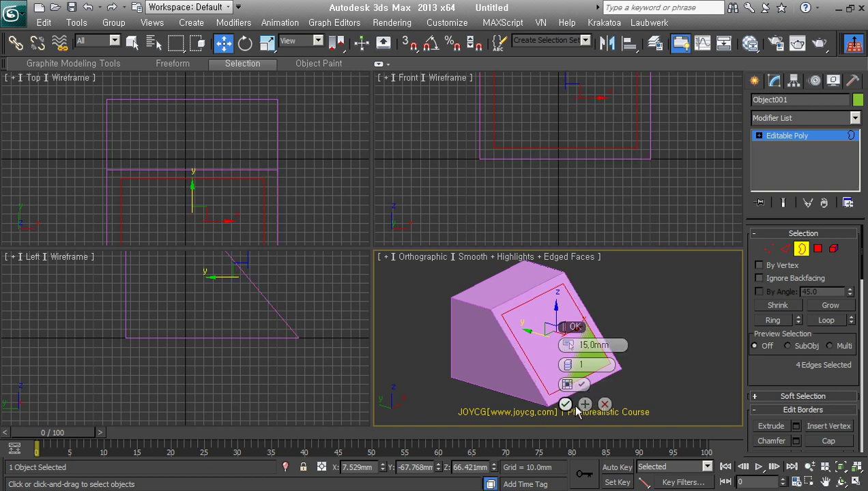
left_click(566, 404)
left_click(801, 248)
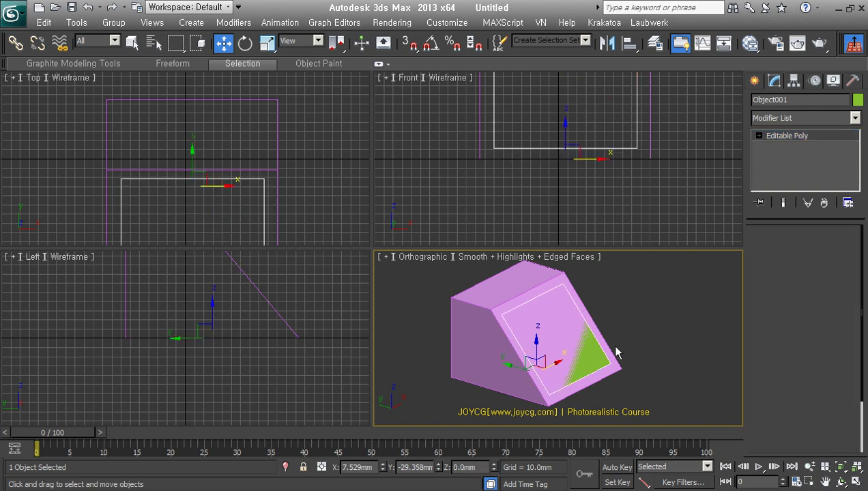
Step: Add a Shell modifier to Object001 with an Outer Amount of 78.6mm
key("ctrl+s")
left_click_drag(848, 268, 860, 290)
mouse_move(549, 338)
middle_mouse_down("alt")
mouse_move(620, 322)
mouse_move(561, 310)
middle_mouse_up("alt")
mouse_move(518, 332)
middle_mouse_down("alt")
mouse_move(450, 378)
mouse_move(352, 360)
middle_mouse_up("alt")
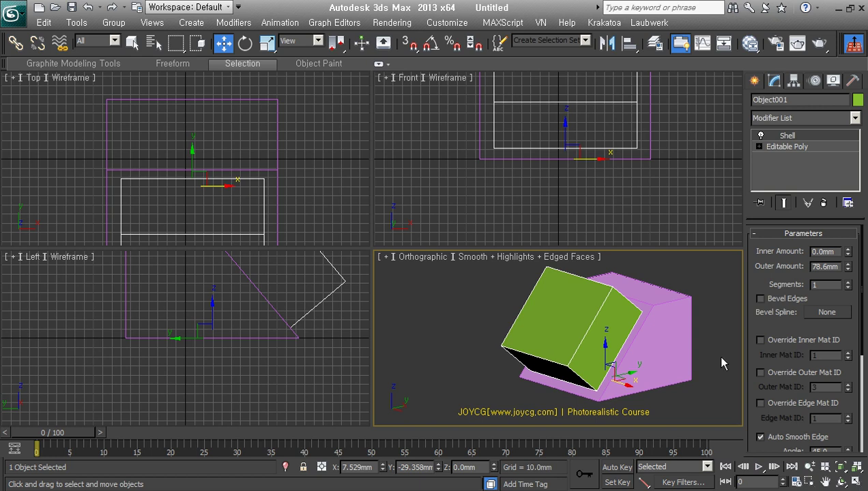
left_click(682, 339)
mouse_move(635, 338)
middle_mouse_down("alt")
mouse_move(646, 363)
mouse_move(596, 368)
mouse_move(661, 357)
mouse_move(766, 371)
middle_mouse_up("alt")
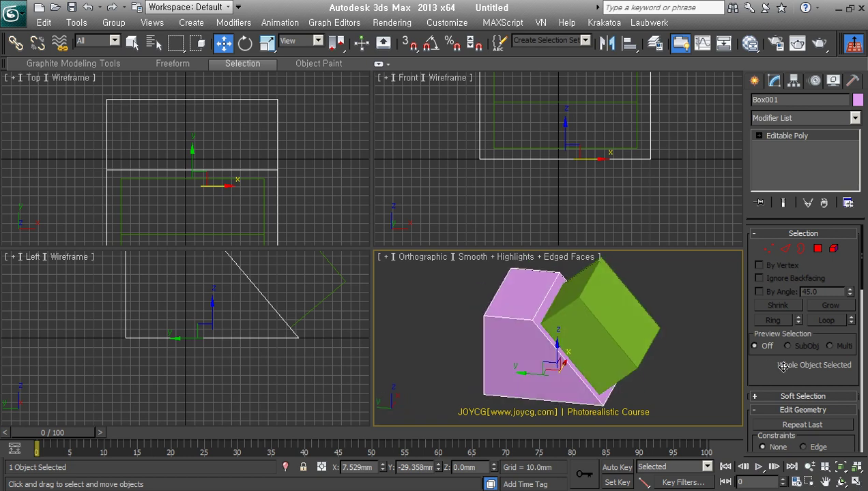
Step: Crossing-select the pink wedge block and the green shelled panel and remove both
left_click_drag(696, 385, 519, 296)
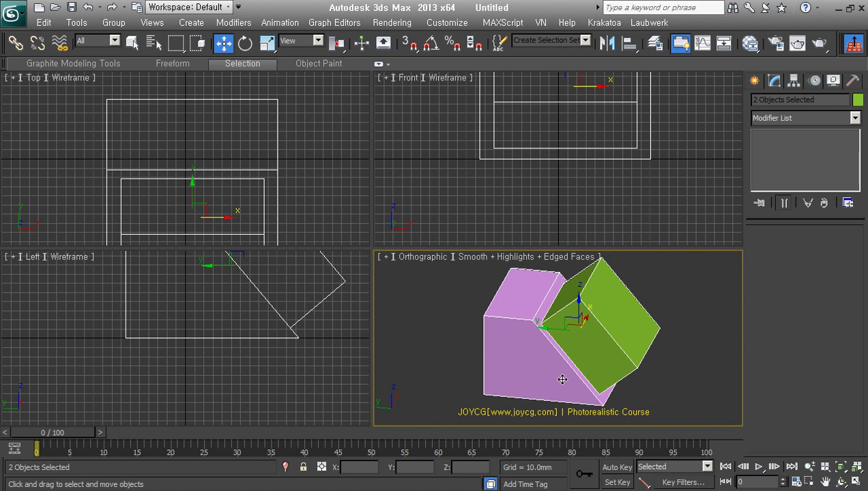
middle_click_drag(599, 376, 583, 376, "alt")
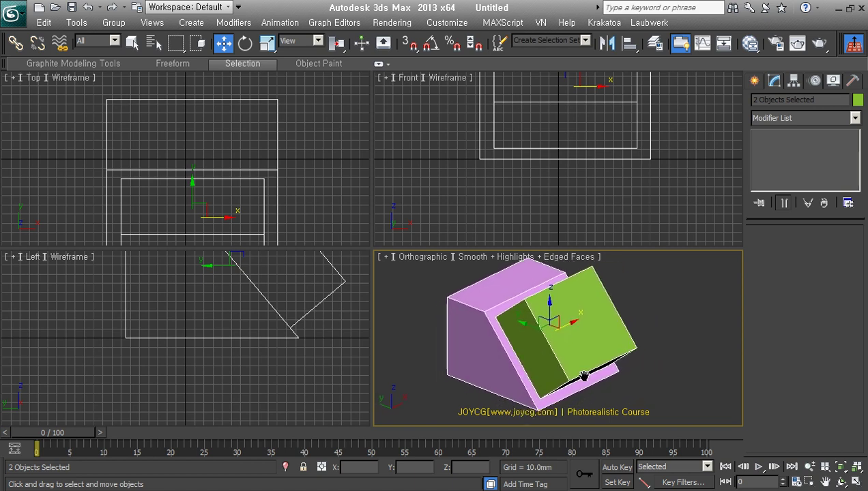
key("ctrl+z")
key("ctrl+z")
key("ctrl+z")
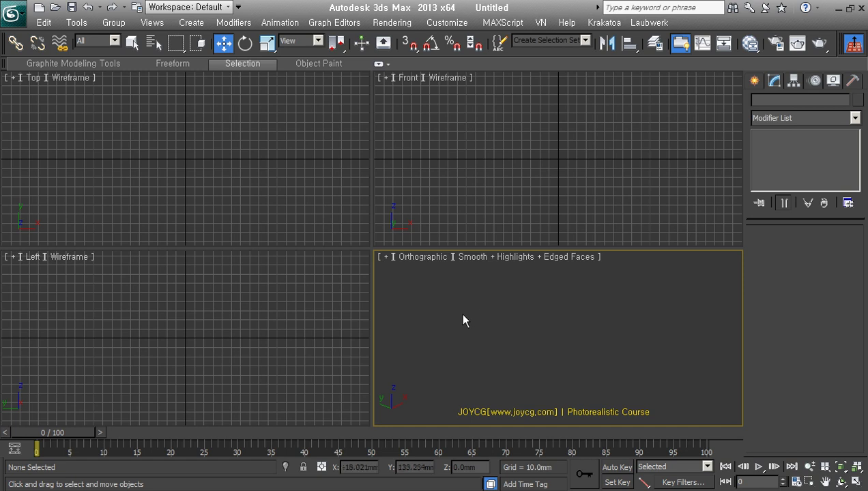
Step: Open Customize User Interface on the Keyboard tab and set Category to All Commands
left_click(447, 22)
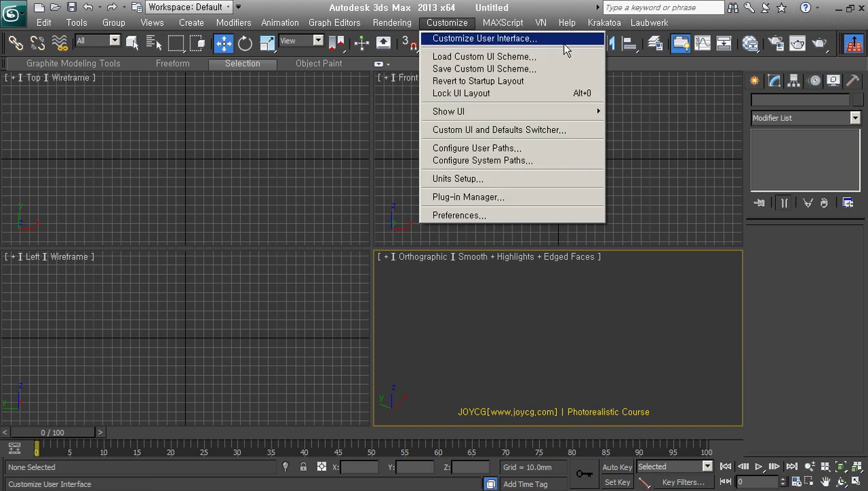
left_click(563, 45)
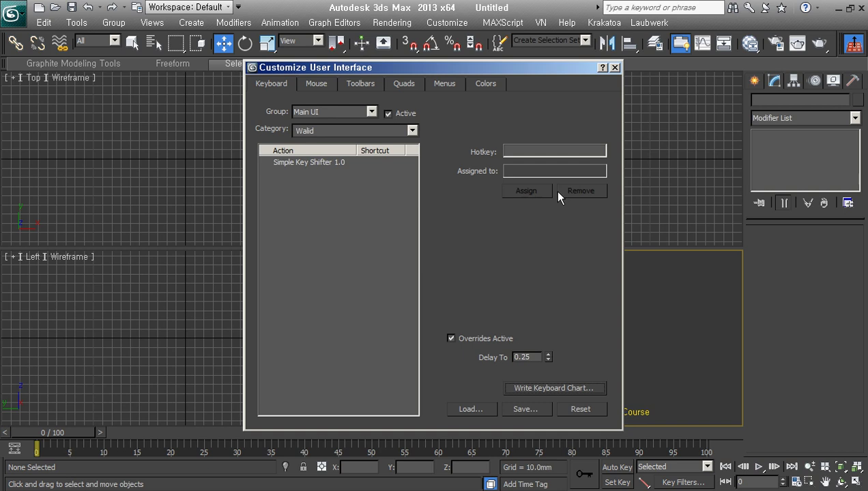
left_click(386, 134)
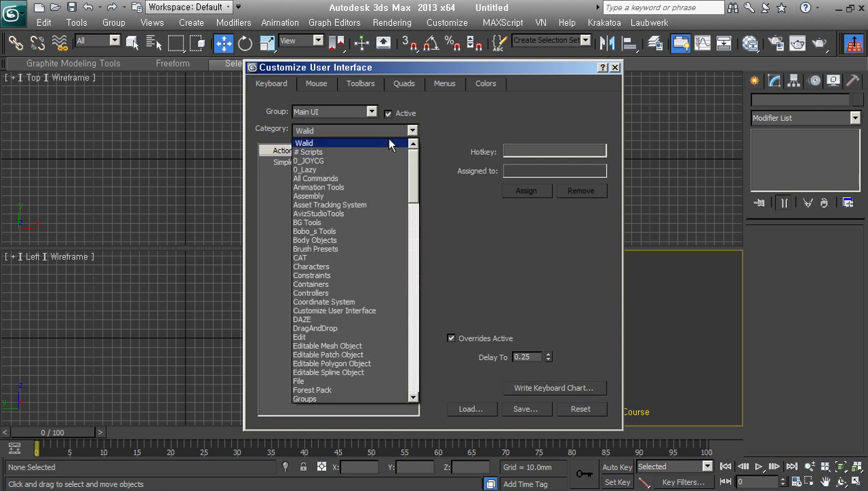
left_click(380, 181)
left_click(364, 210)
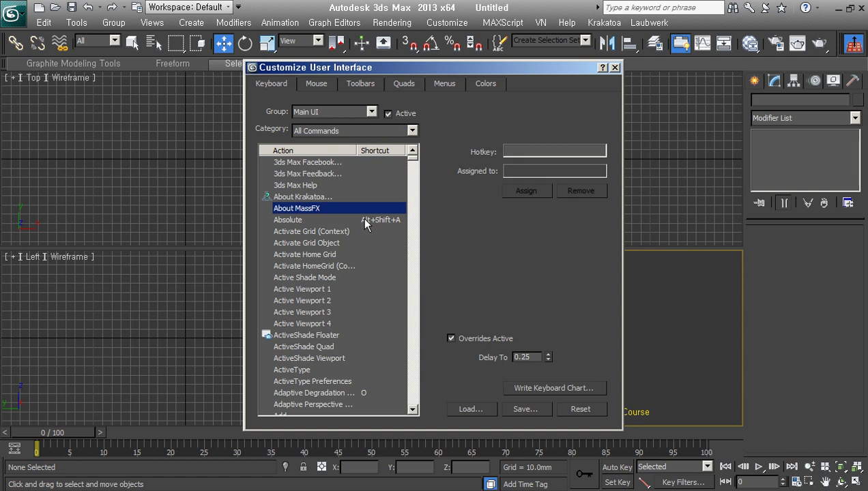
Step: Filter the actions by 'conv' and assign Shift+` to Convert to Editable Poly
type("conv")
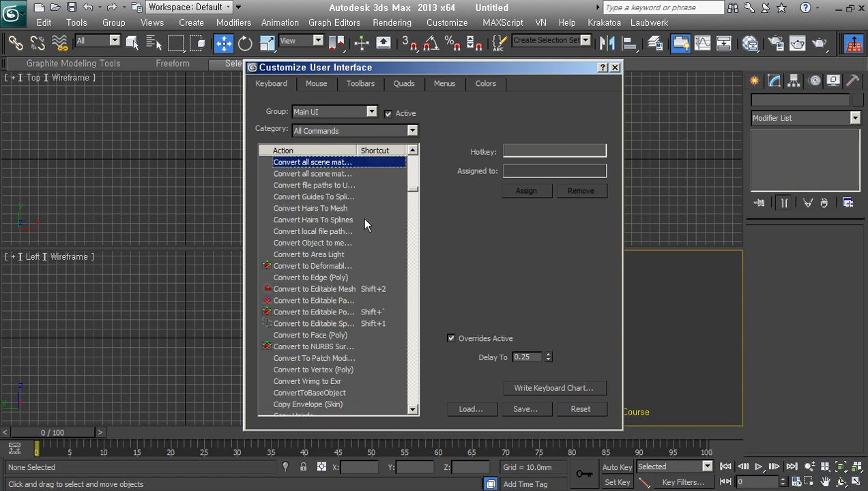
left_click(348, 326)
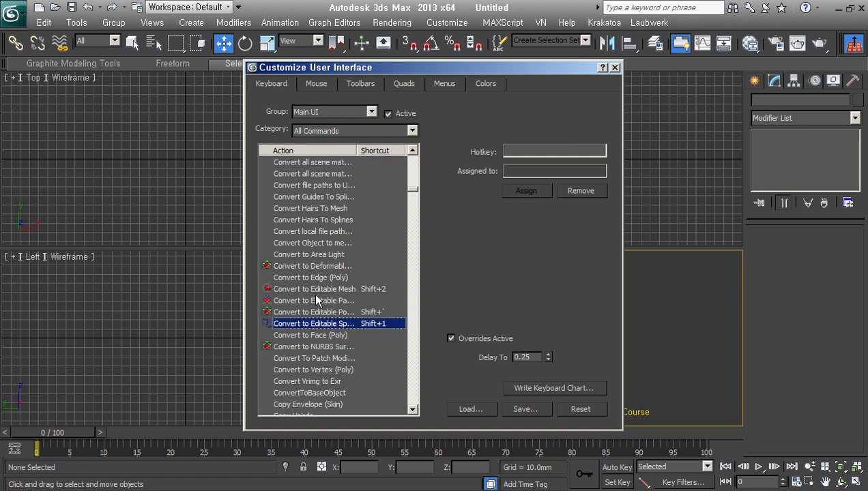
left_click(349, 315)
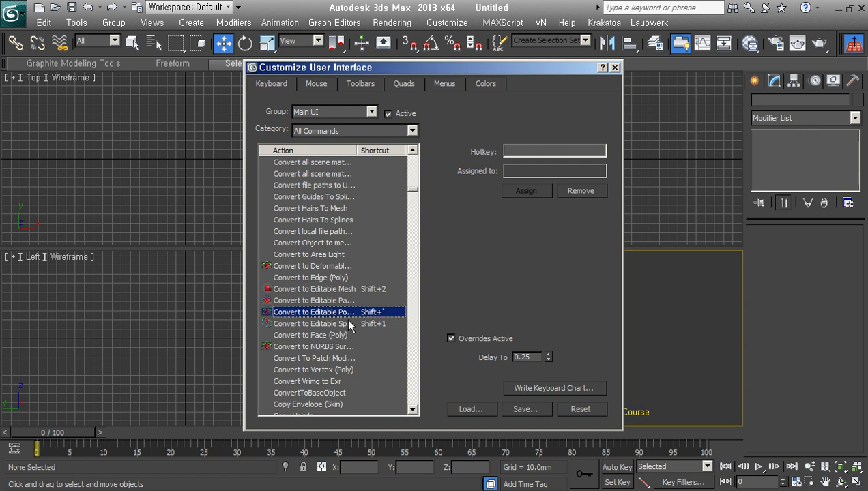
left_click(565, 160)
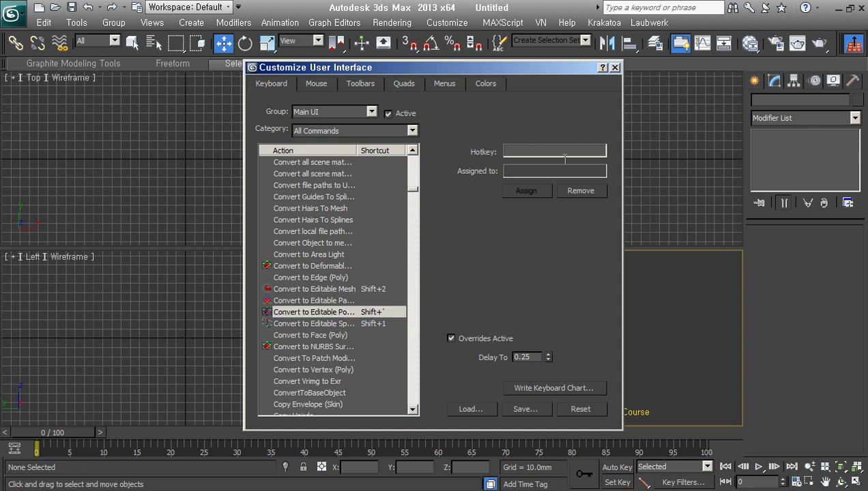
key("shift+grave")
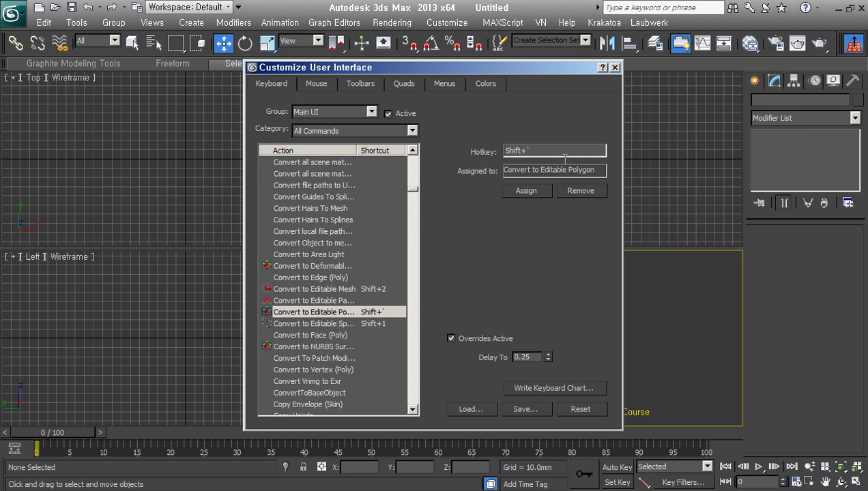
left_click(525, 191)
left_click(539, 197)
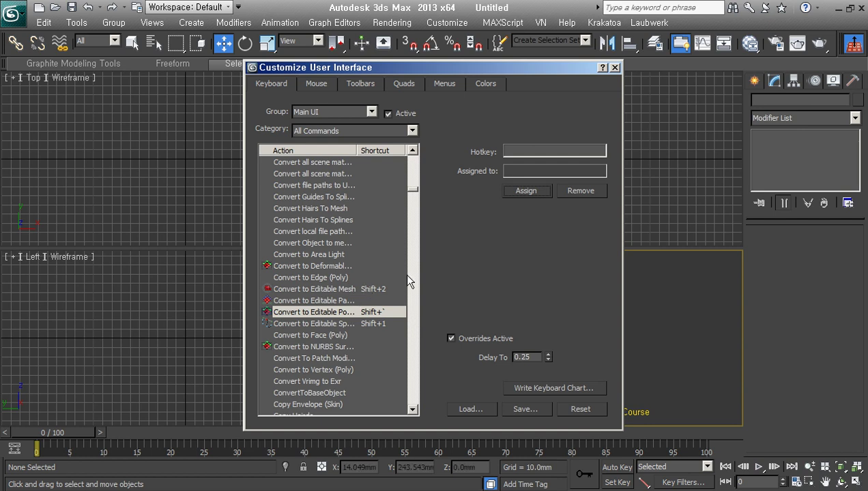
Step: Close Customize User Interface and toggle off the Graphite Modeling Tools ribbon
left_click(367, 292)
scroll(366, 337, "down", 3)
scroll(367, 337, "down", 5)
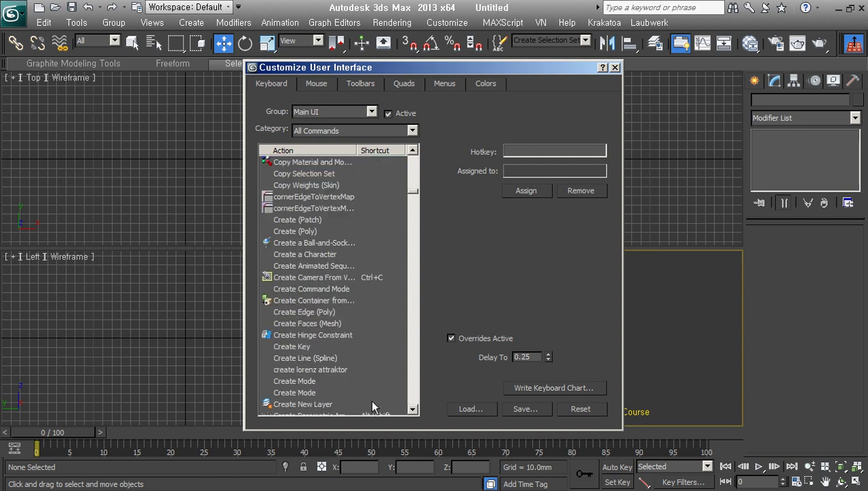
scroll(370, 259, "up", 7)
scroll(371, 260, "up", 5)
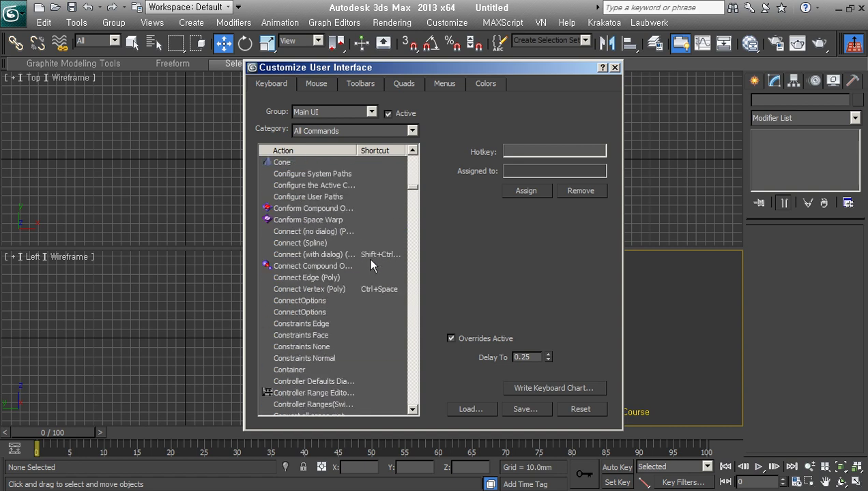
scroll(370, 260, "up", 6)
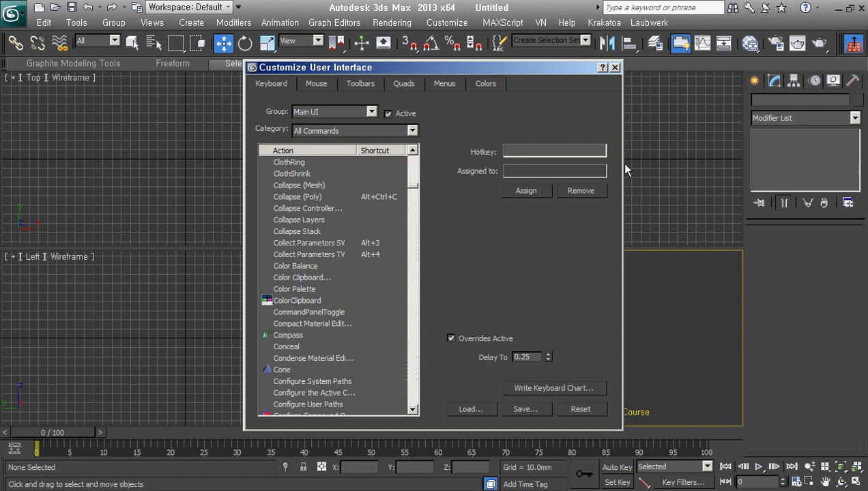
left_click(617, 70)
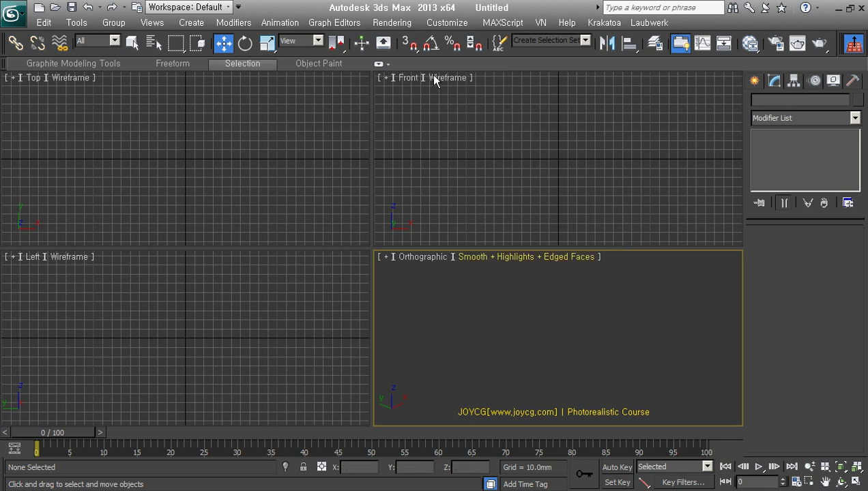
left_click(688, 47)
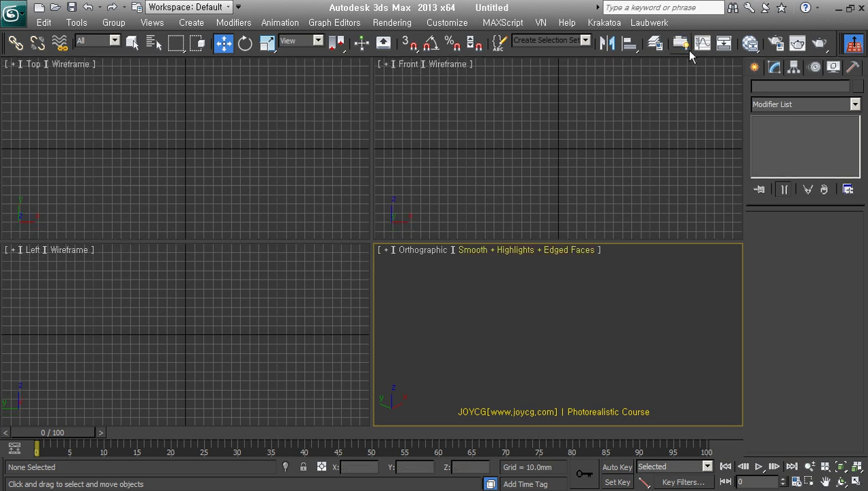